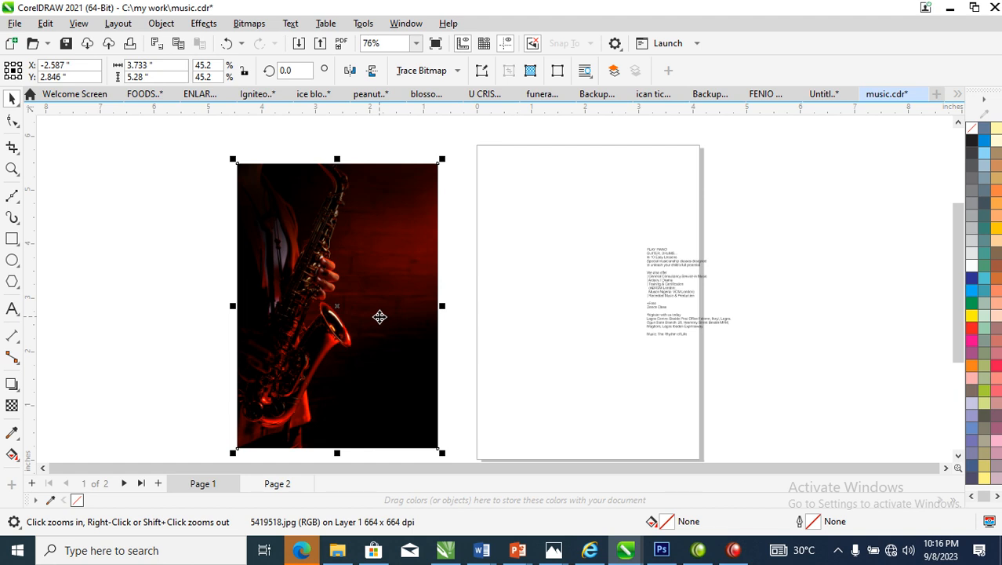
Move the saxophone photo and the text block clear of the page, one on each side
drag(400, 213, 301, 224)
drag(648, 264, 790, 214)
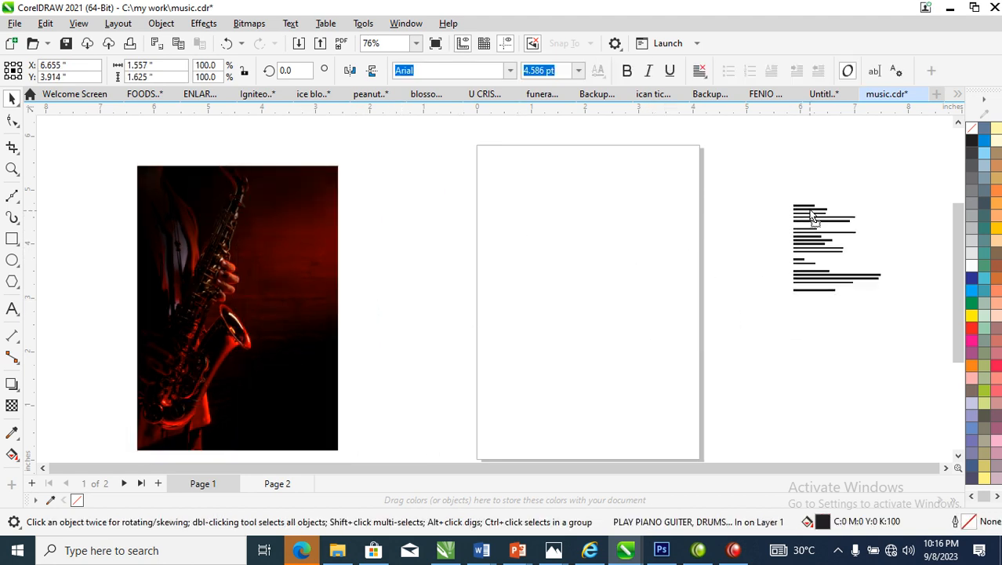
click(891, 355)
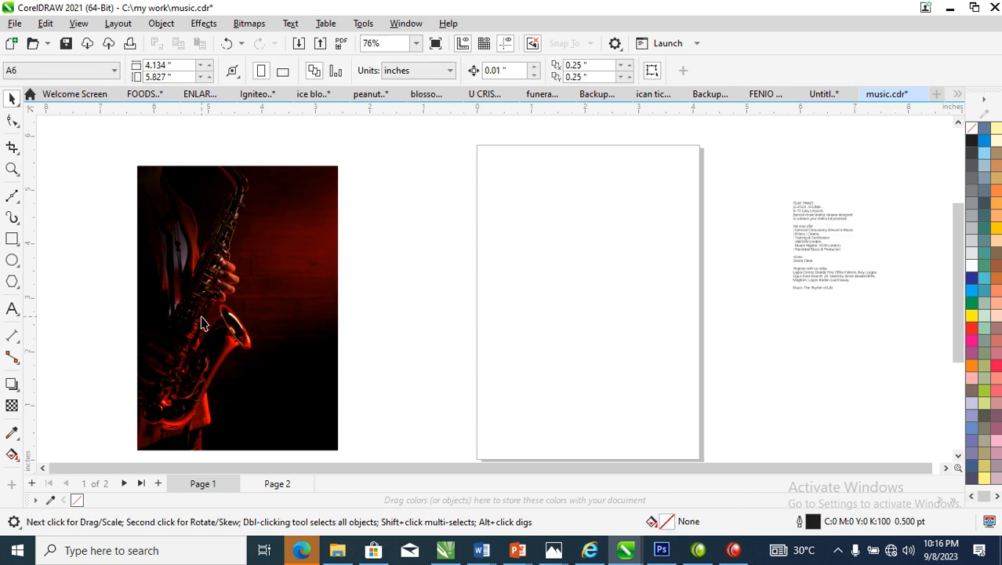
Set the page size to A5
click(115, 72)
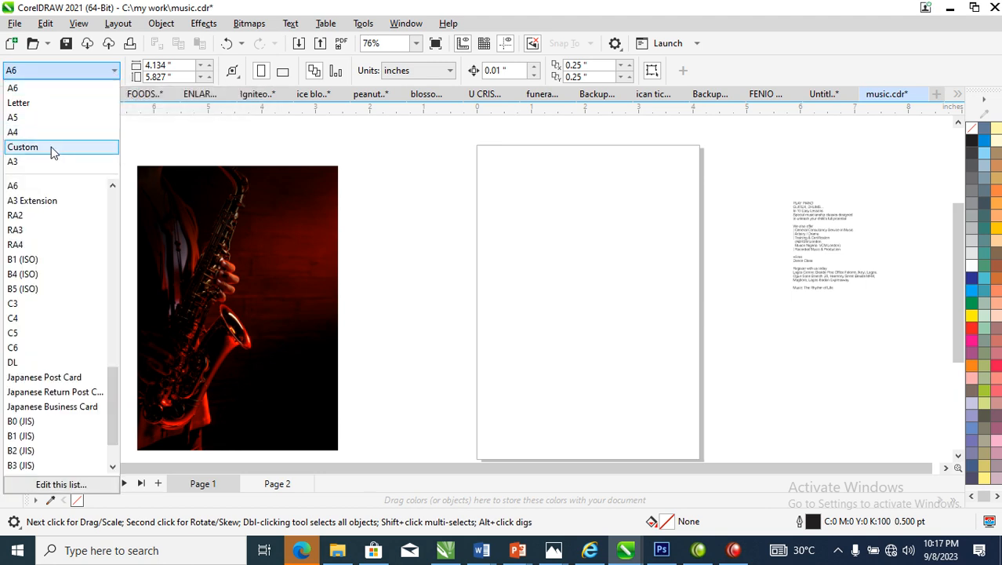
click(15, 119)
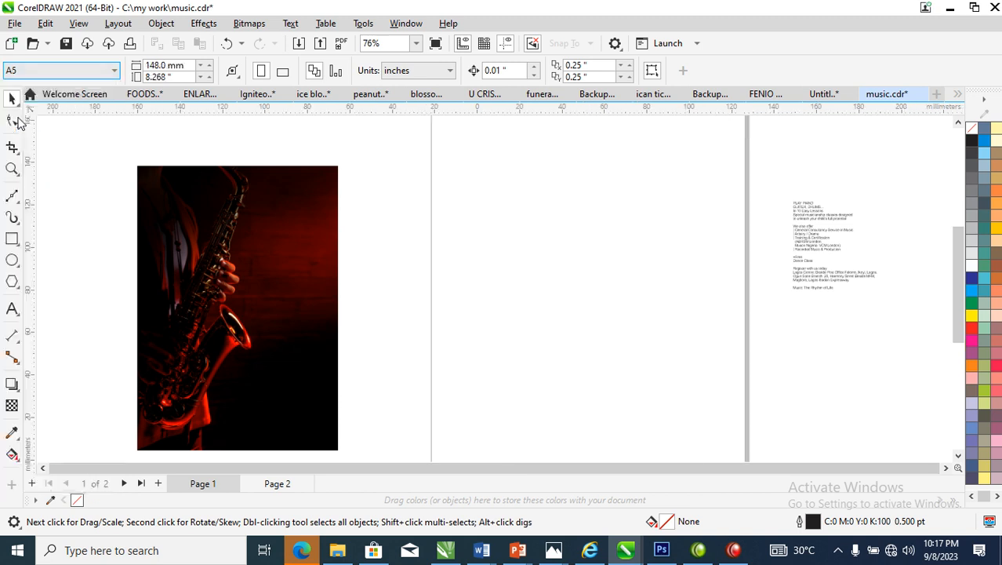
scroll(440, 298, down, 3)
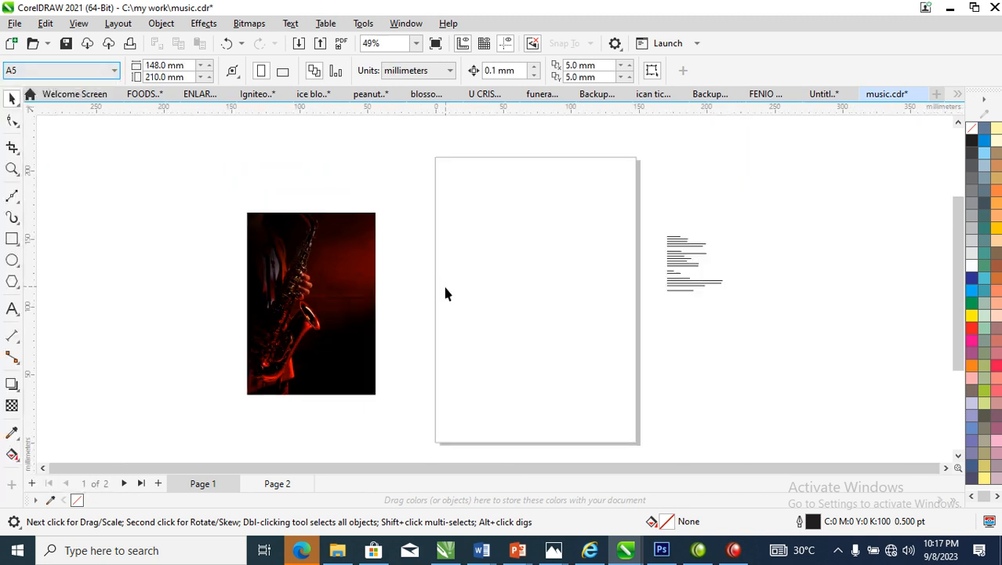
Draw a rectangle of about 147.6 × 209.5 mm covering the page and fill it with white
key(z)
drag(207, 152, 705, 419)
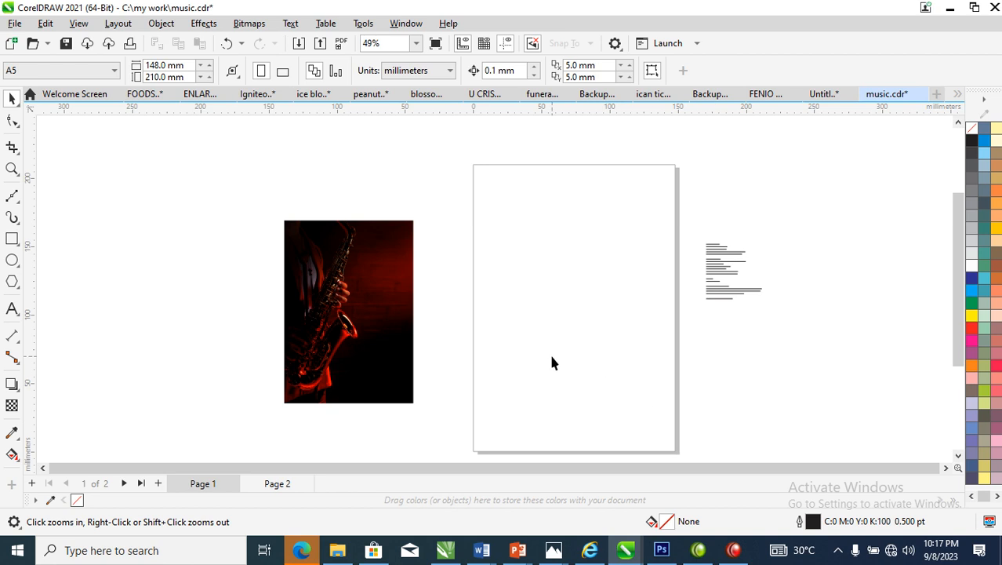
click(13, 240)
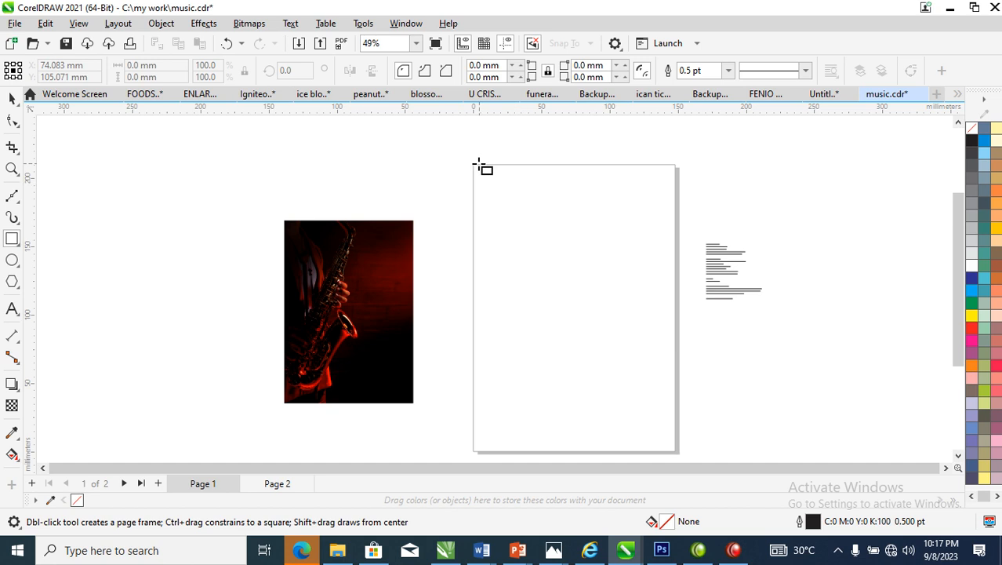
mouse_move(474, 165)
mouse_down()
mouse_move(684, 450)
mouse_move(672, 455)
mouse_up()
click(972, 270)
key(space)
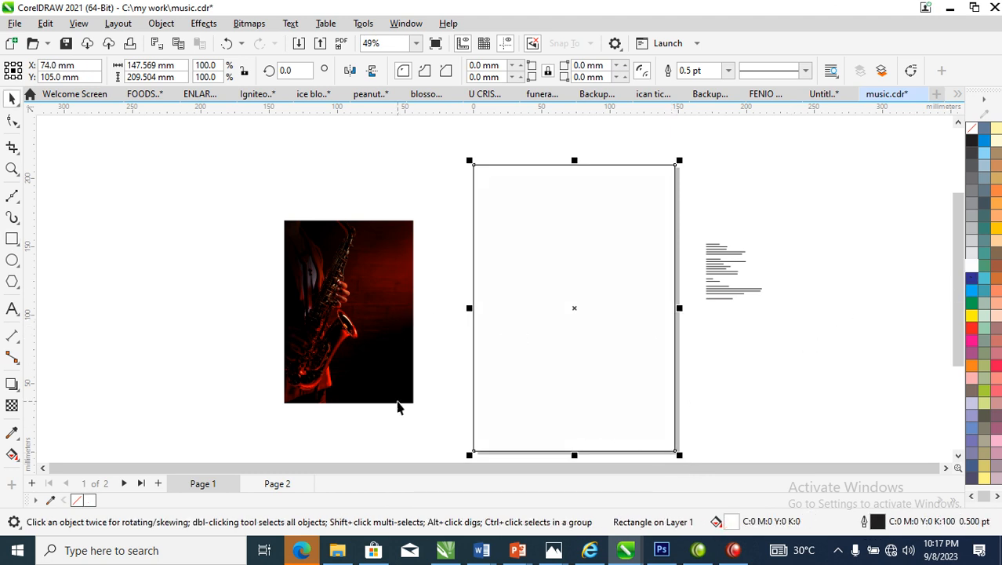
Try converting the saxophone photo to a 300 dpi CMYK Color (32-bit) bitmap, and undo the conversion
click(394, 337)
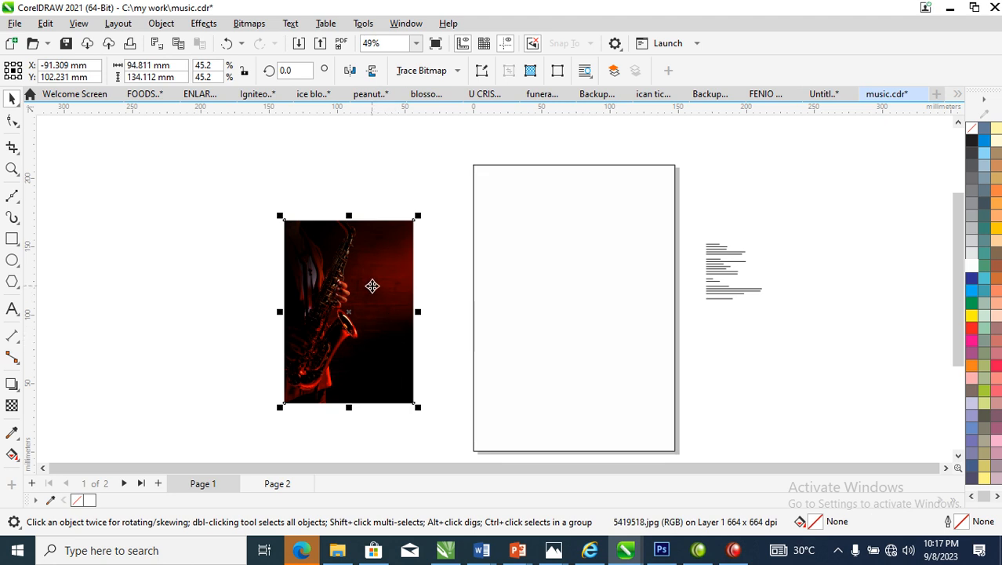
click(257, 25)
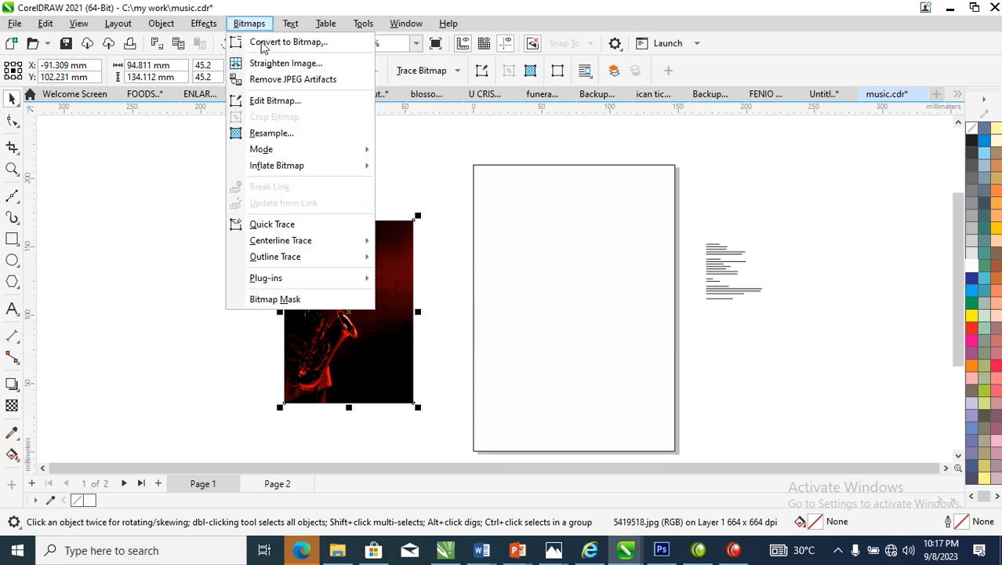
click(271, 43)
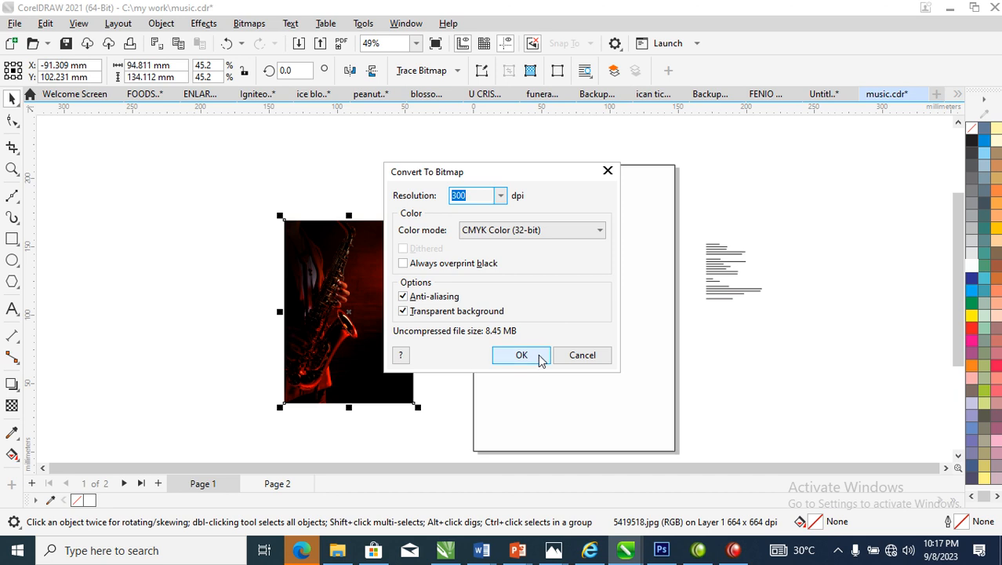
click(521, 355)
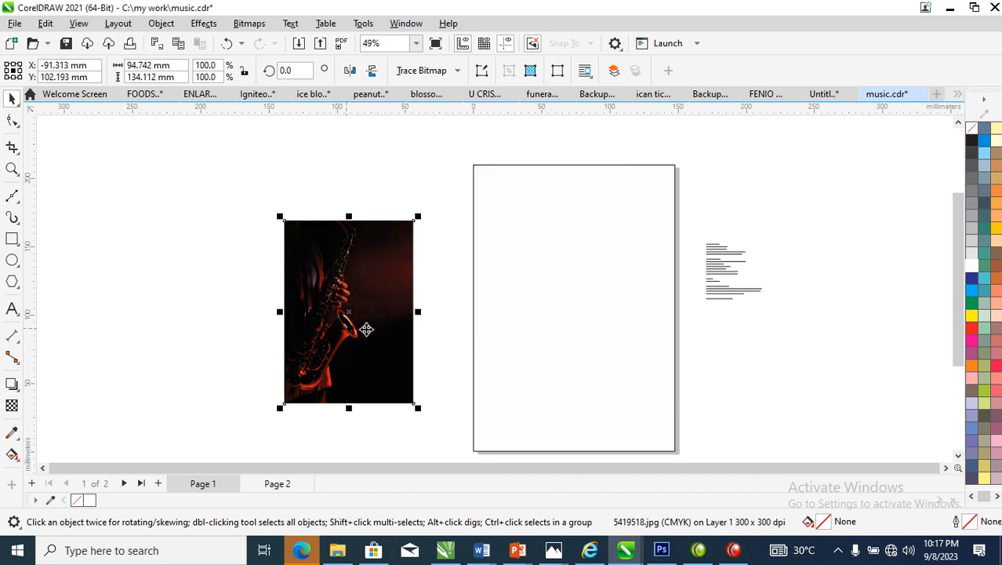
key(ctrl+z)
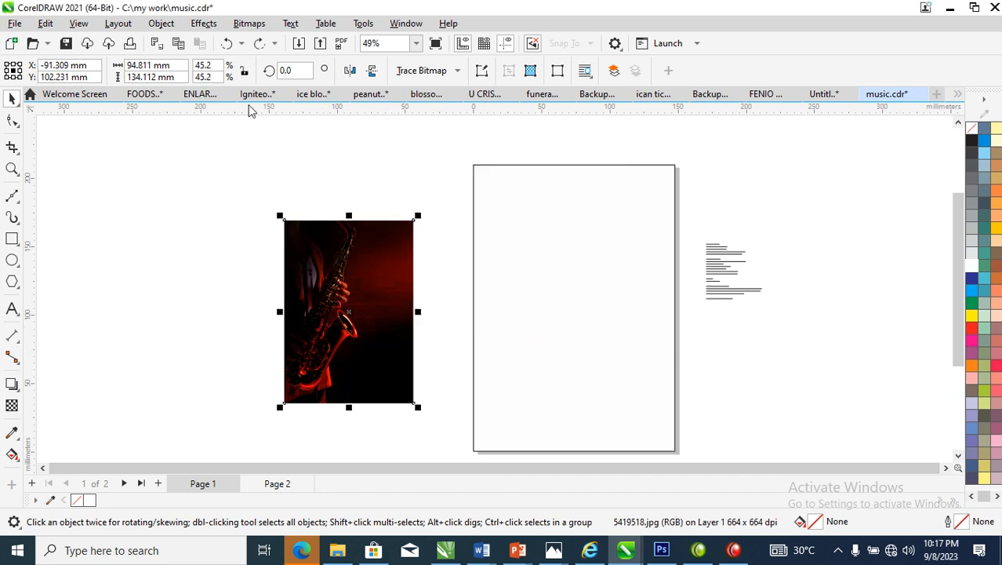
Convert the saxophone photo to a 300 dpi bitmap in RGB Color (24-bit) mode
click(252, 25)
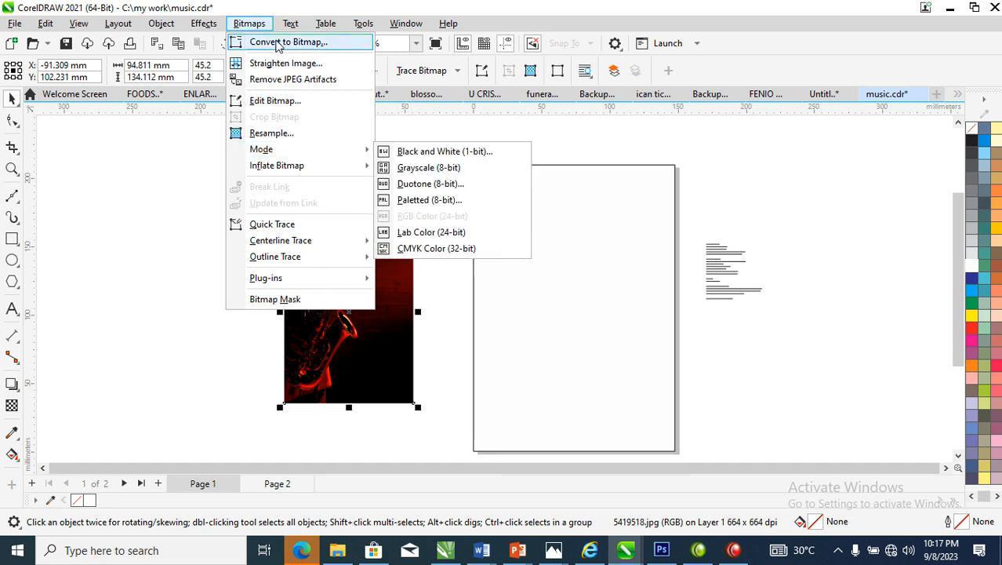
click(278, 43)
click(573, 238)
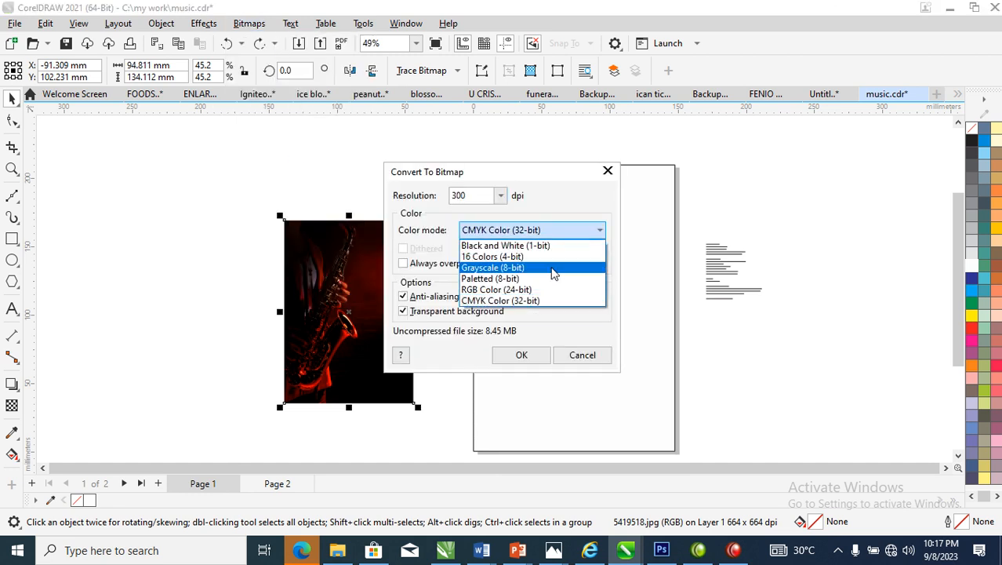
click(497, 290)
click(517, 355)
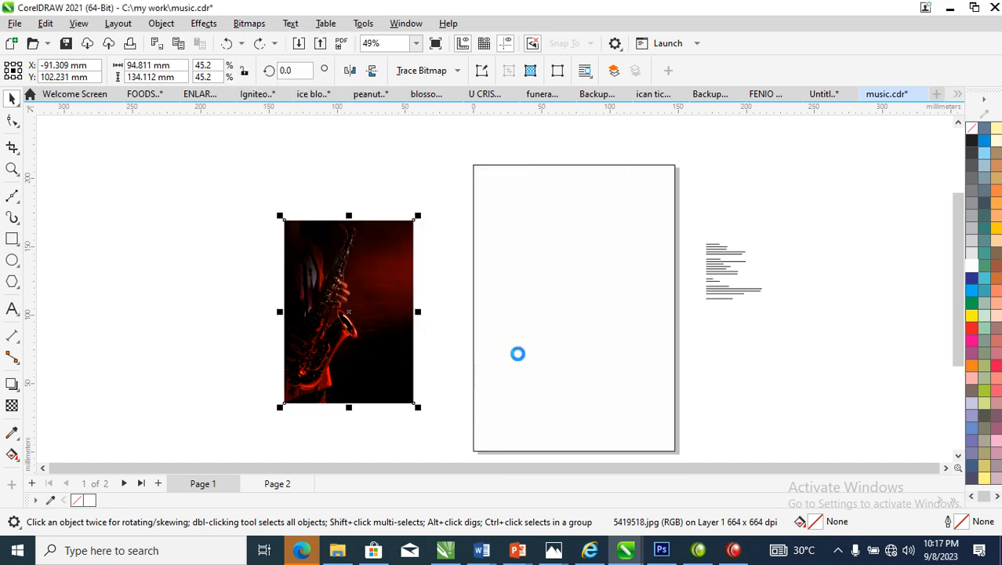
PowerClip the saxophone photo inside the page rectangle and enlarge it to about 150.5 × 213 mm to fill the frame
click(161, 23)
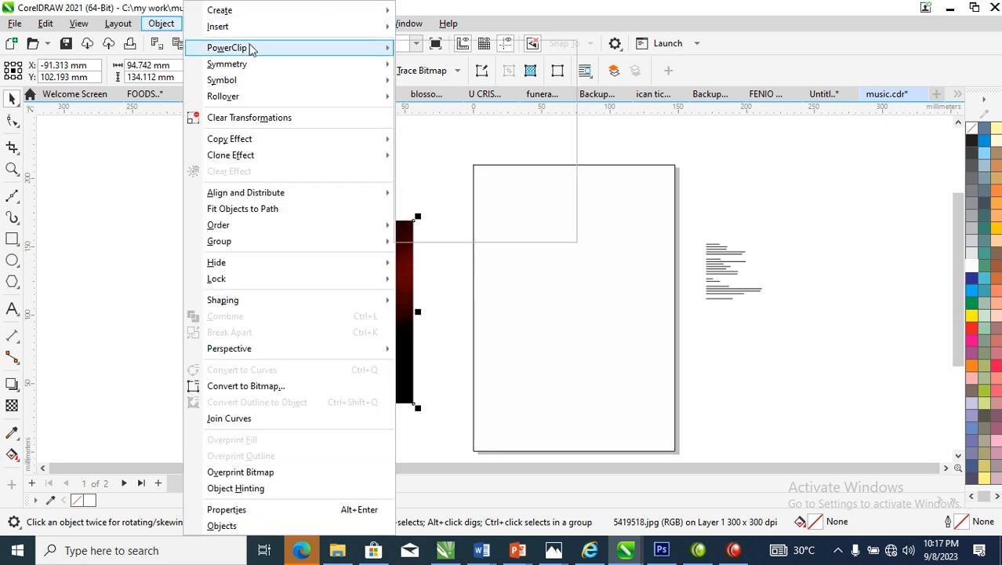
mouse_move(251, 49)
click(476, 52)
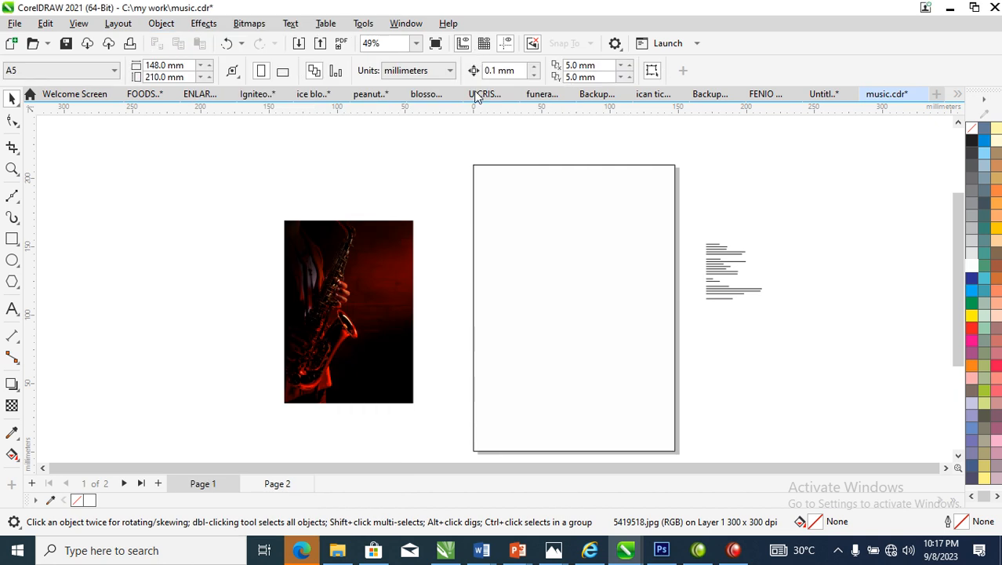
click(512, 286)
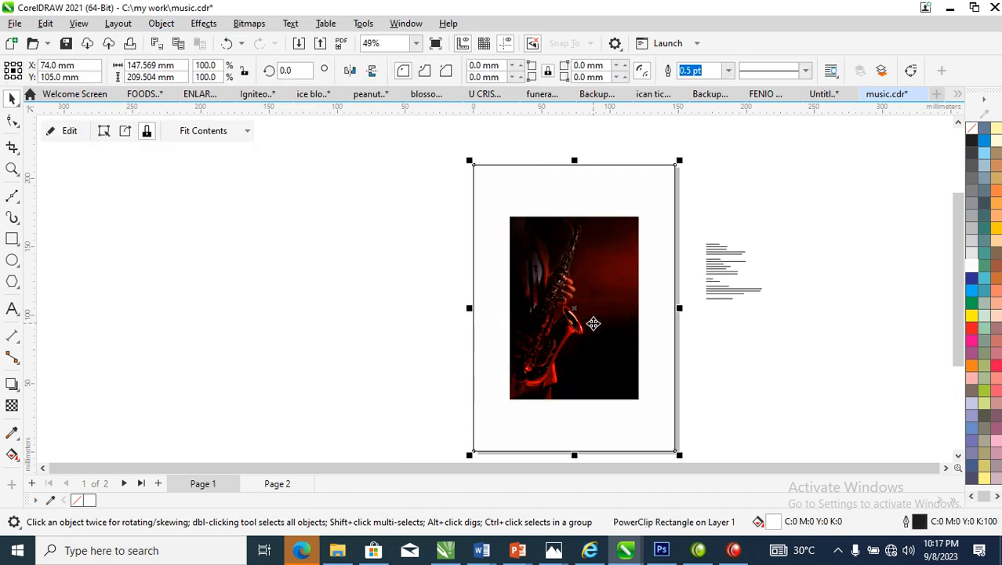
ctrl+click(600, 246)
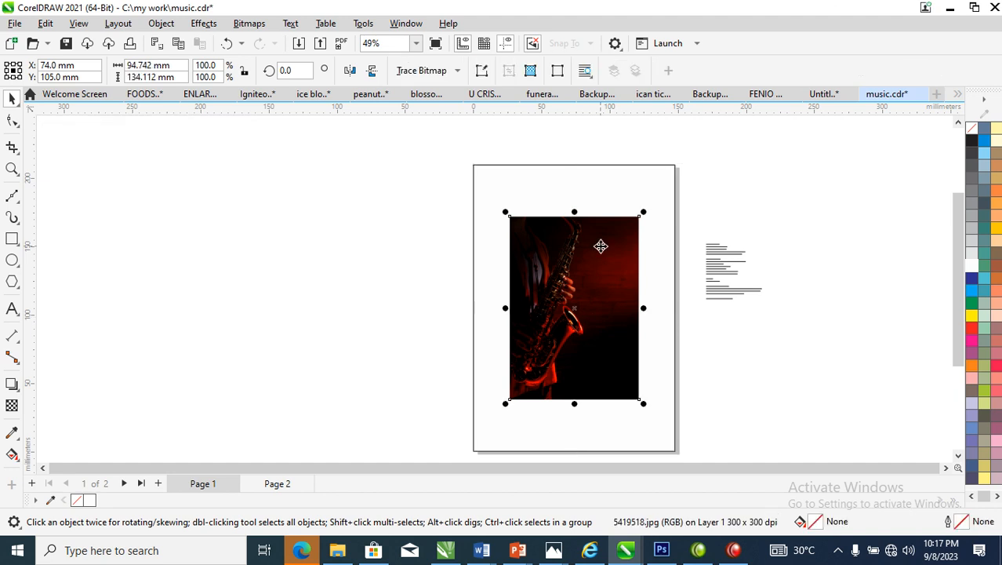
drag(643, 211, 708, 160)
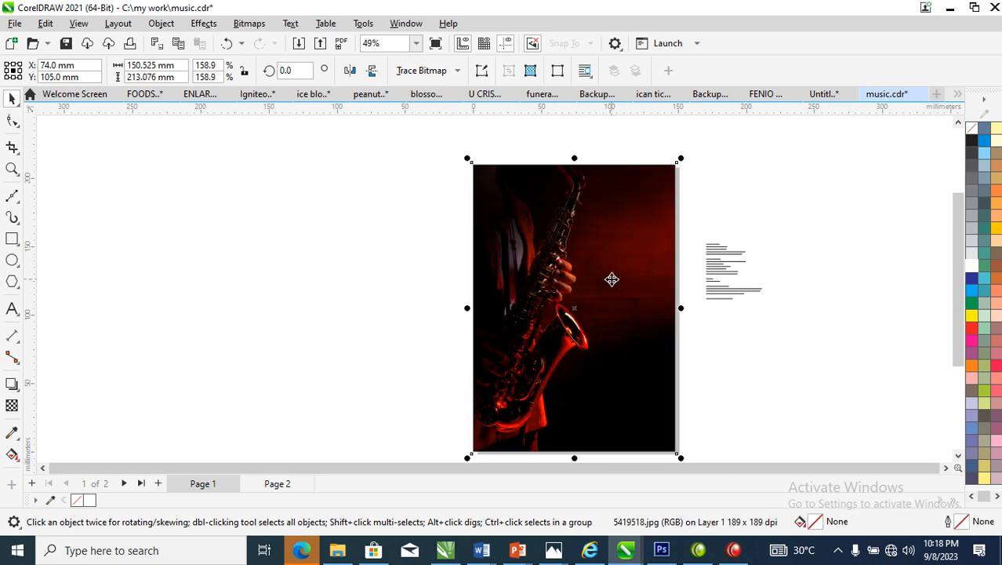
Move the text block from beside the page onto the photo, just beyond the saxophonist's hand
key(z)
drag(417, 157, 831, 371)
key(space)
drag(668, 289, 462, 290)
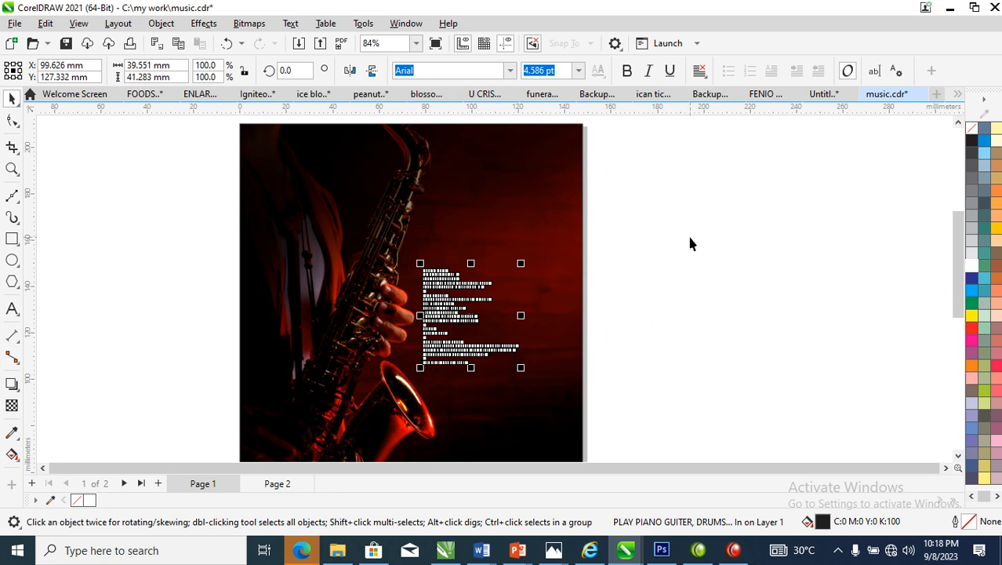
Select the text block lying on the dark photo and fill it with white
key(Delete)
key(z)
drag(237, 185, 788, 445)
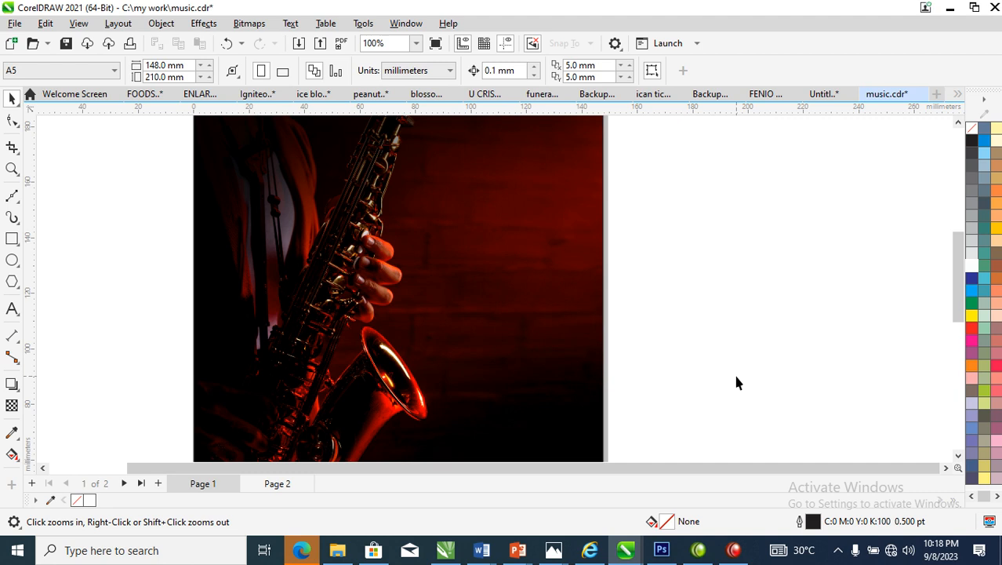
drag(712, 165, 187, 460)
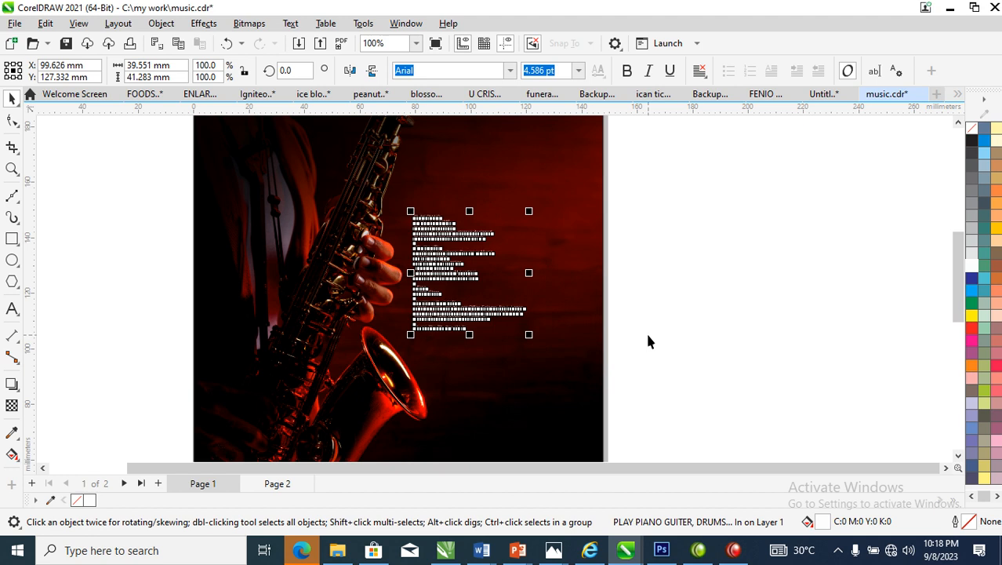
click(660, 202)
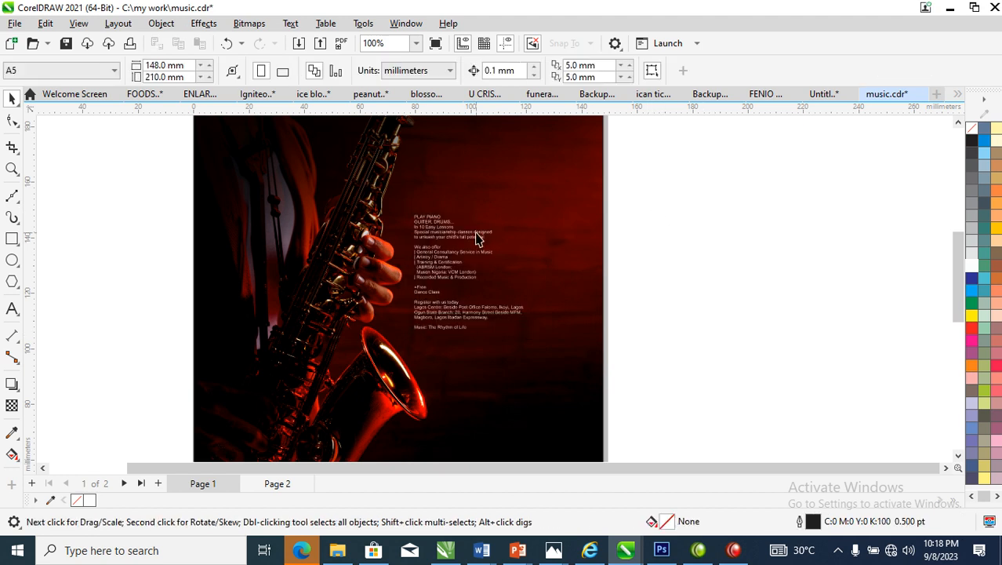
Enlarge the text block to about 7.8 pt and set its font to FuturaTEE
click(477, 239)
drag(537, 220, 611, 184)
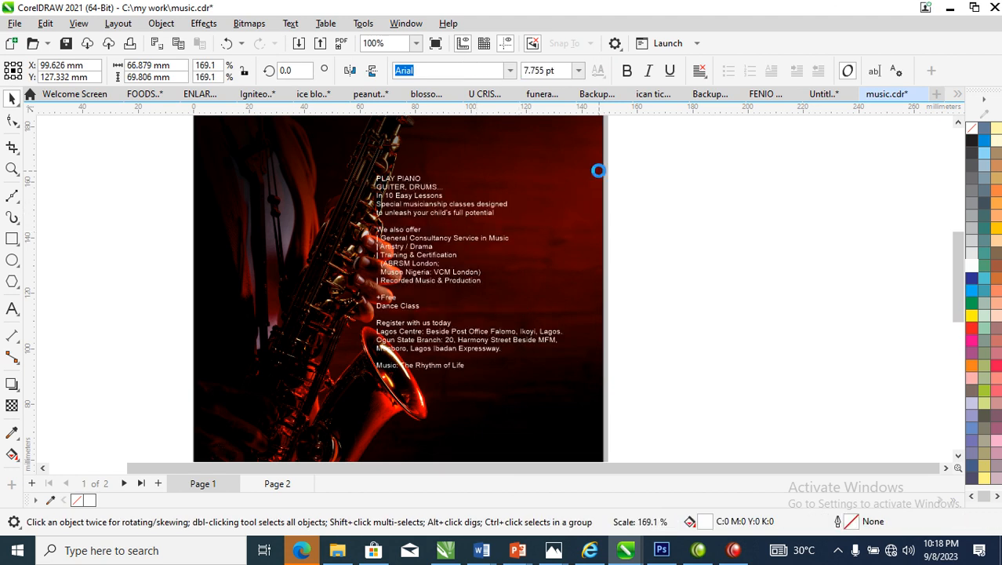
click(509, 69)
key(Escape)
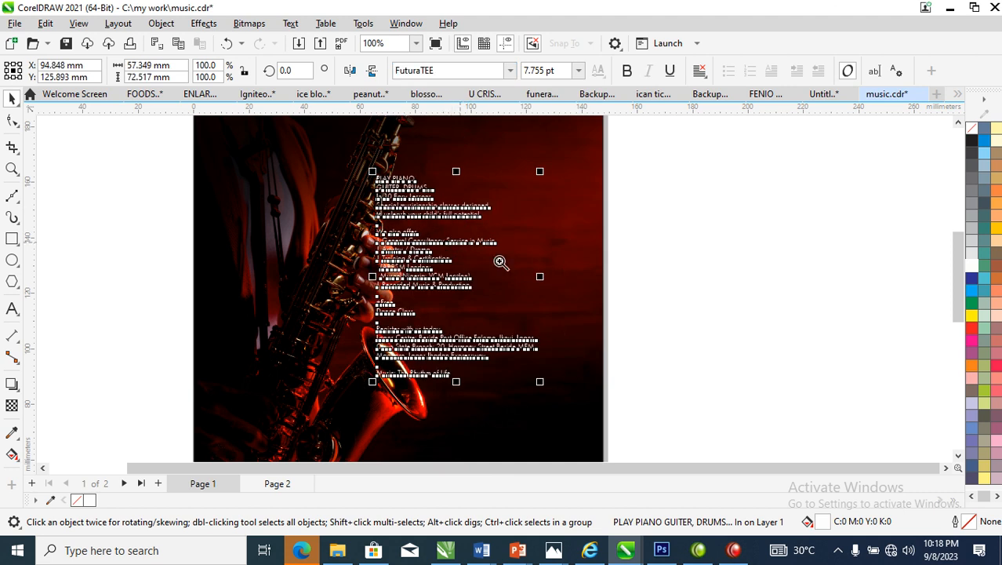
Align the lines of the text block to the right
key(z)
drag(731, 139, 145, 275)
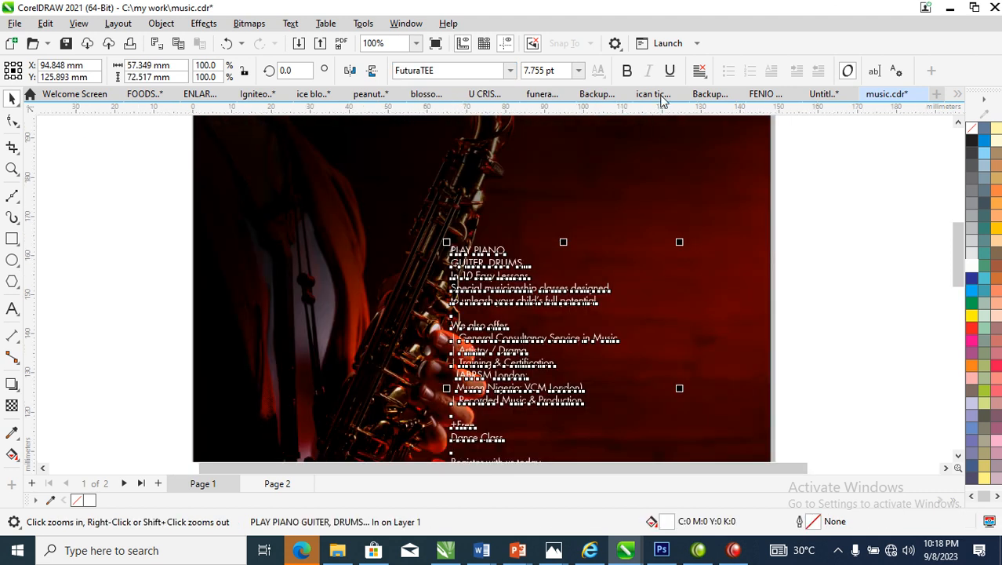
click(699, 70)
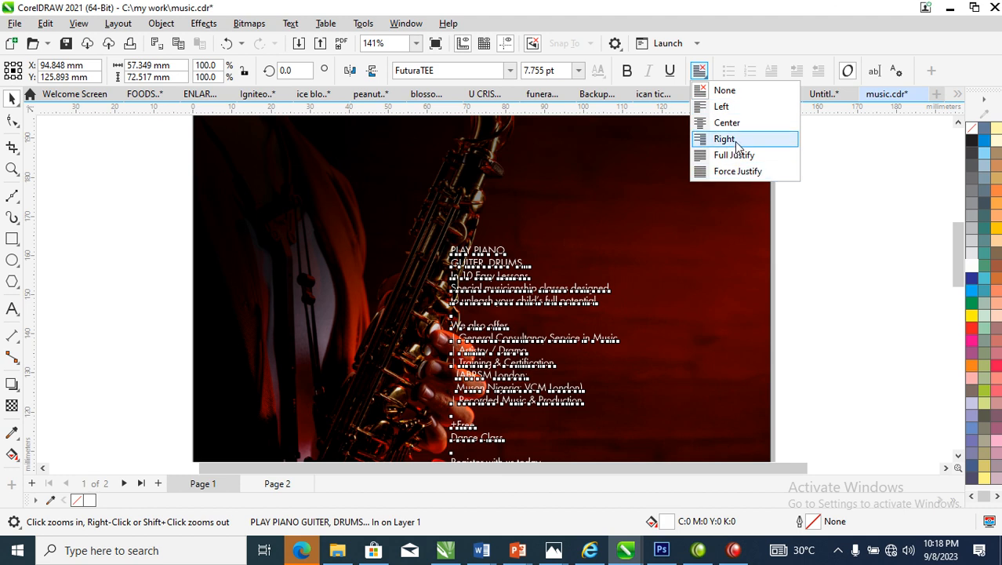
click(736, 145)
Cut "PLAY PIANO GUITER, DRUMS... In 10 Easy Lessons" from the text block and paste it as a separate text object above
click(670, 251)
double_click(671, 251)
drag(679, 264, 606, 248)
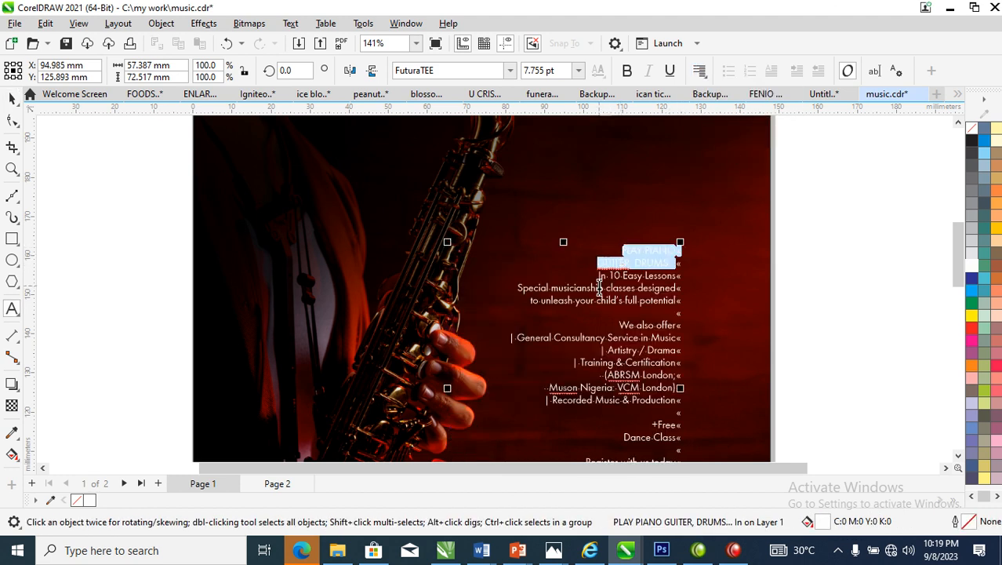
click(677, 275)
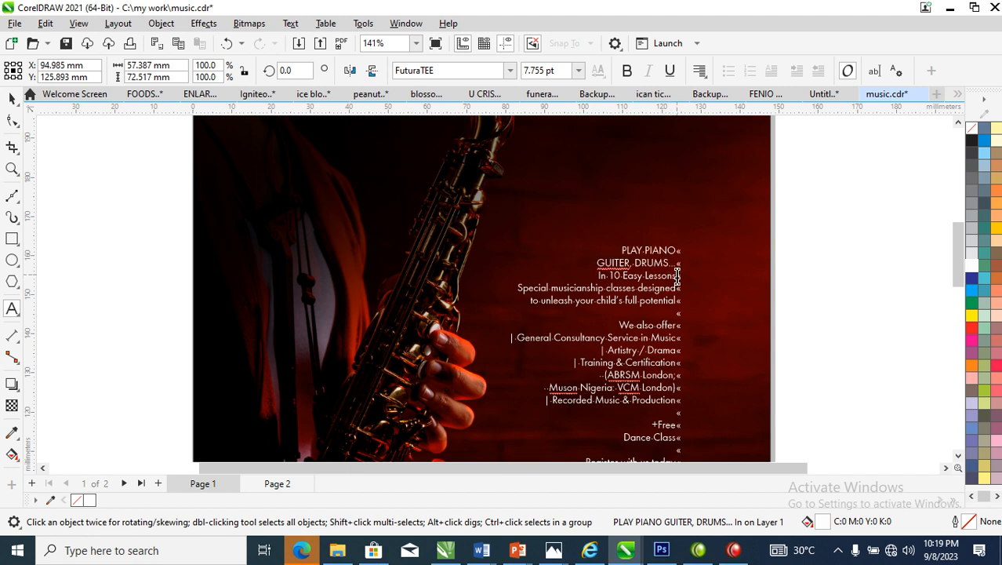
drag(675, 275, 613, 227)
key(ctrl+c)
key(Delete)
click(578, 179)
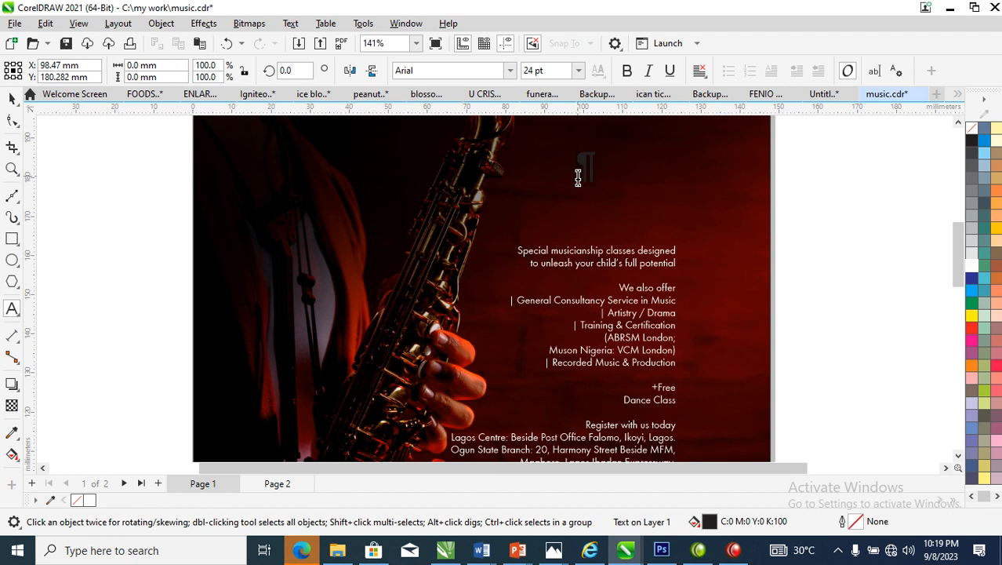
key(ctrl+v)
key(ctrl+space)
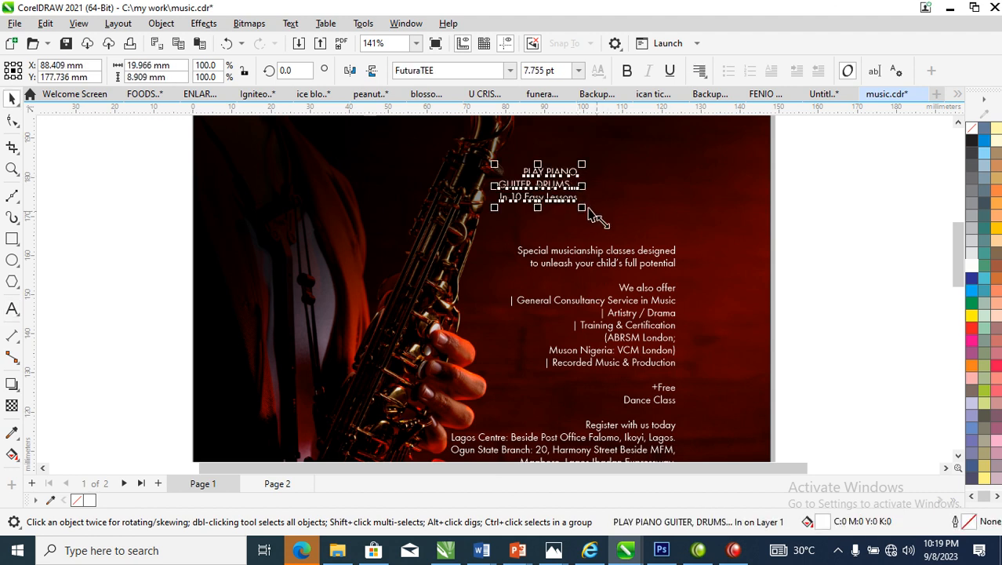
Enlarge the separated "PLAY PIANO" heading to about 20.8 pt and make it bold
drag(582, 209, 645, 254)
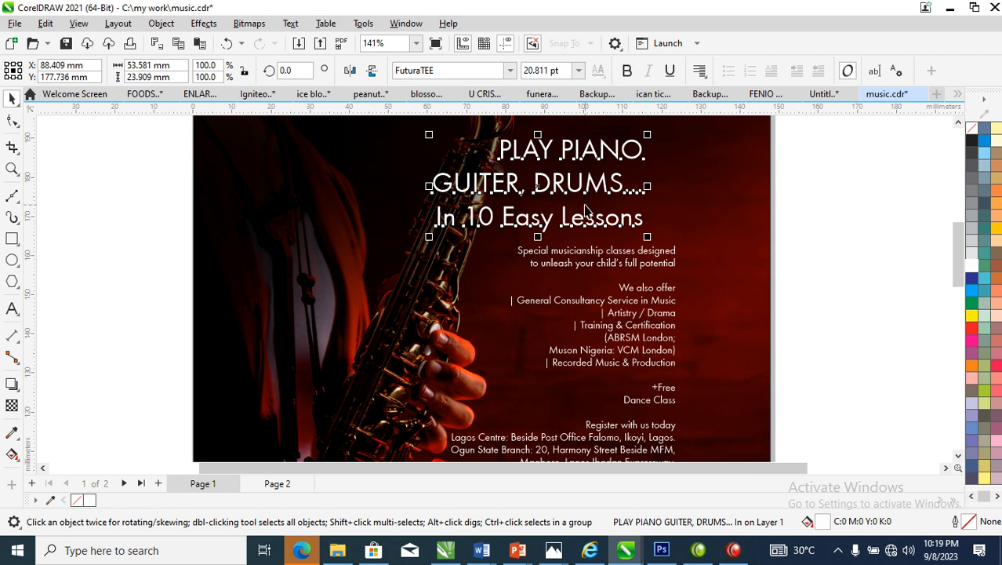
click(627, 72)
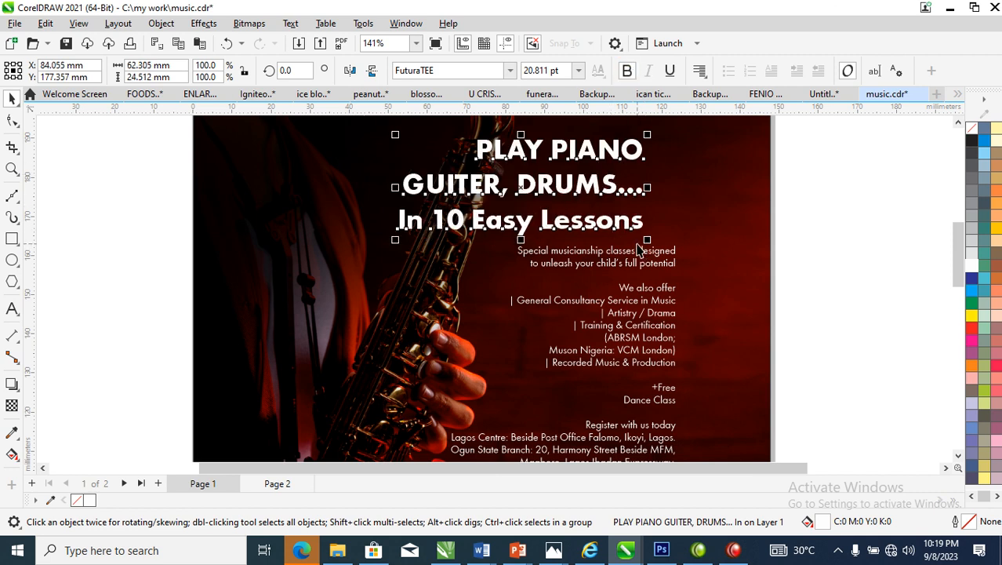
Break the heading apart into separate lines and enlarge "PLAY PIANO" to about 51.6 pt
scroll(612, 227, down, 4)
key(z)
drag(373, 148, 764, 274)
key(ctrl+k)
drag(484, 257, 253, 167)
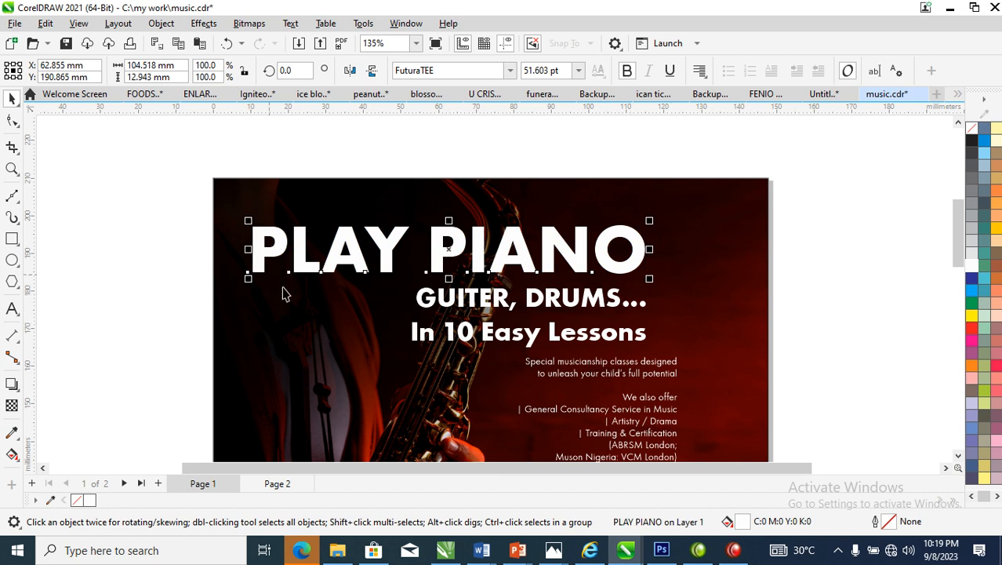
Colour "PLAY PIANO" with a dark red sampled from the background photo, C:16 M:100 Y:100 K:13
click(972, 329)
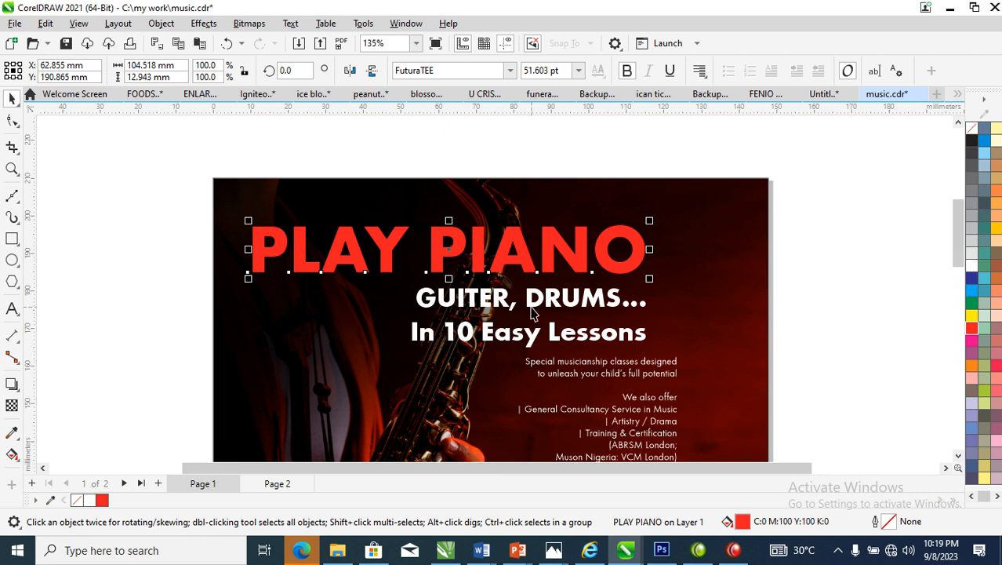
scroll(579, 304, down, 3)
key(F2)
drag(320, 218, 747, 452)
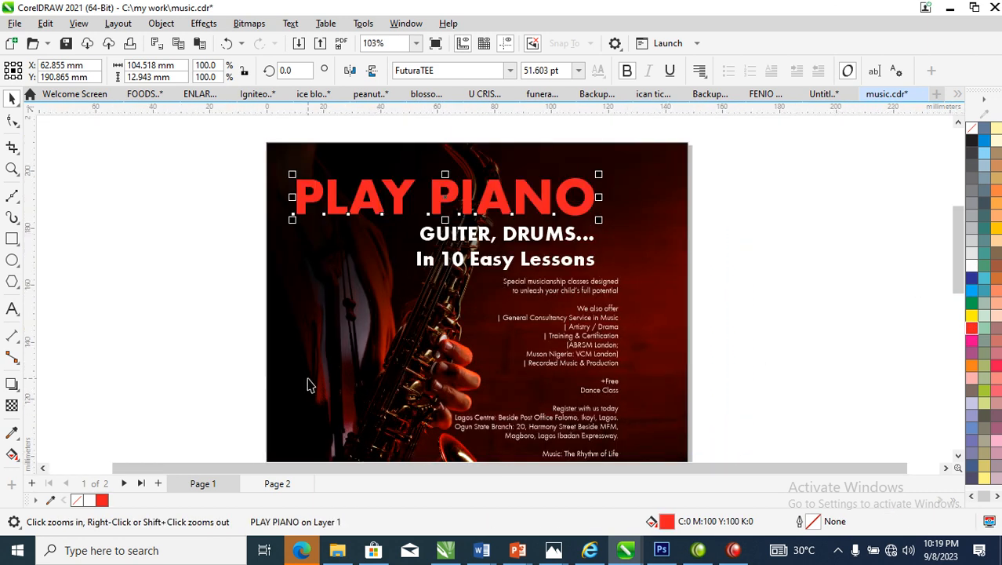
click(12, 432)
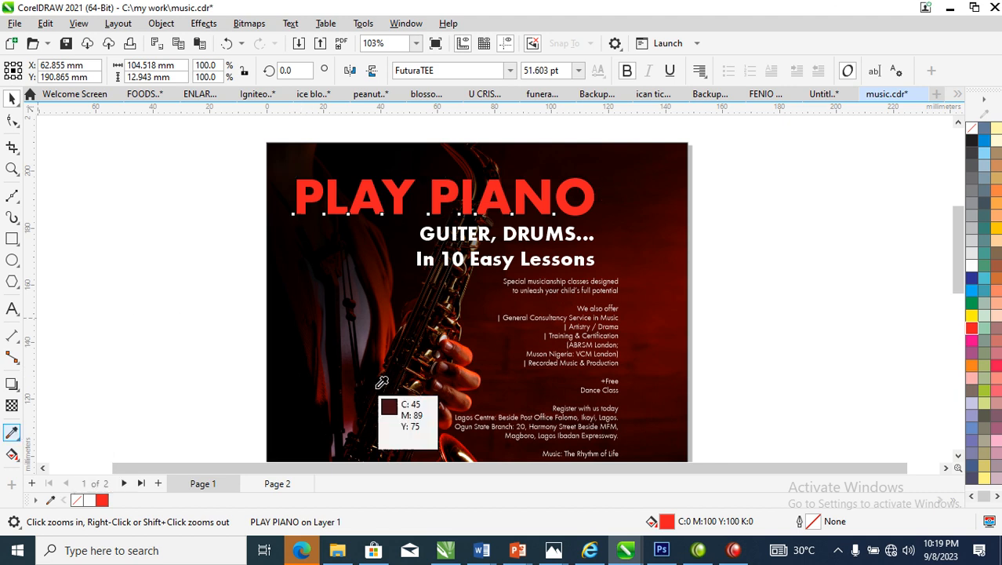
click(13, 433)
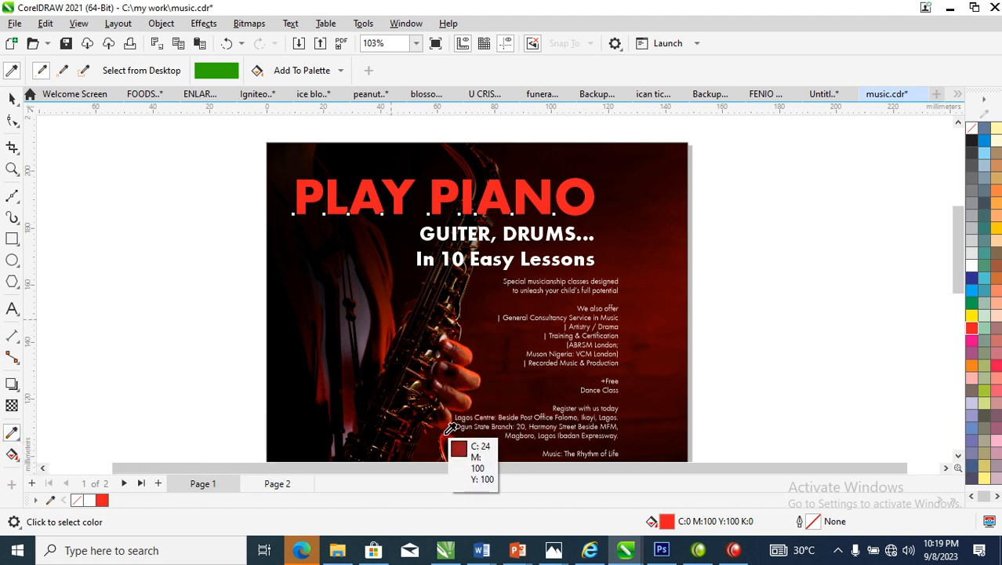
click(582, 185)
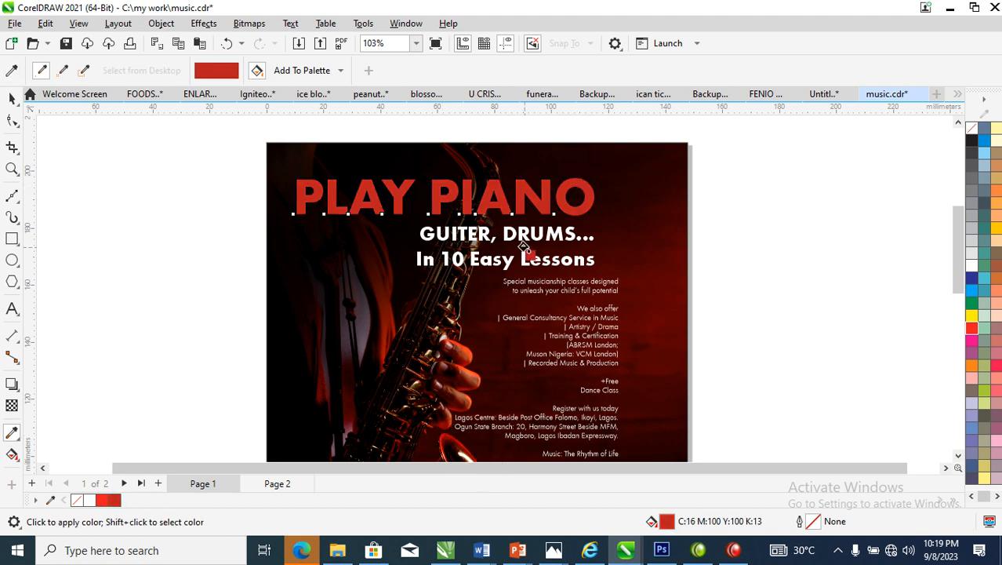
Move "PLAY PIANO" slightly right and up on the page and tighten its letter spacing
key(space)
drag(562, 199, 595, 194)
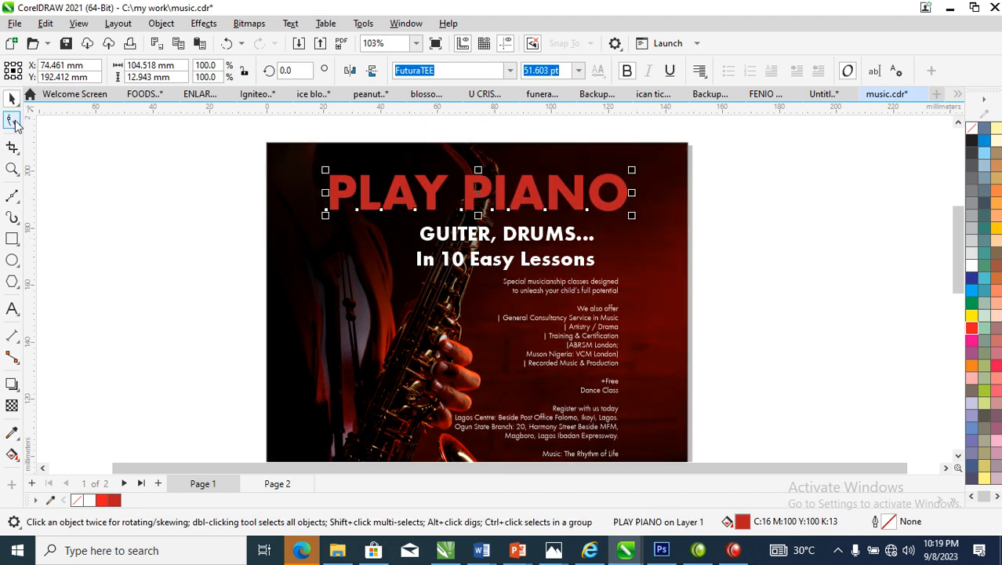
click(13, 121)
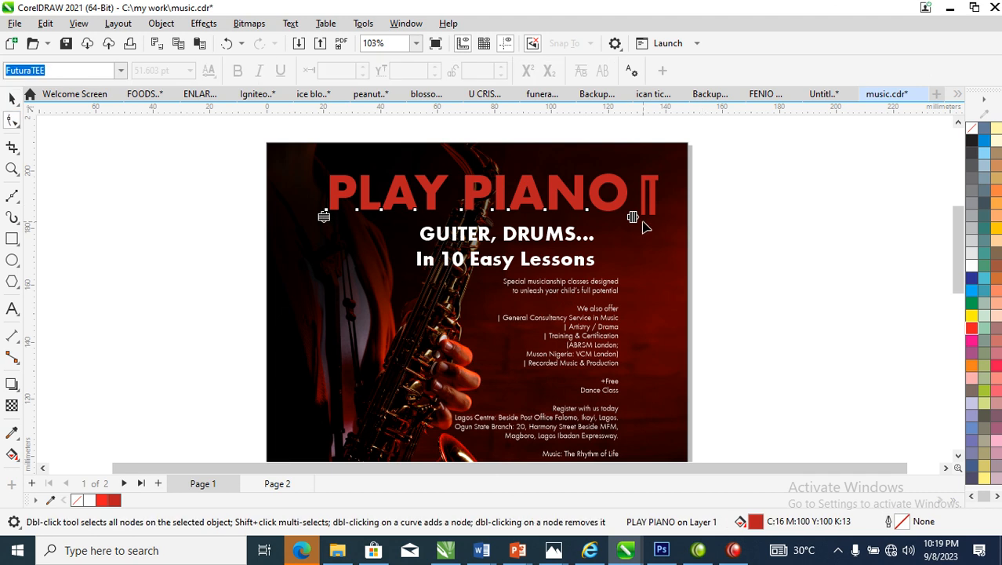
drag(633, 217, 620, 226)
key(space)
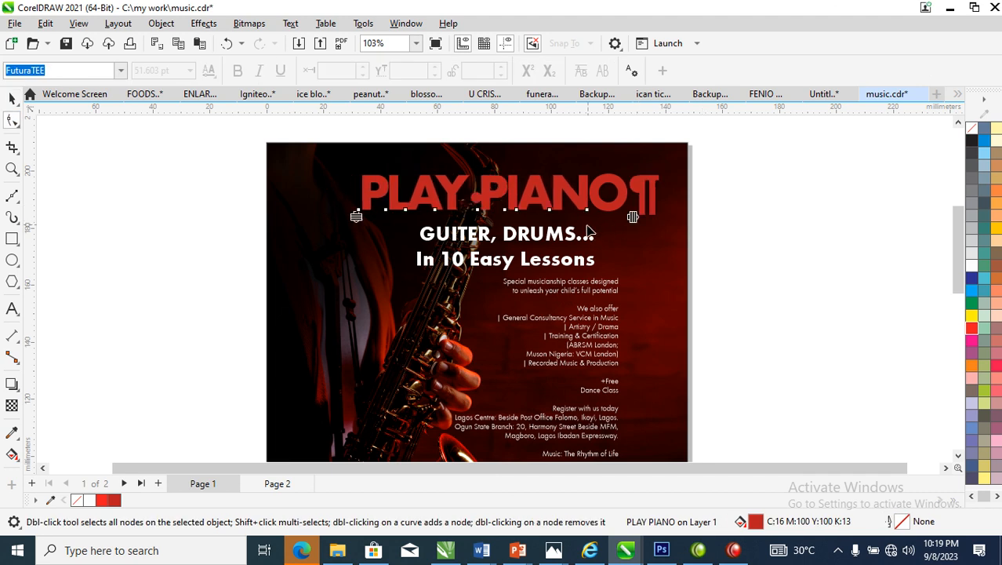
Enlarge "GUITER, DRUMS..." to about 33.3 pt and place it directly beneath "PLAY PIANO", with its dots extending past the red line
click(573, 243)
drag(599, 223, 703, 197)
drag(635, 227, 602, 232)
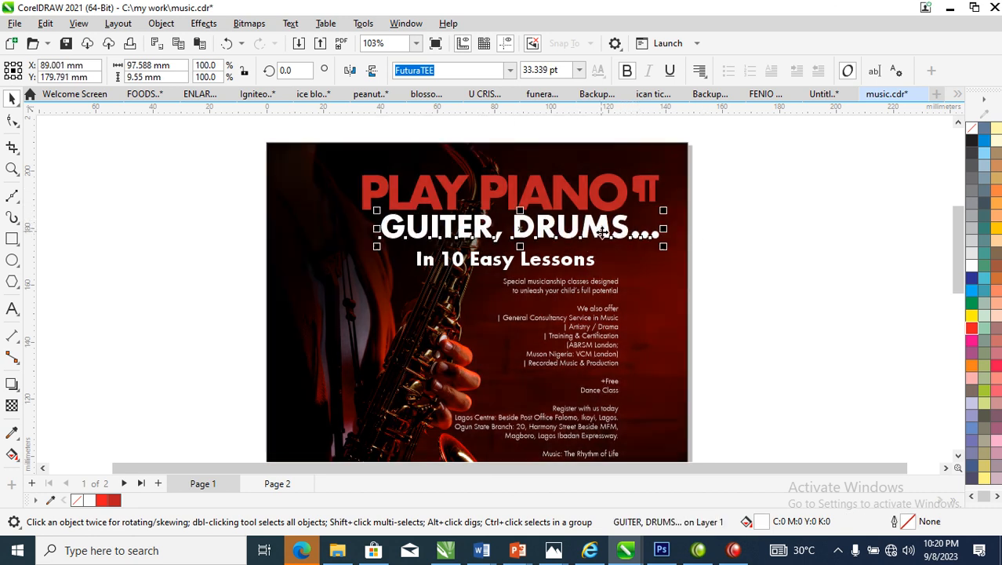
click(772, 275)
Move "In 10 Easy Lessons" right so it ends in line with the right edge of "PLAY PIANO"
scroll(640, 261, down, 2)
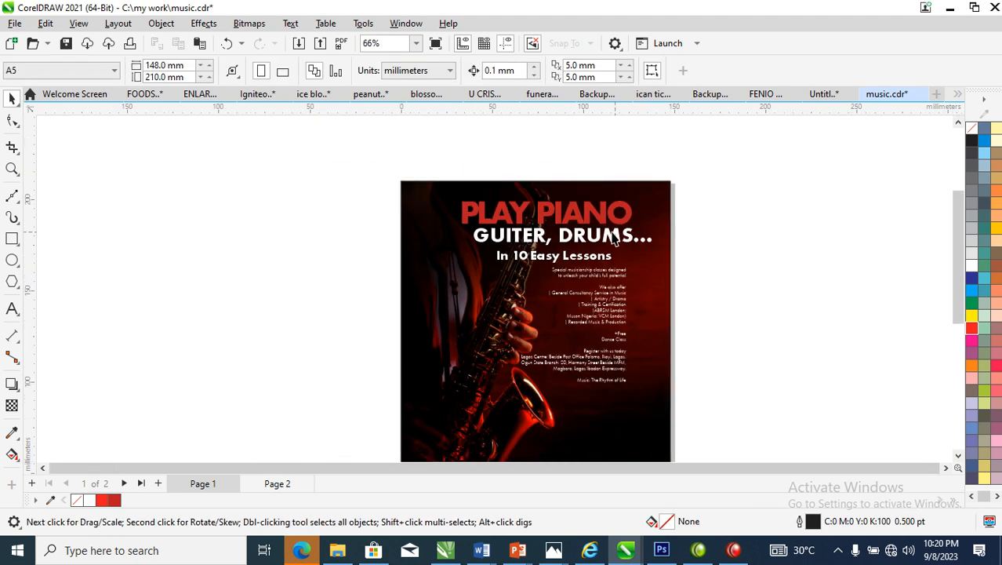
key(z)
drag(321, 180, 756, 317)
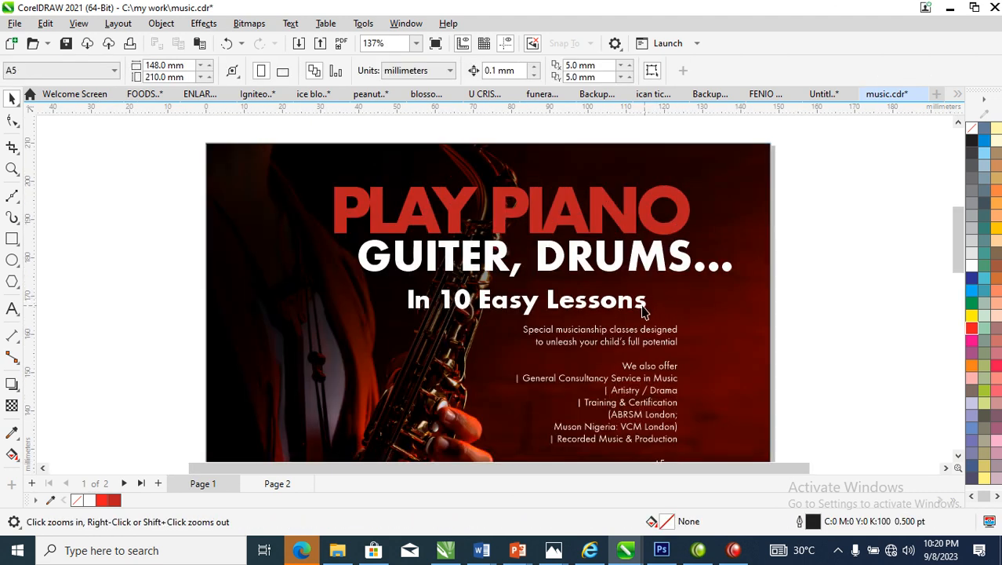
key(space)
drag(644, 307, 683, 298)
Move the body text block down to the lower part of the flyer, leaving space below the headings
scroll(684, 298, down, 3)
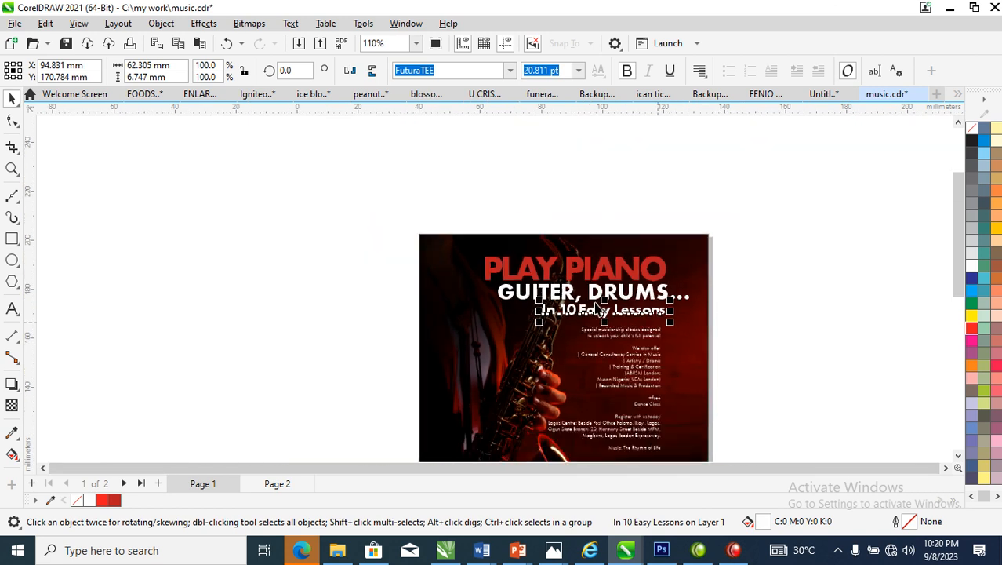
drag(690, 464, 760, 501)
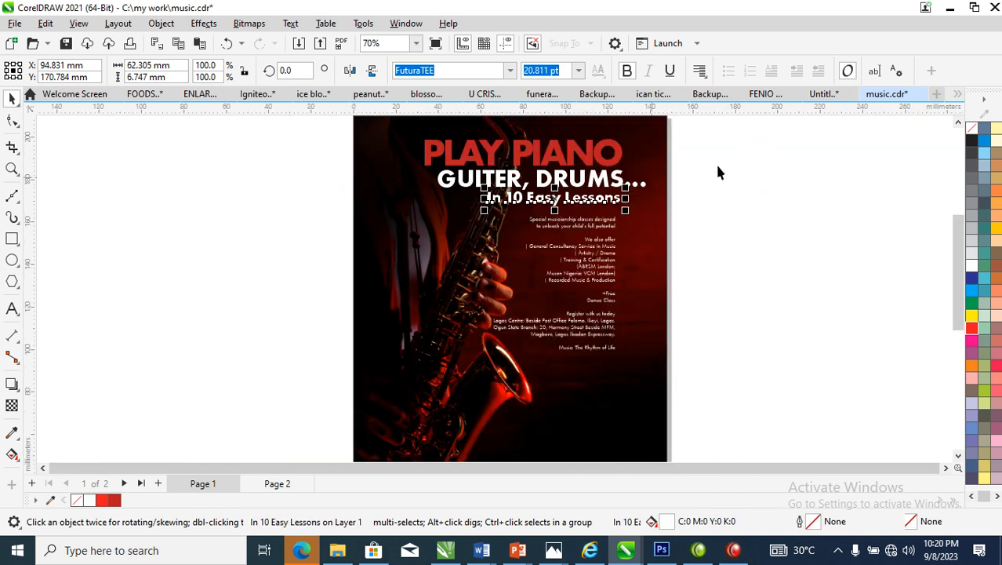
key(F2)
drag(760, 202, 450, 383)
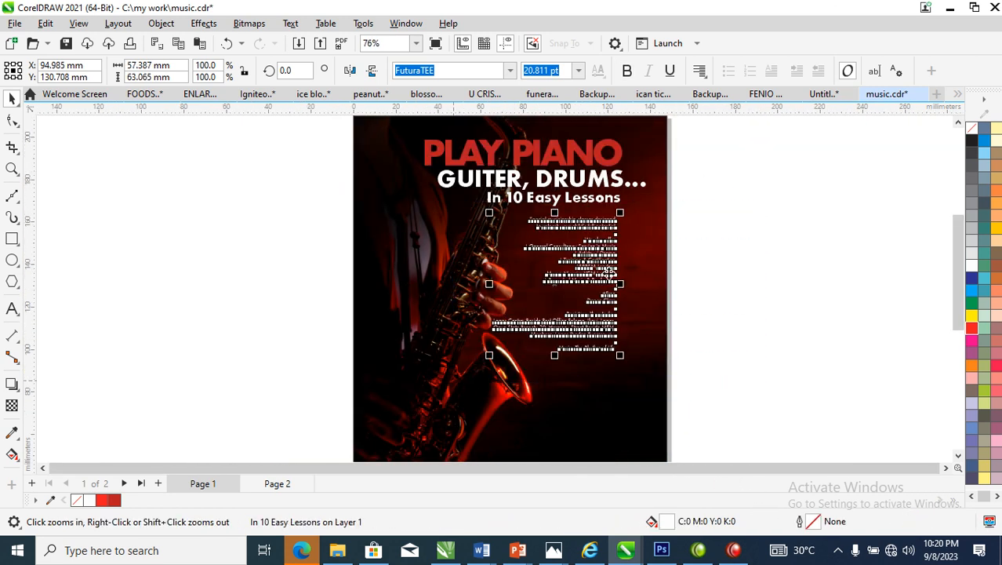
drag(605, 273, 611, 391)
key(F2)
drag(753, 255, 396, 390)
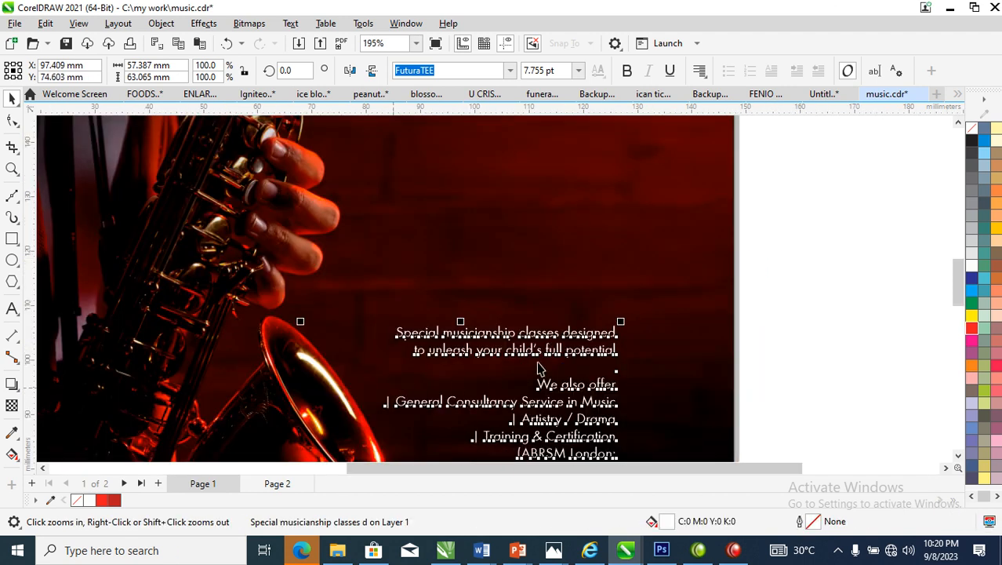
click(828, 279)
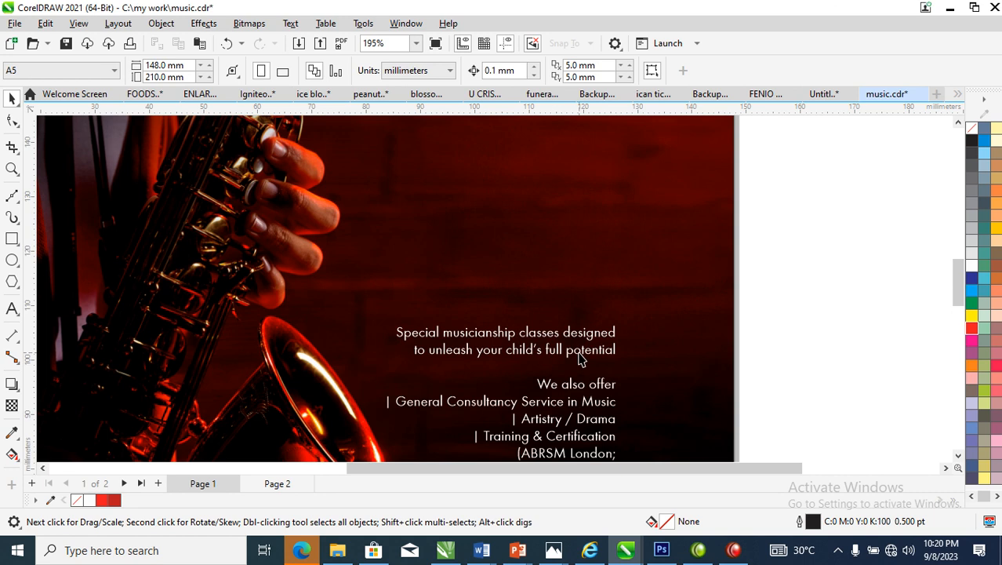
click(579, 353)
double_click(608, 352)
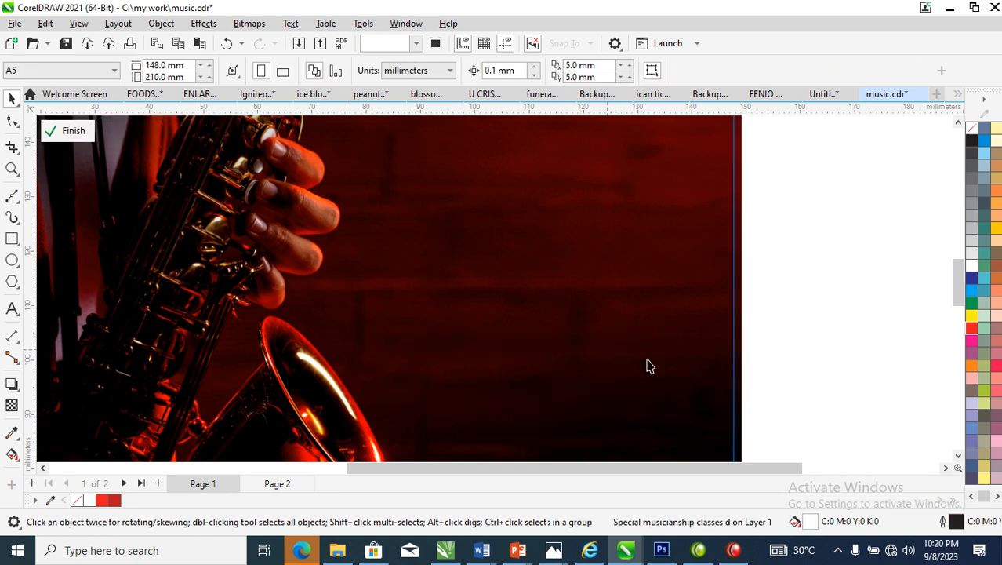
double_click(805, 287)
Move "Special musicianship classes designed to unleash your child's full potential" out of the body block into a separate text object above
double_click(585, 353)
drag(617, 356, 356, 330)
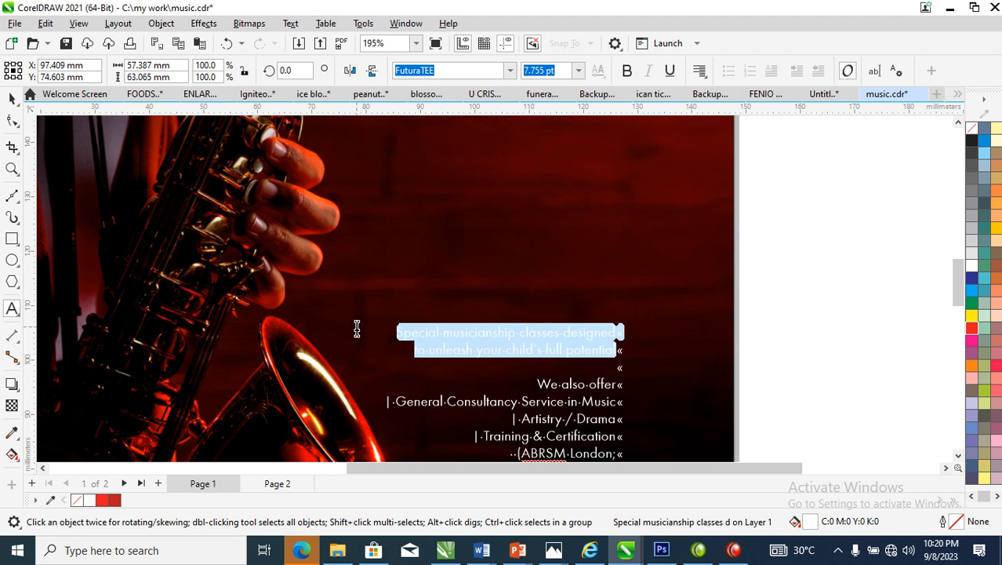
key(Delete)
click(526, 176)
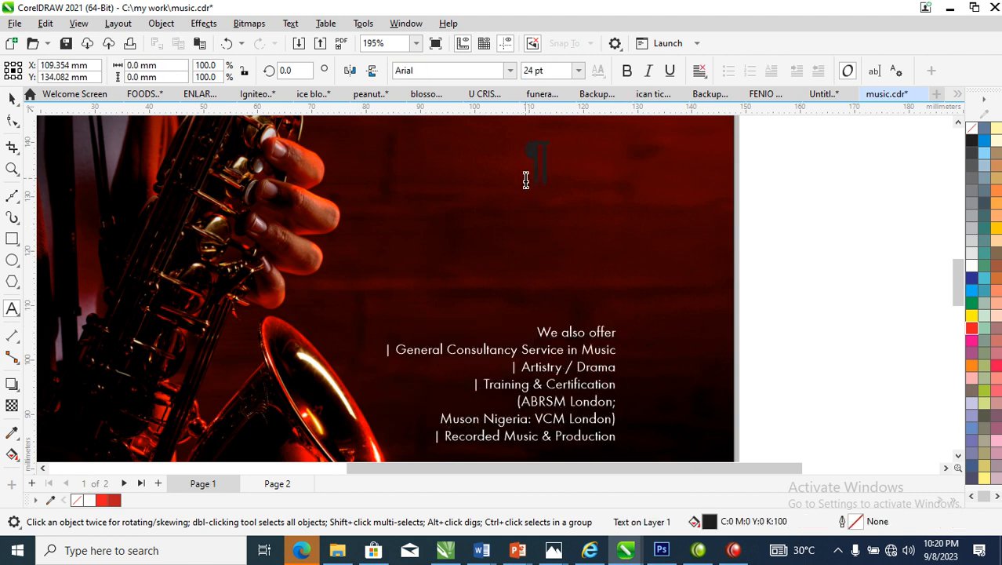
key(ctrl+z)
key(Escape)
Enlarge the "Special musicianship classes" tagline to about 10.7 pt and place it beneath "In 10 Easy Lessons", aligned to its right edge
scroll(510, 222, down, 3)
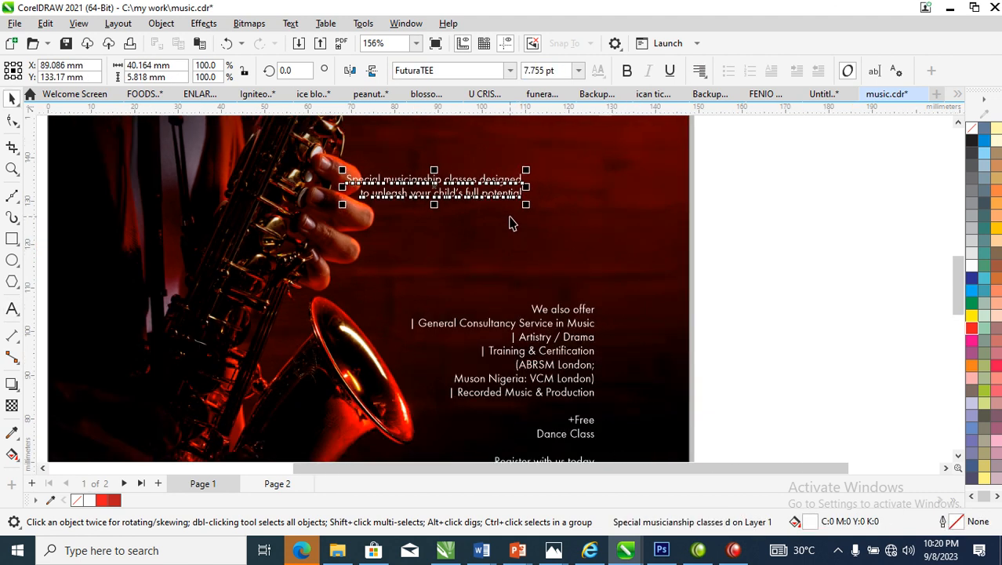
scroll(509, 217, down, 2)
drag(314, 234, 677, 129)
drag(500, 396, 537, 340)
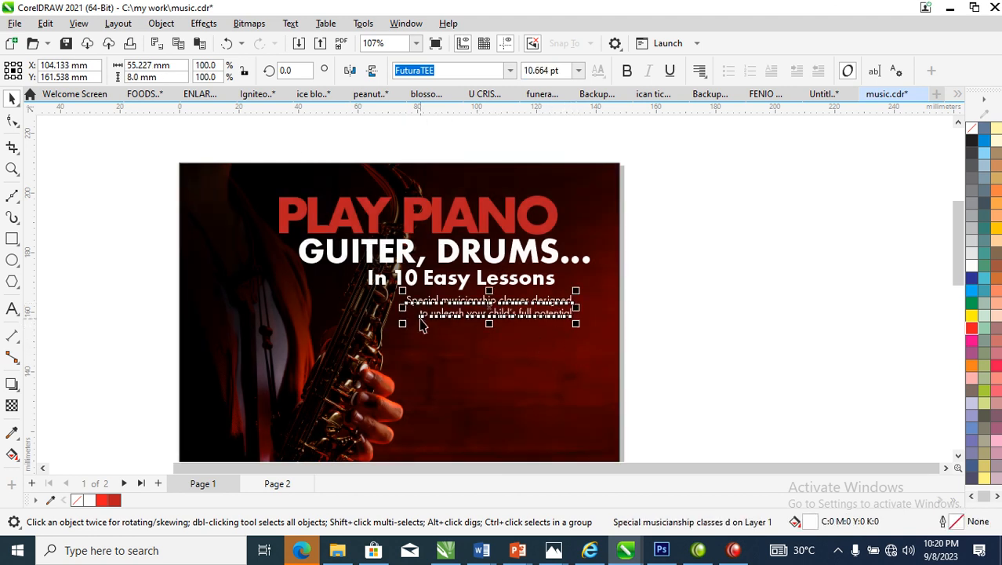
key(z)
drag(224, 204, 588, 345)
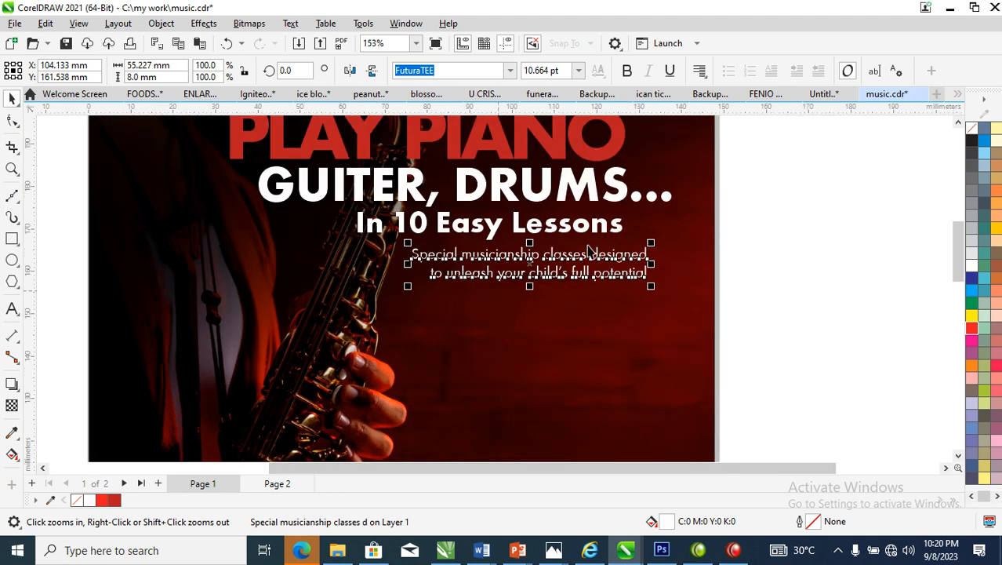
mouse_move(611, 259)
mouse_down()
mouse_move(594, 267)
mouse_move(611, 263)
mouse_up()
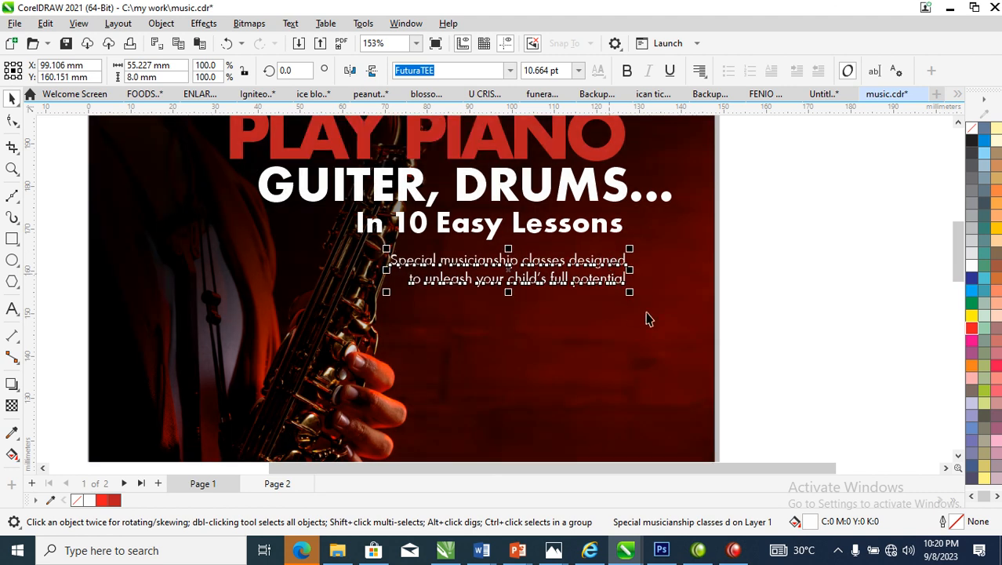
Enlarge "In 10 Easy Lessons" to about 24.3 pt and shift it left towards the right edge of "PLAY PIANO"
drag(819, 165, 282, 341)
drag(627, 257, 634, 267)
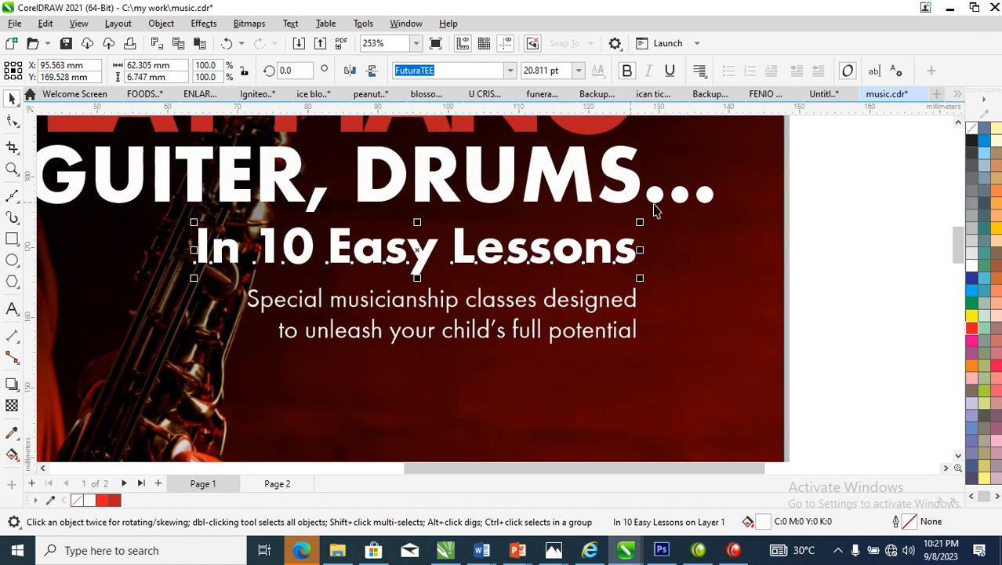
drag(672, 212, 687, 212)
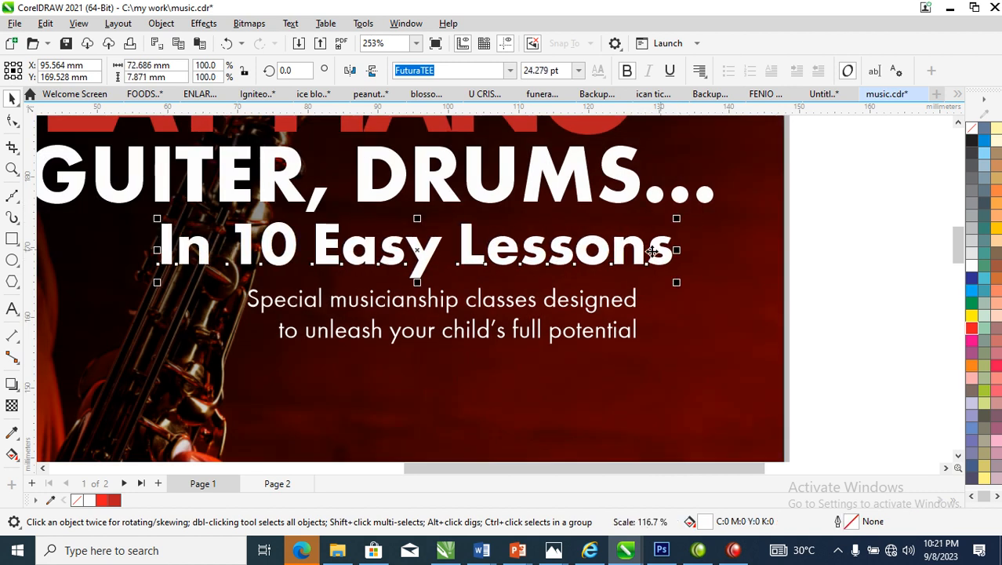
drag(668, 248, 632, 250)
Nudge the "Special musicianship classes" tagline right to line up with the end of "In 10 Easy Lessons"
scroll(632, 264, down, 3)
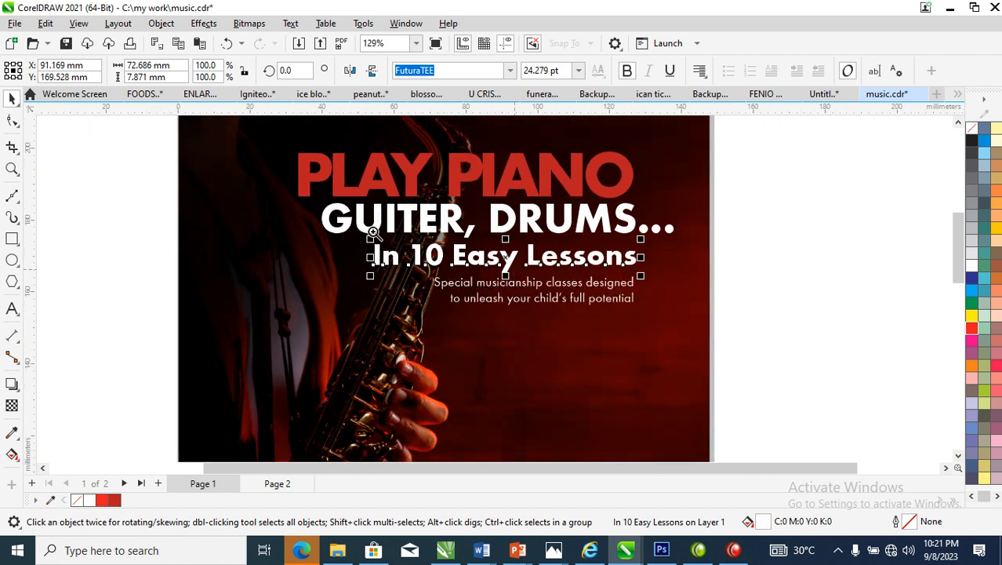
key(z)
drag(233, 155, 710, 382)
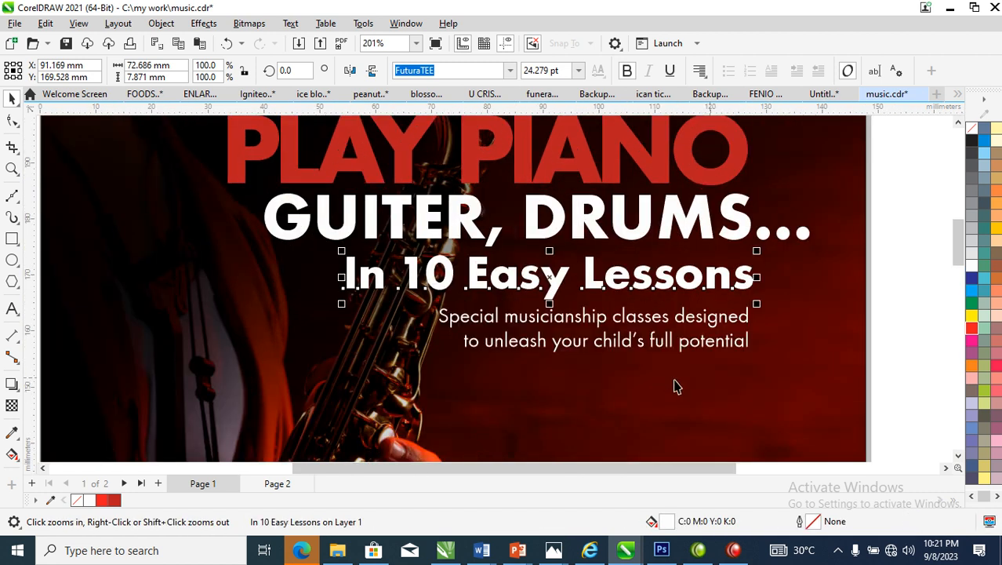
drag(737, 351, 743, 350)
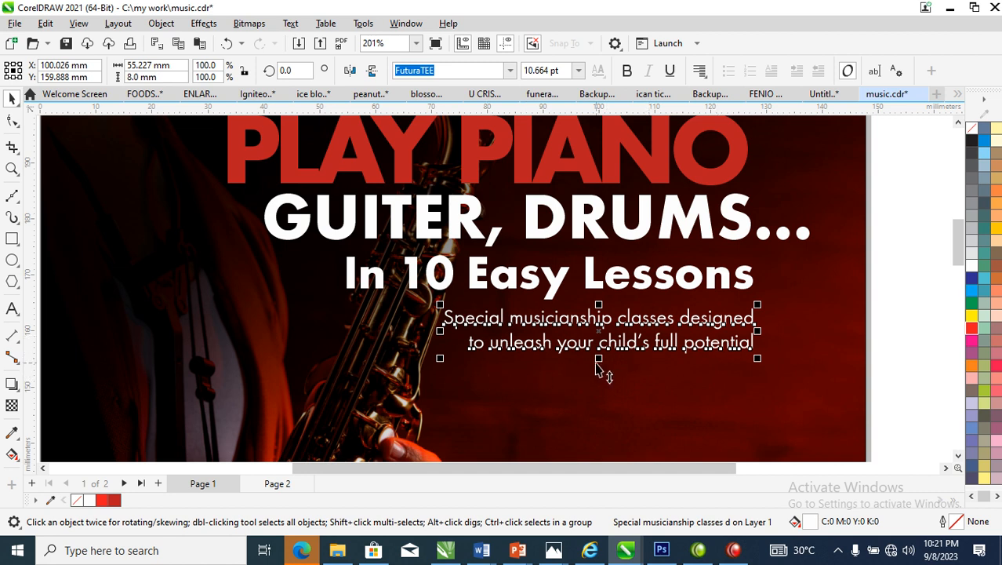
Rebreak the tagline as "Special musicianship / classes designed to unleash / your child's full potential" and move it lower beneath the headings
double_click(619, 320)
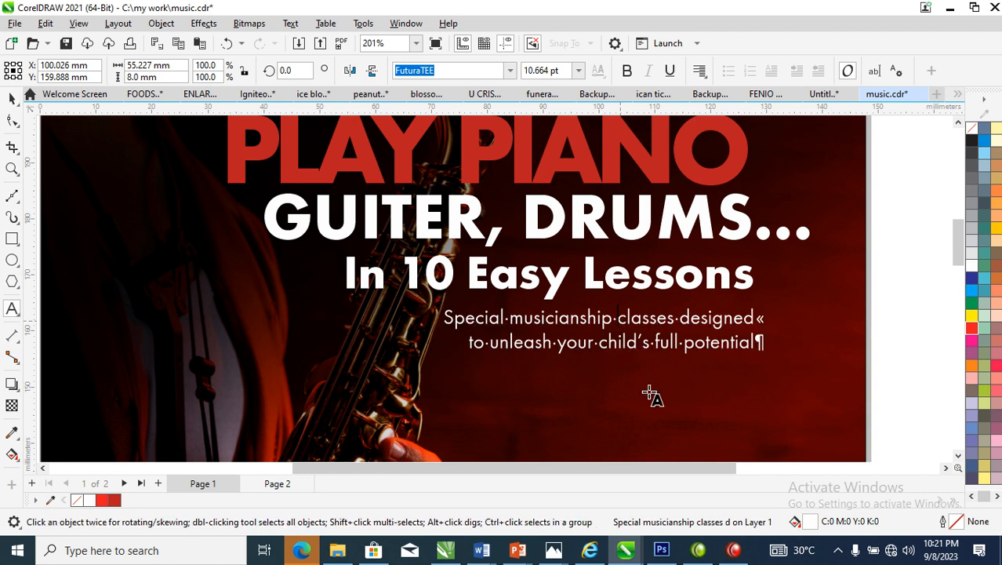
key(shift+Return)
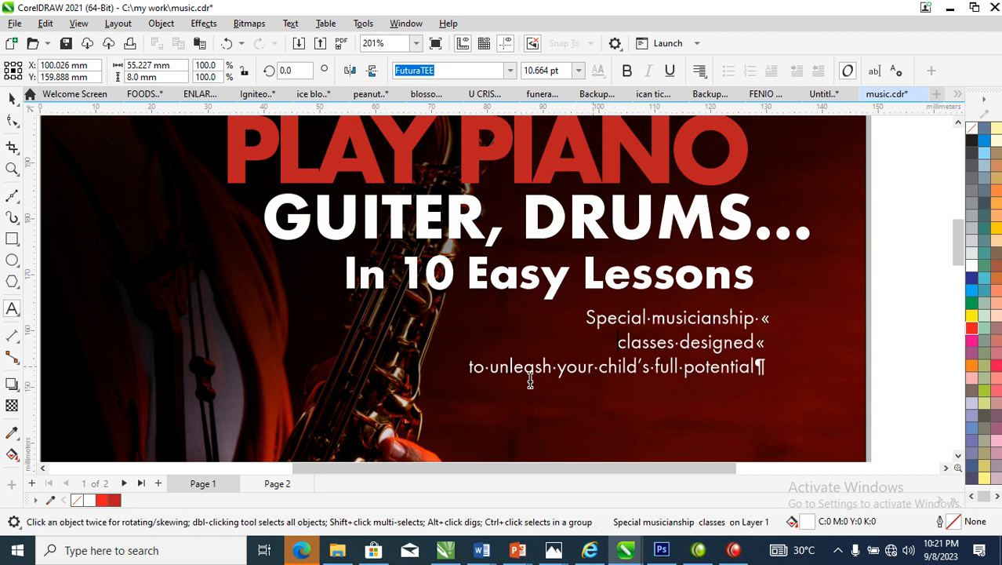
click(469, 366)
key(BackSpace)
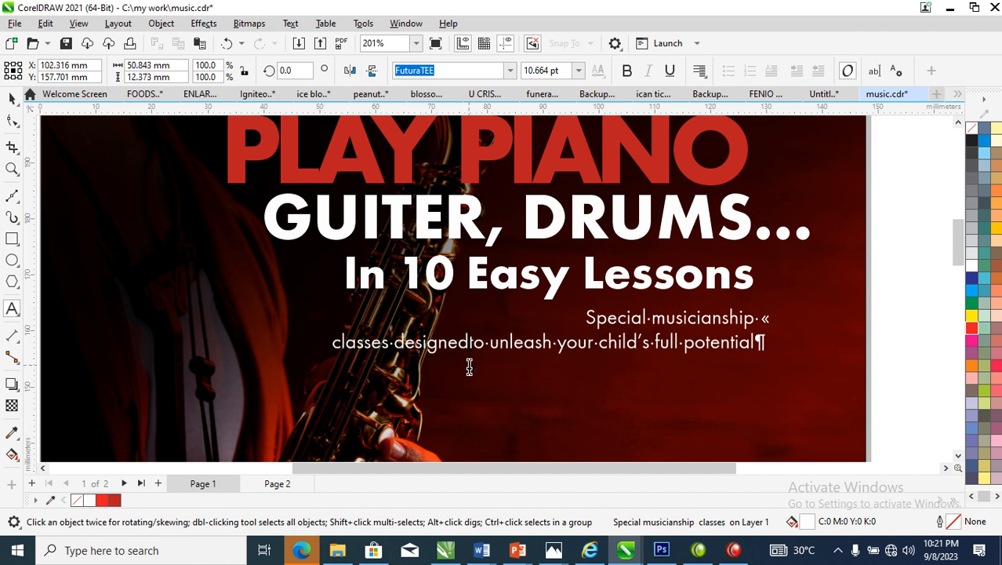
click(559, 345)
key(shift+Return)
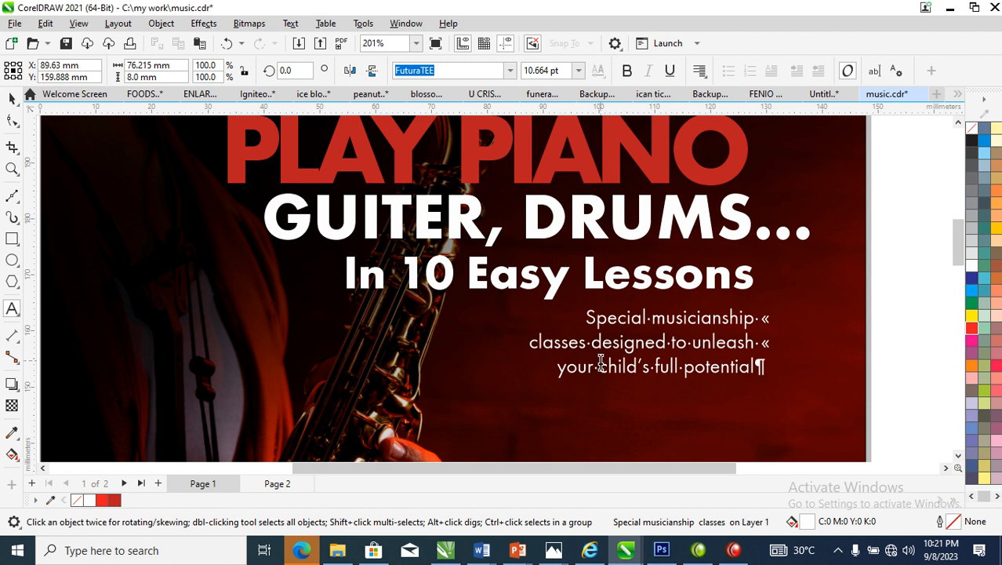
key(ctrl+space)
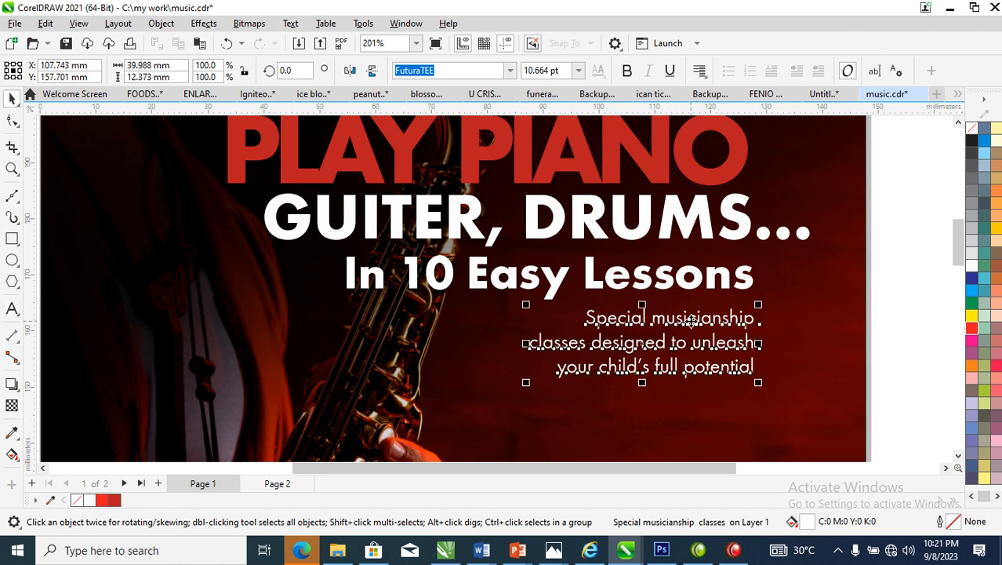
drag(691, 322, 687, 358)
scroll(688, 358, down, 5)
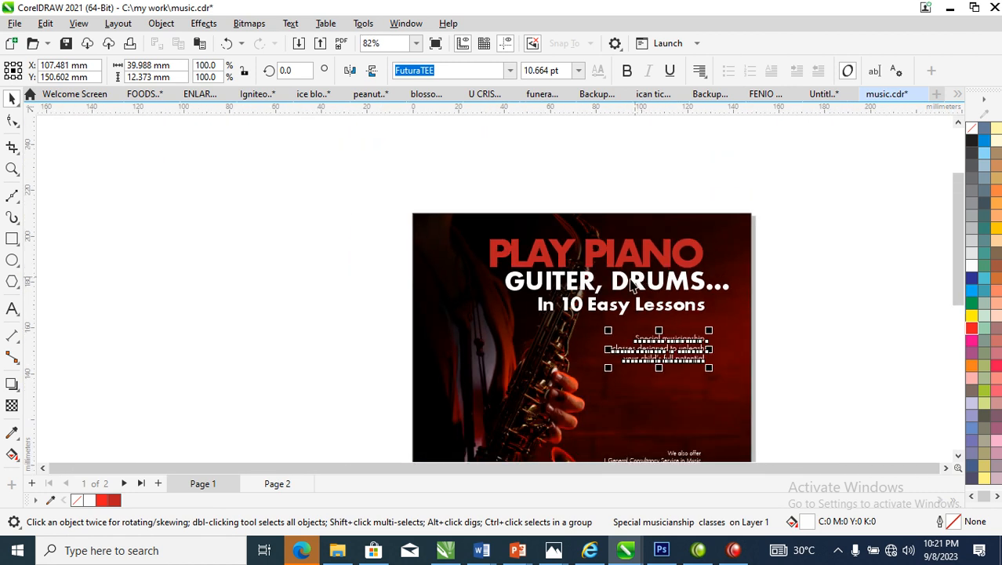
Draw a closed straight-sided triangle about 91 × 52 mm around the tagline, starting at the page's right edge with one corner on the saxophone
key(z)
drag(353, 214, 806, 432)
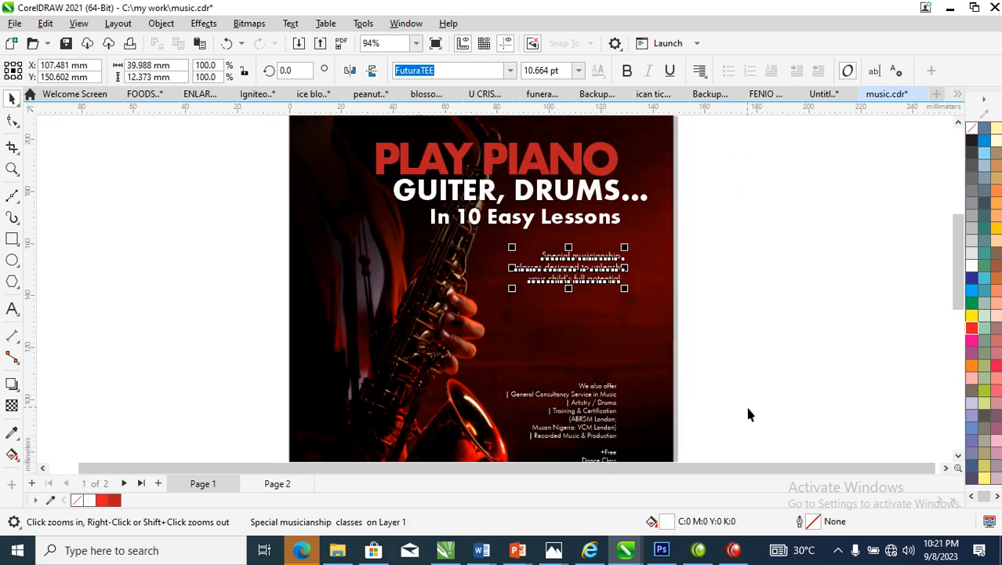
drag(778, 190, 321, 343)
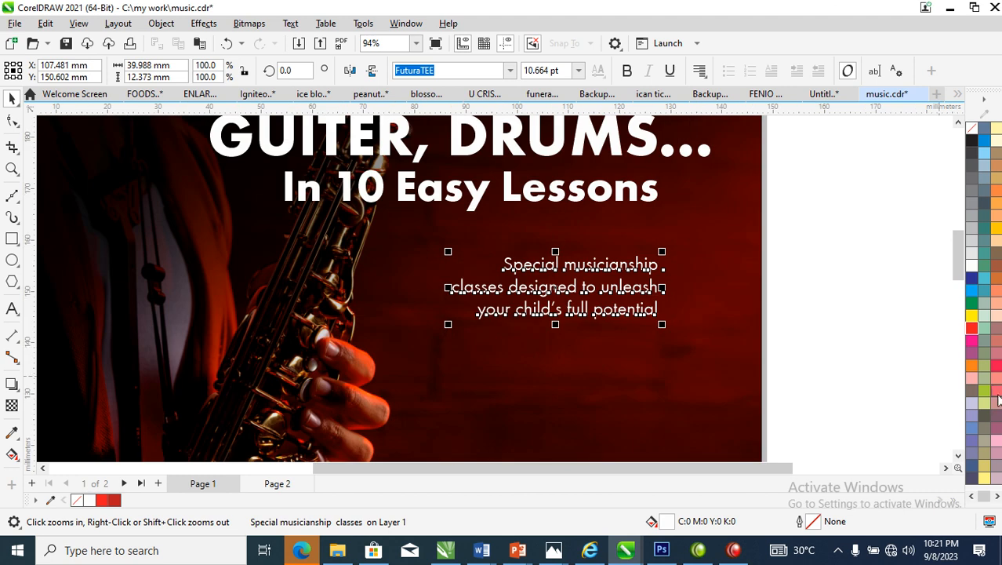
click(12, 196)
click(770, 165)
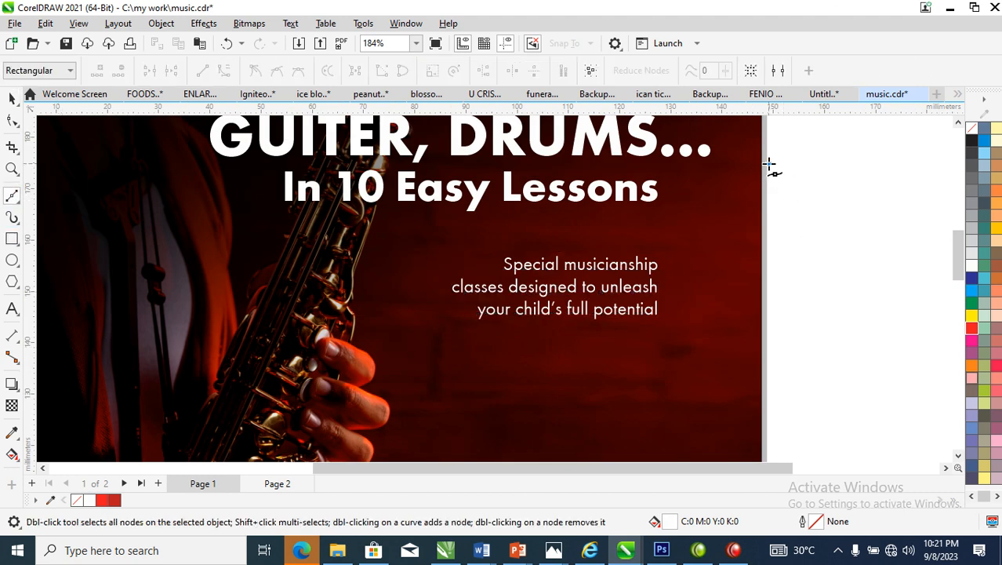
click(335, 284)
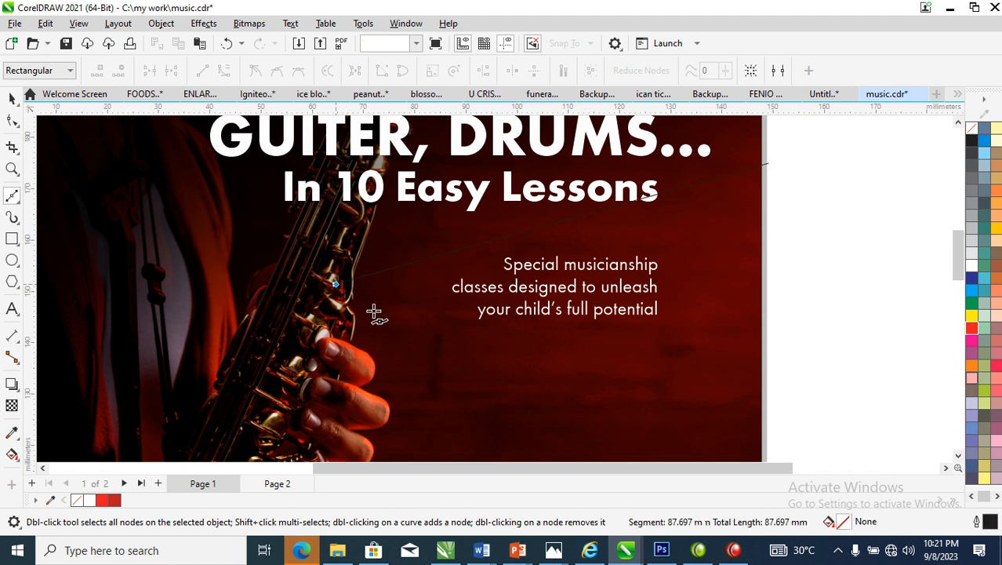
click(800, 432)
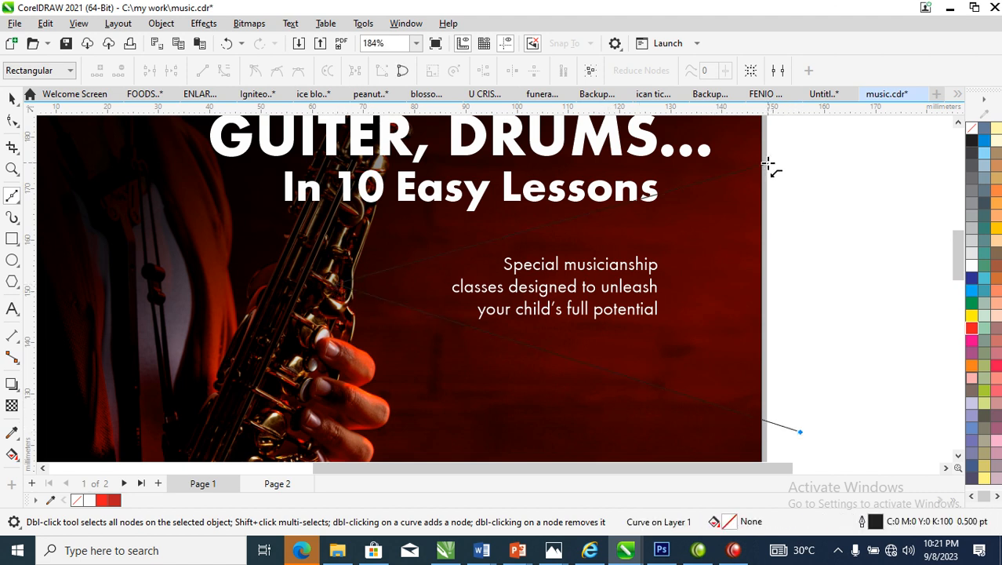
click(768, 165)
key(space)
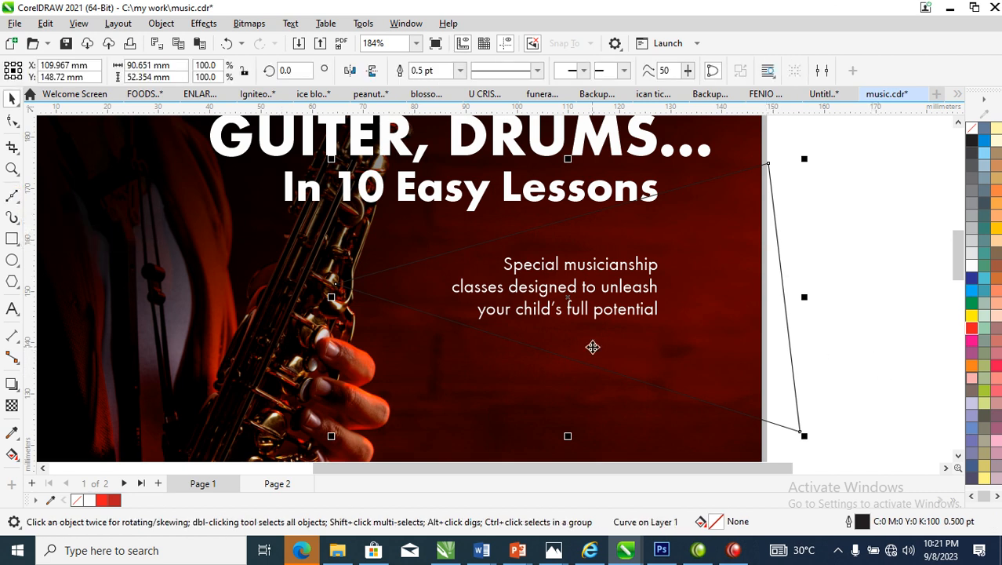
Set the triangle's outline colour to the document's bright red
scroll(591, 349, down, 1)
scroll(591, 349, down, 1)
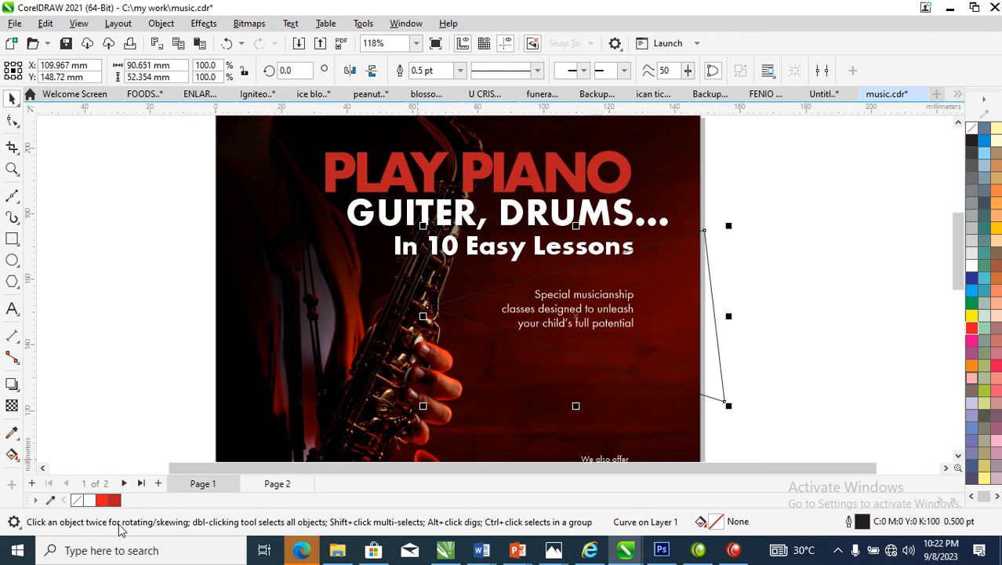
right_click(110, 500)
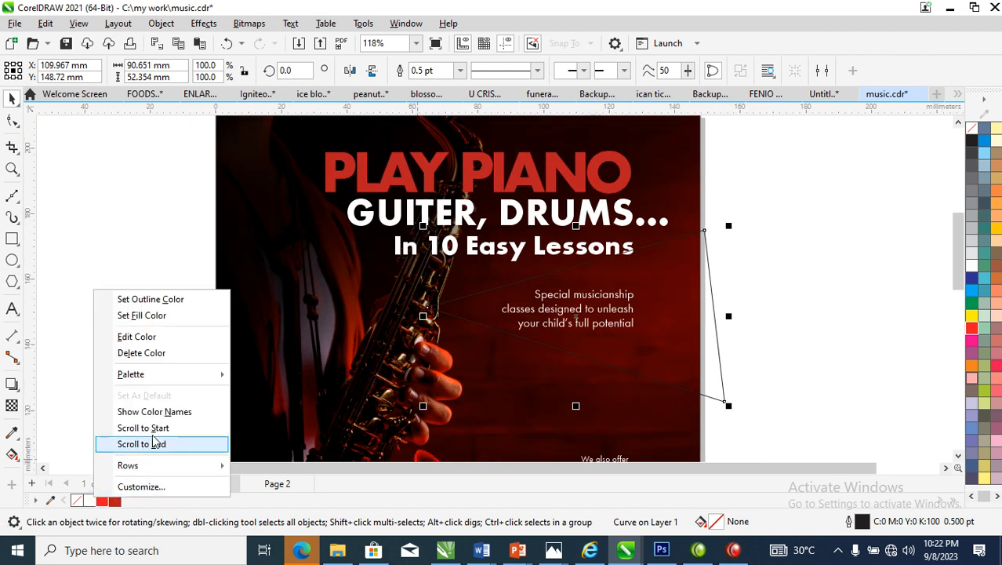
click(151, 299)
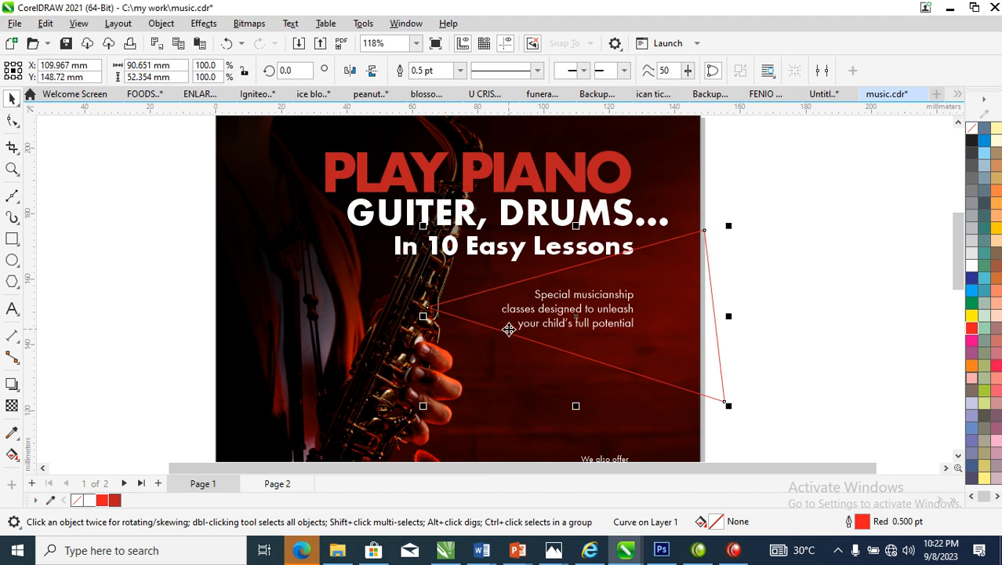
Thicken the red triangle's outline to 4 pt while it overlaps the flyer
key(F12)
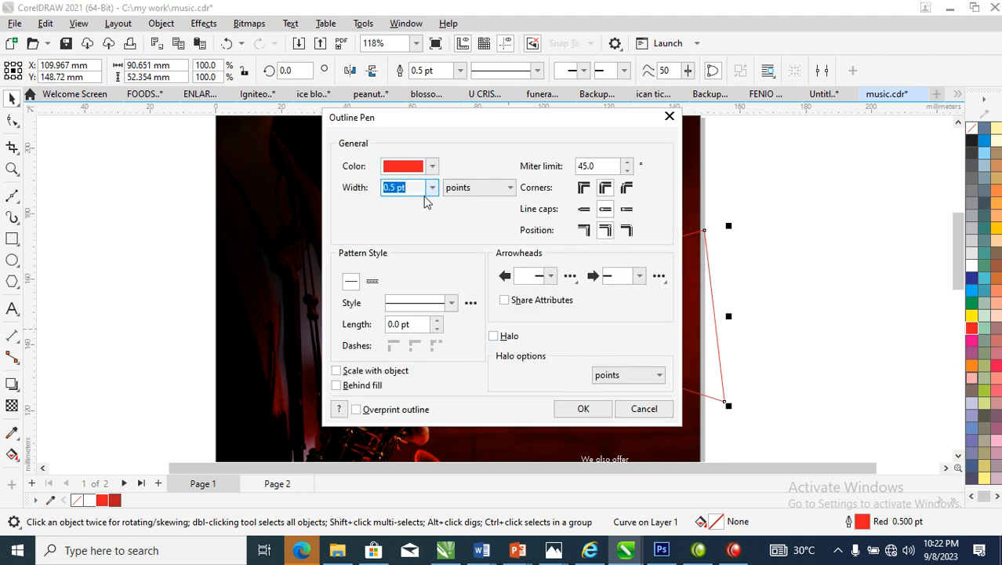
text(4)
key(Return)
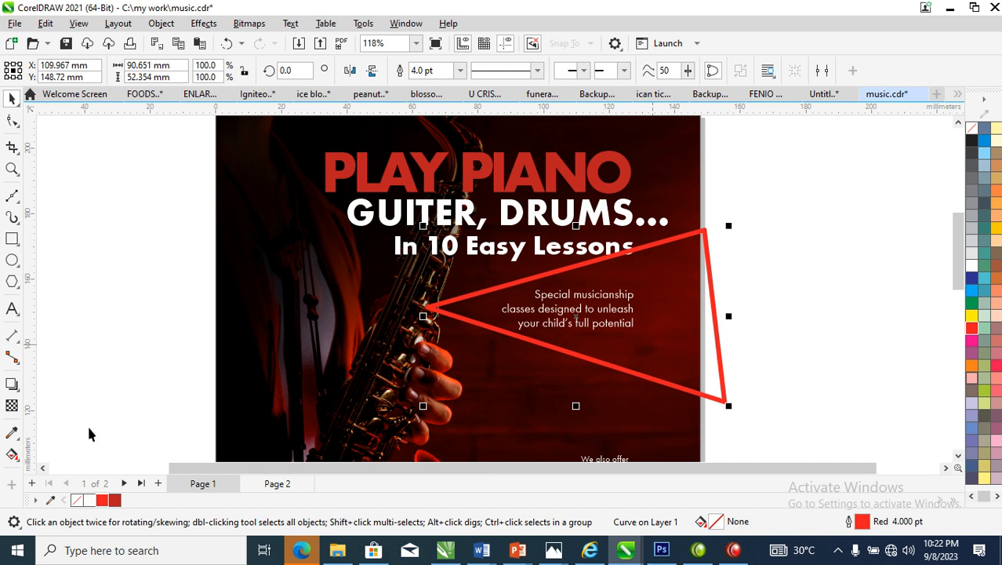
Apply a magenta drop shadow to the triangle with opacity 90 and feathering 80, and try adjusting its strength
click(11, 384)
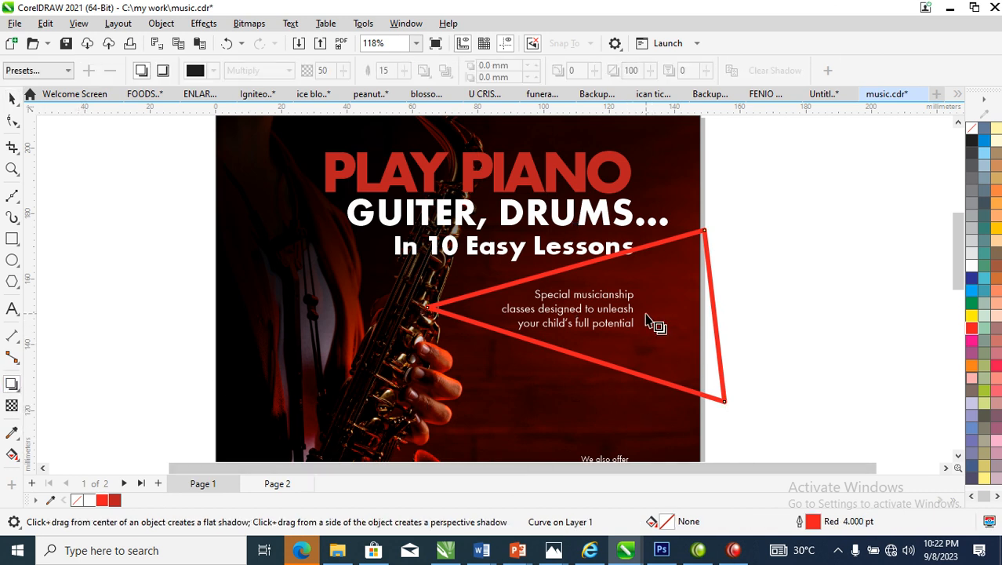
drag(653, 325, 649, 388)
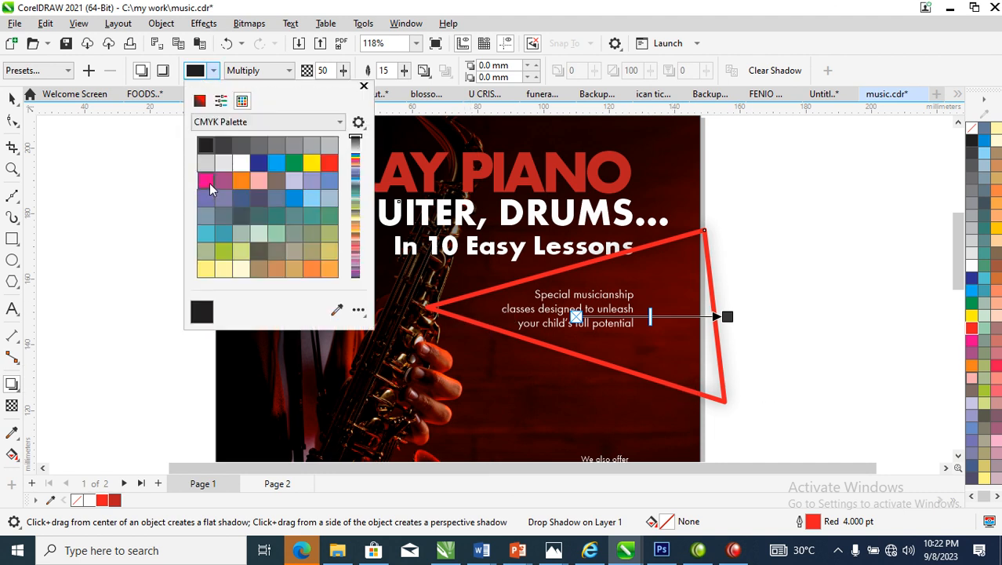
click(208, 181)
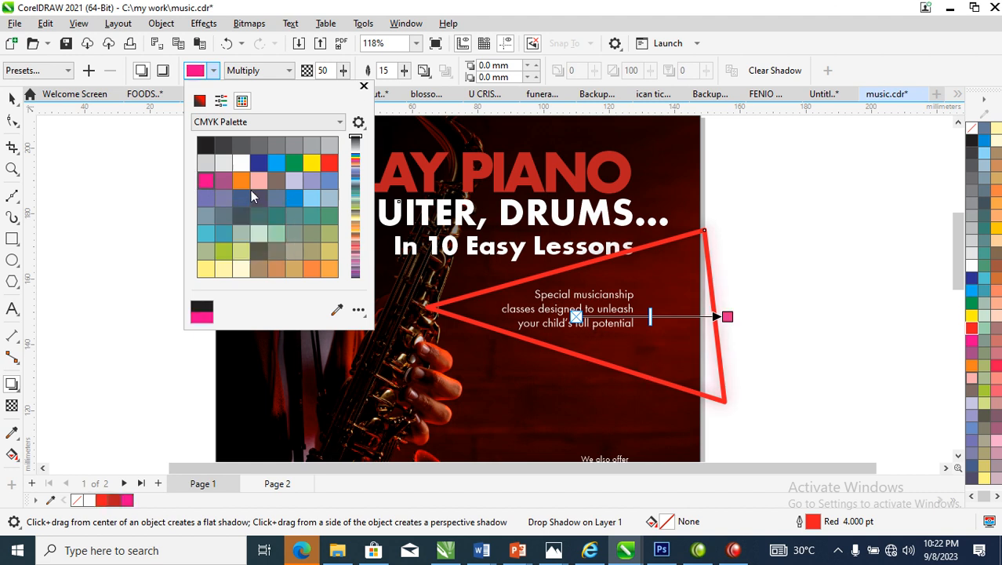
click(405, 118)
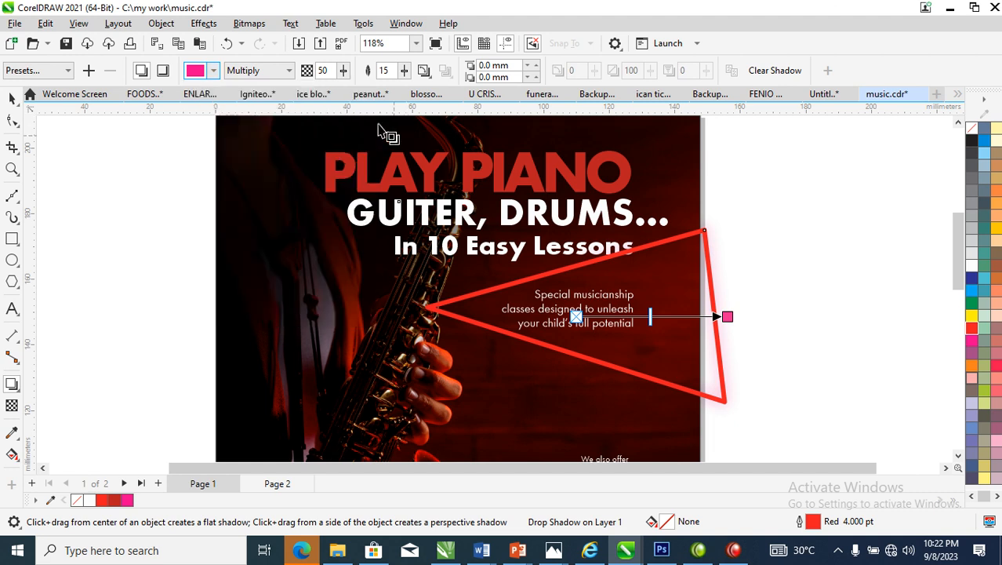
double_click(331, 71)
text(9)
key(Return)
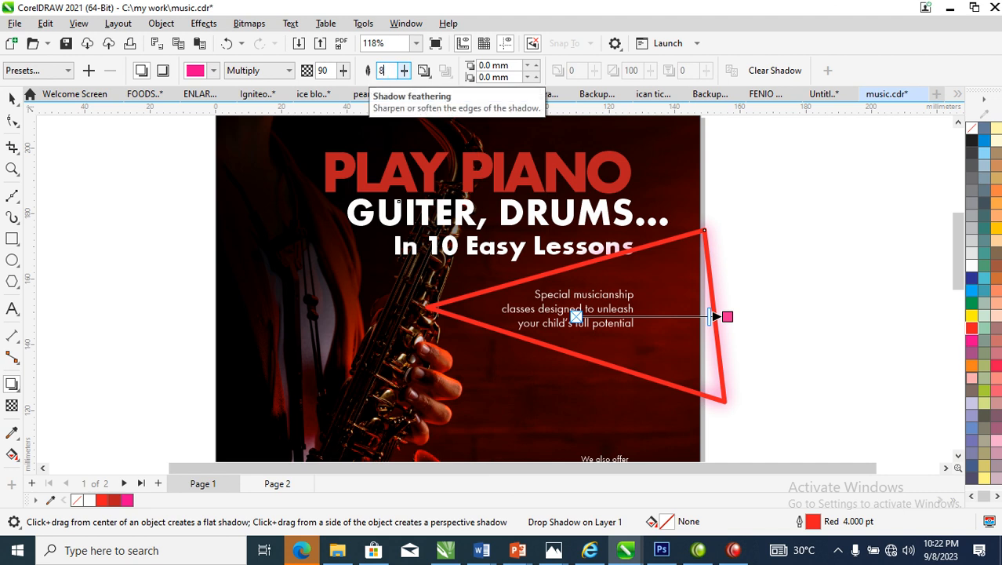
key(Return)
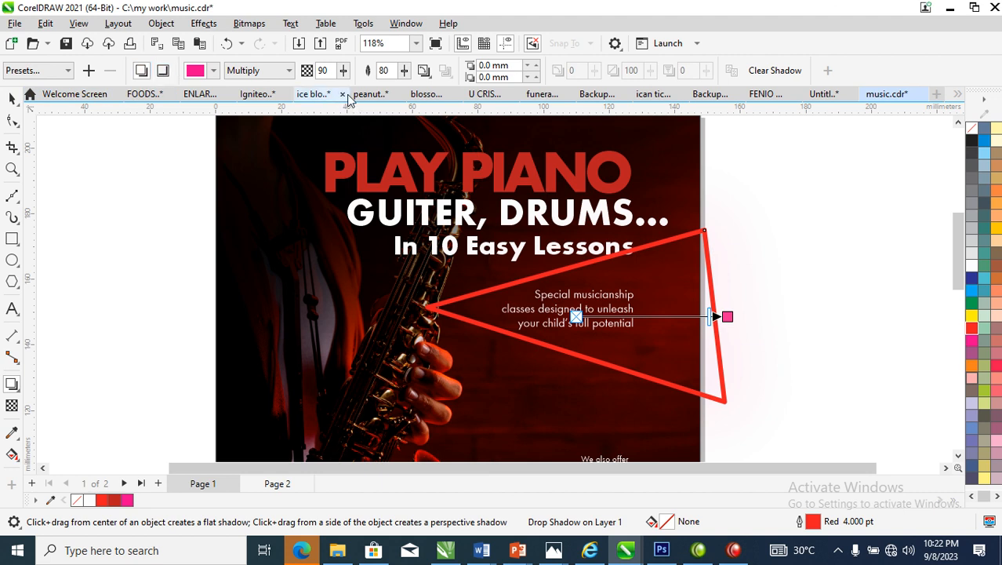
drag(710, 316, 661, 308)
Undo the triangle's drop shadow and the 4 pt outline width
key(ctrl+z)
key(ctrl+z)
key(ctrl+z)
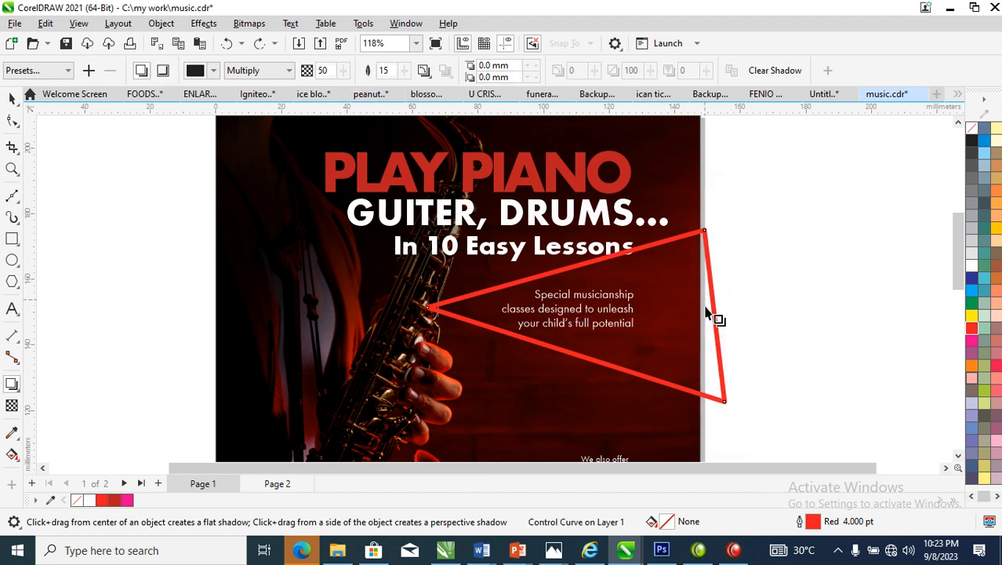
Move the thin red triangle off the page onto the empty workspace left of the flyer
key(space)
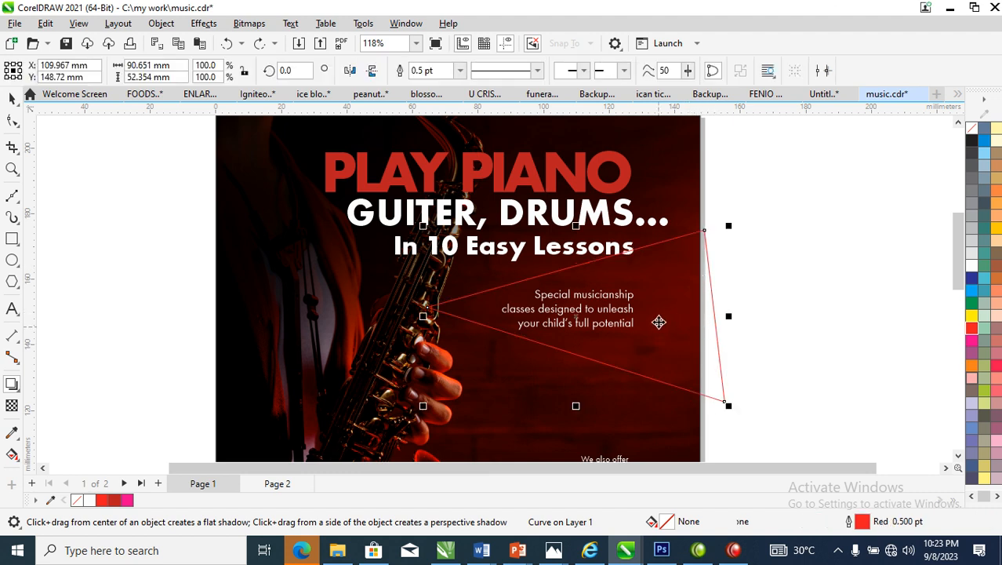
scroll(675, 292, down, 2)
drag(688, 296, 249, 274)
drag(164, 289, 362, 396)
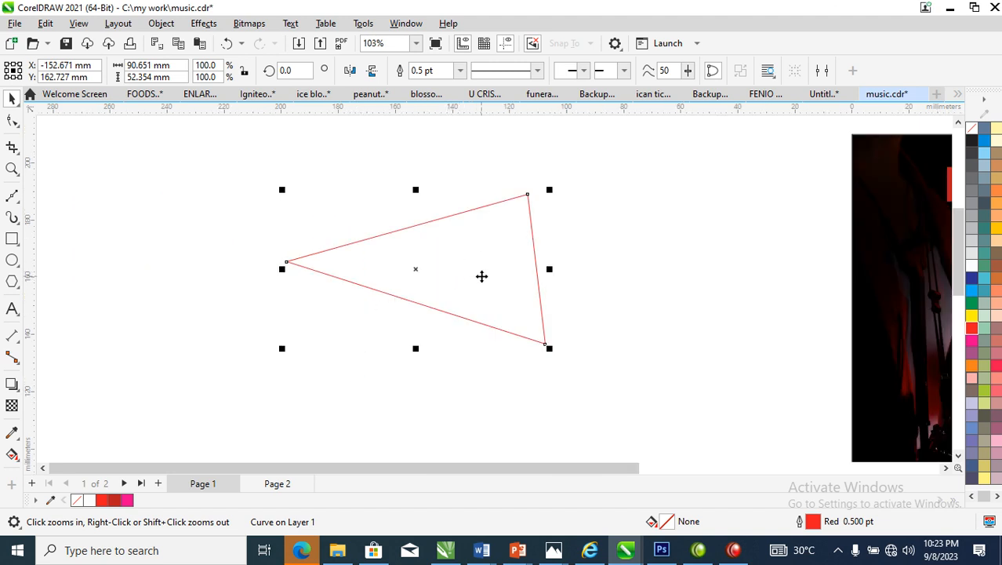
Set the off-page triangle's outline width to 4 pt
key(F12)
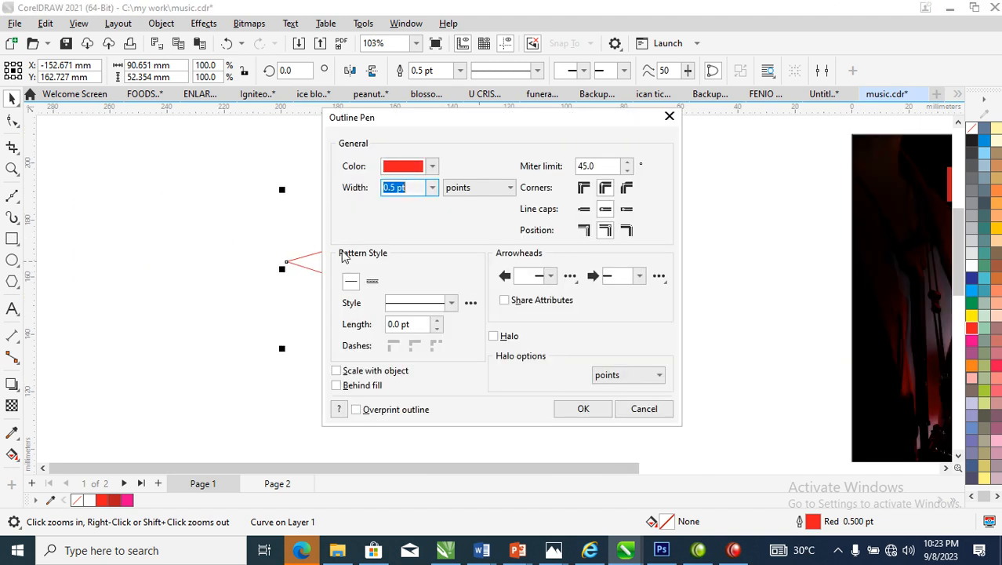
text(4)
key(Return)
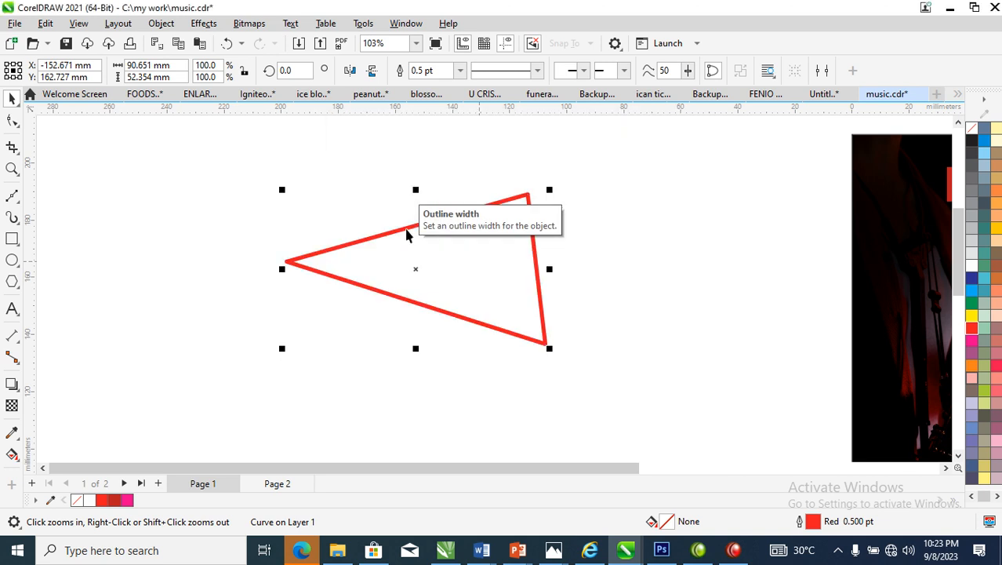
Add a centred magenta drop shadow with opacity 90 around the off-page triangle as a glow
click(12, 384)
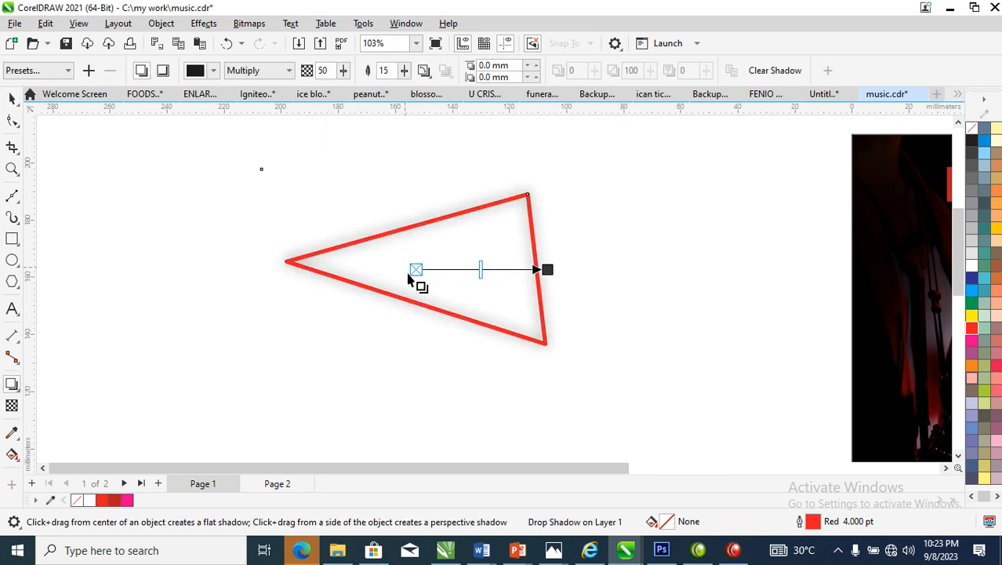
click(213, 71)
click(204, 181)
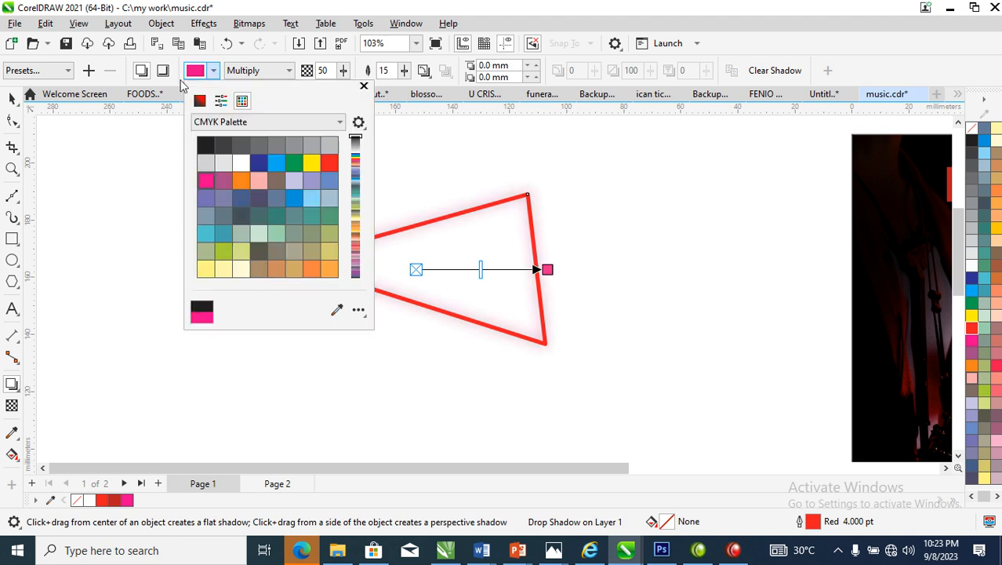
click(332, 72)
double_click(324, 70)
text(9)
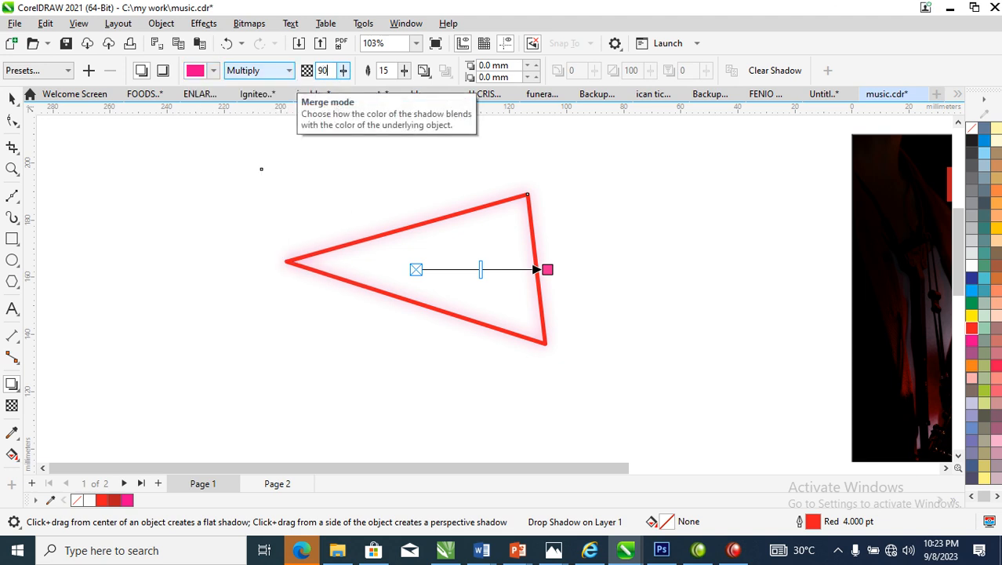
key(Return)
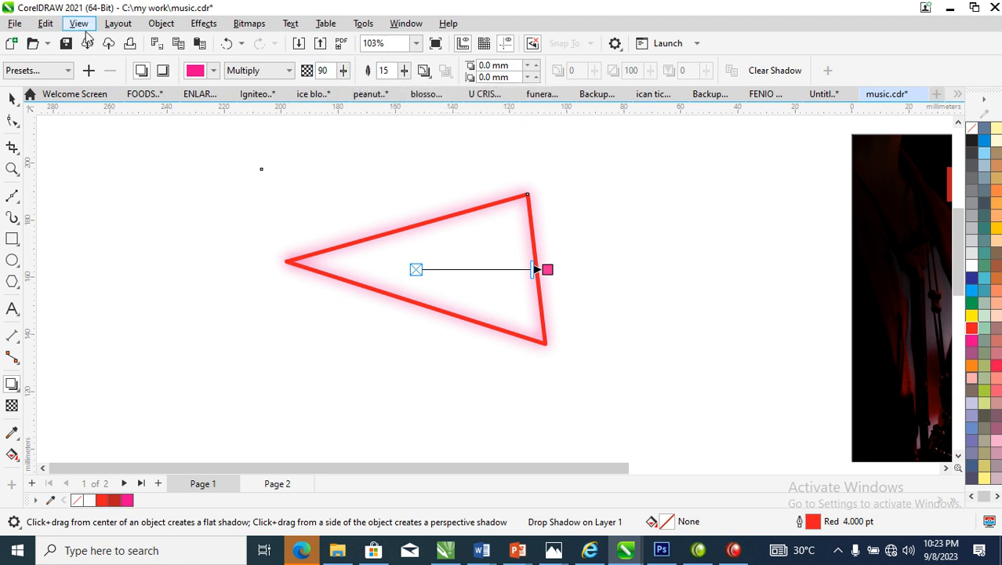
Break the drop shadow apart from the triangle and deselect both
click(161, 23)
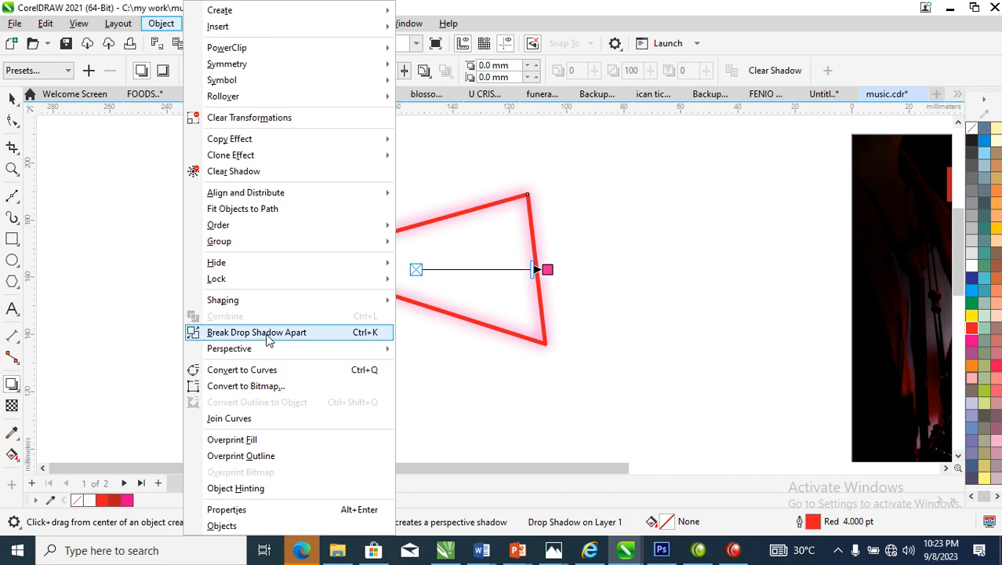
click(269, 332)
key(space)
click(203, 185)
Convert the separated magenta shadow to a 300 dpi RGB bitmap with a transparent background
click(541, 223)
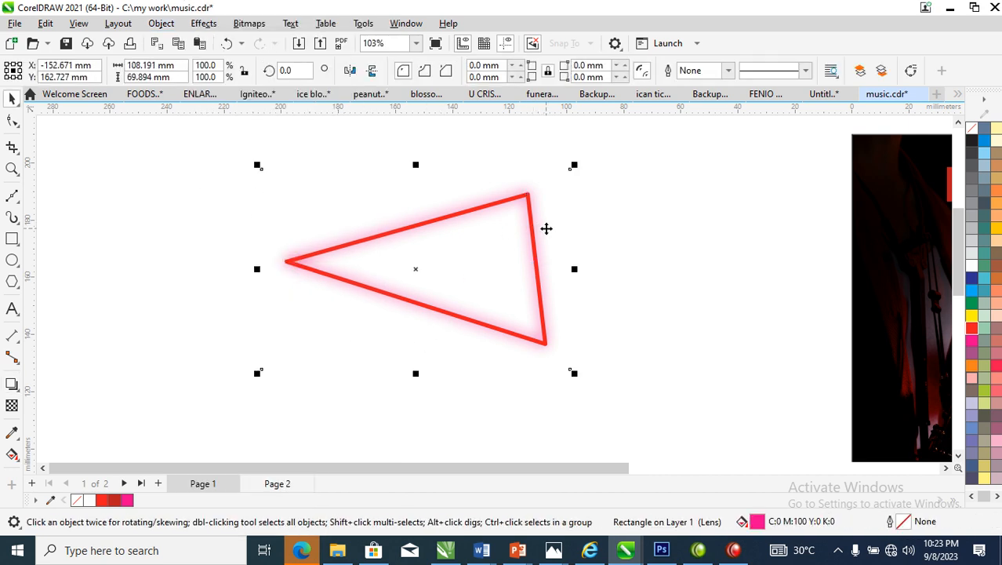
key(alt+b)
key(Return)
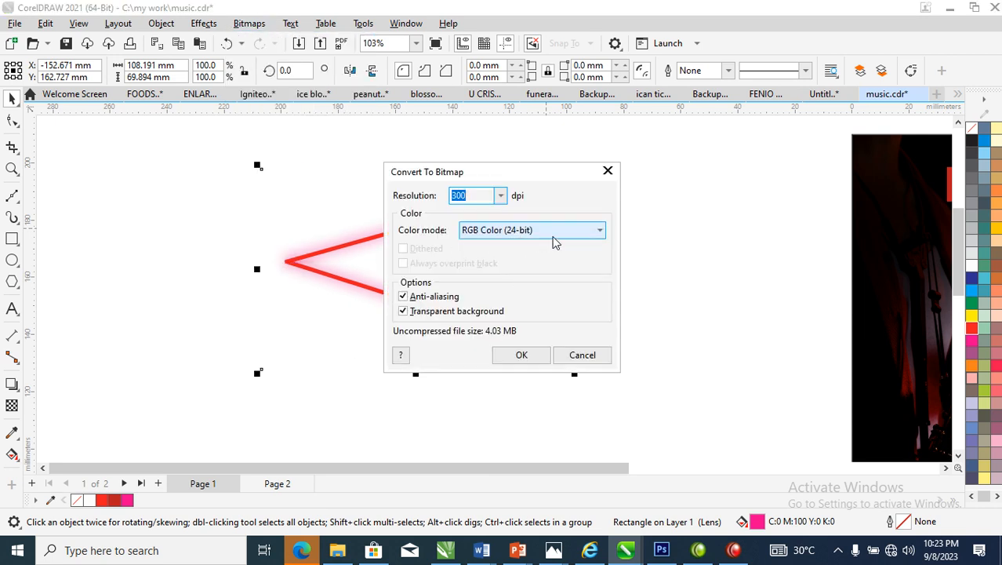
click(524, 355)
Move the triangle and its glow bitmap onto the flyer, between the tagline and the "We also offer" list, overlapping the right page edge
scroll(547, 316, down, 3)
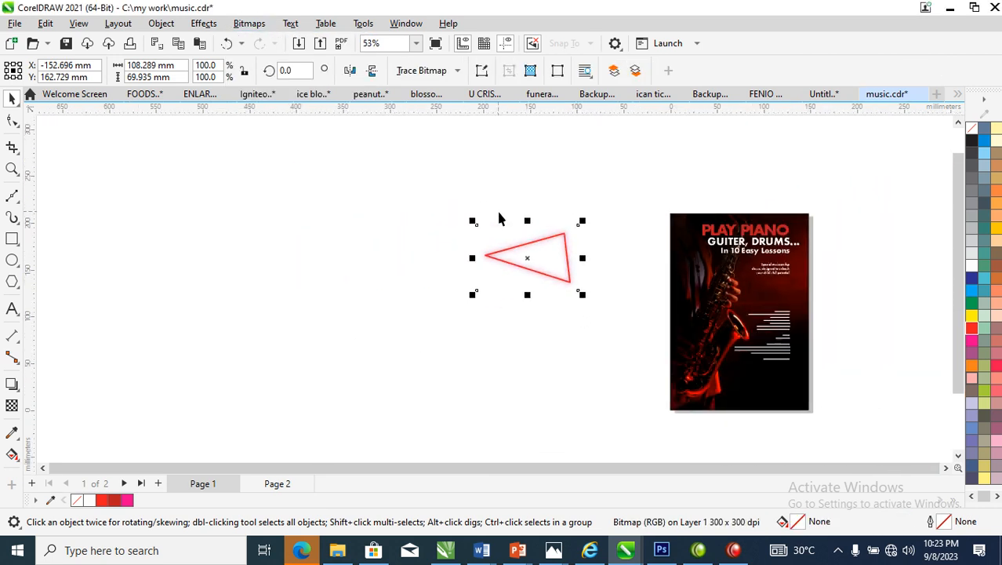
key(ctrl+z)
drag(564, 271, 801, 311)
key(z)
drag(682, 239, 862, 335)
click(700, 244)
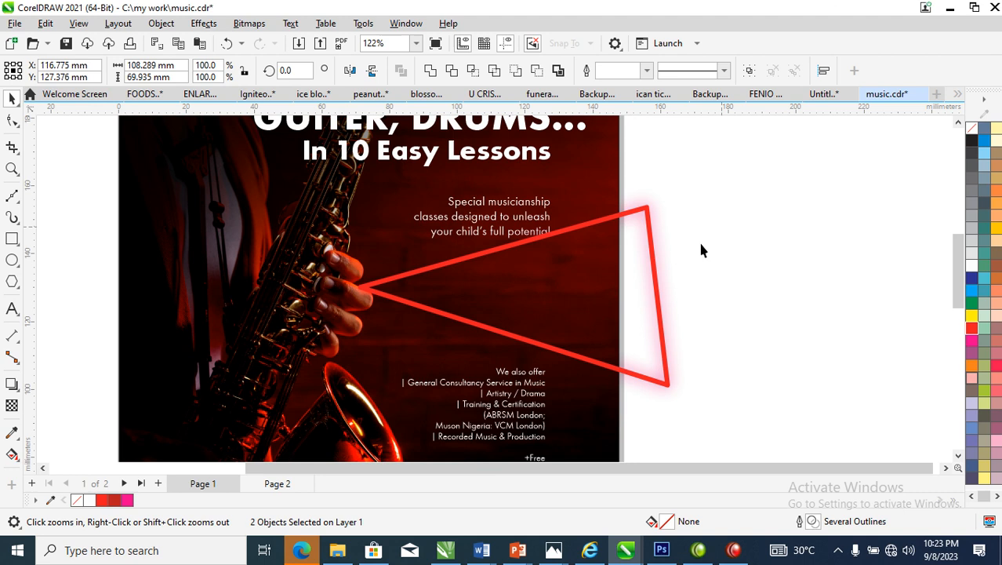
Centre a duplicate of the glow bitmap on the original and merge both into one 300 dpi RGB bitmap
click(664, 260)
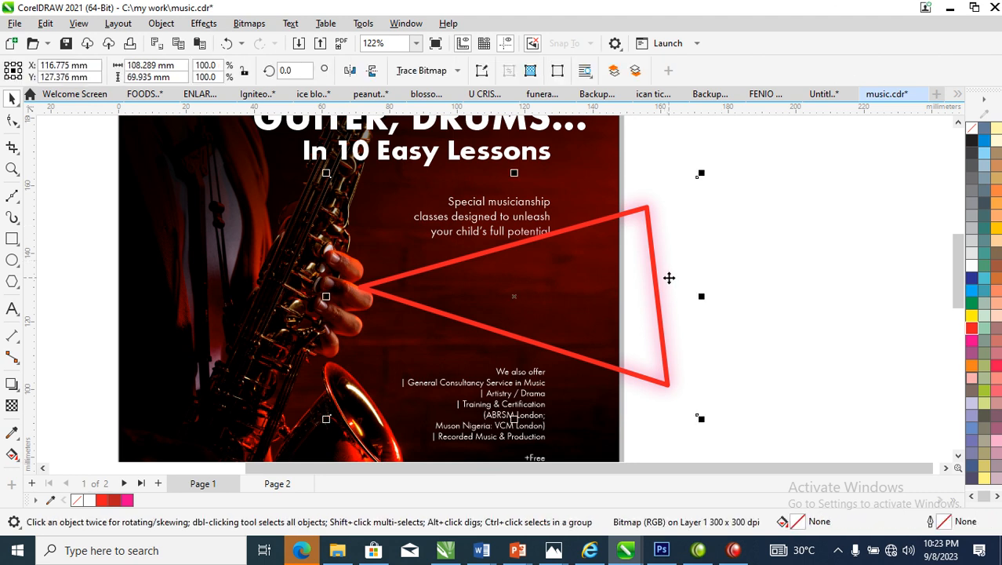
drag(669, 279, 824, 282)
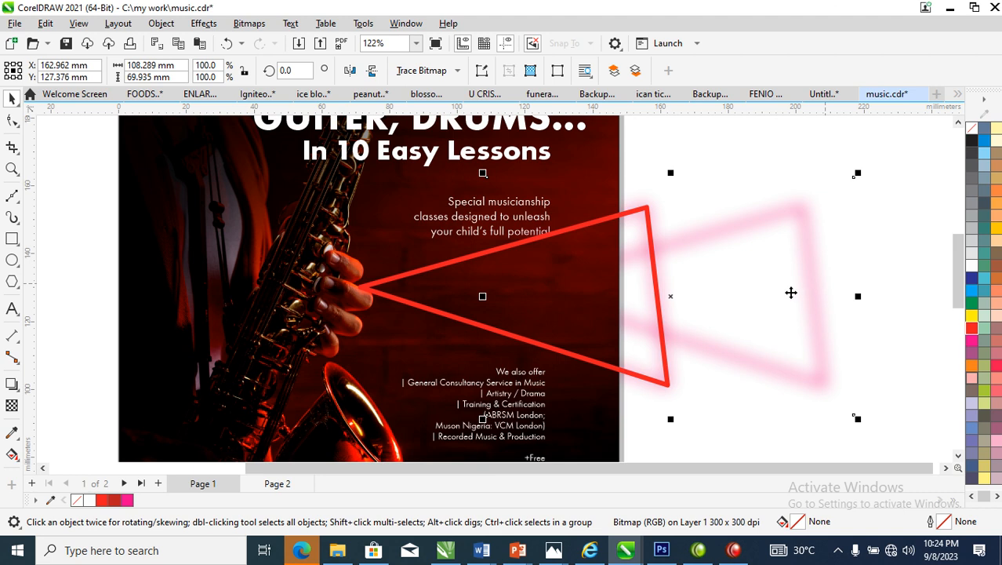
shift+click(659, 218)
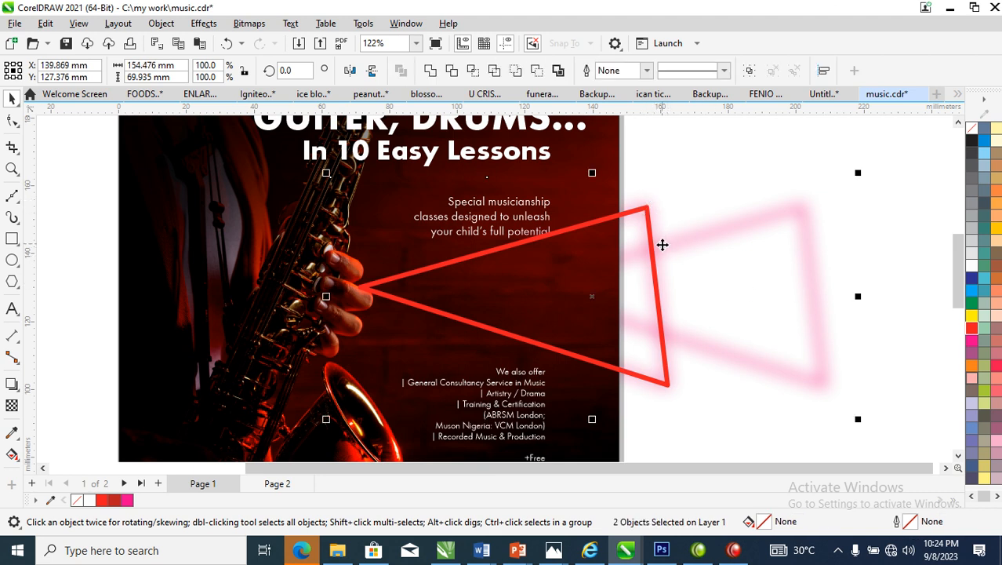
key(c)
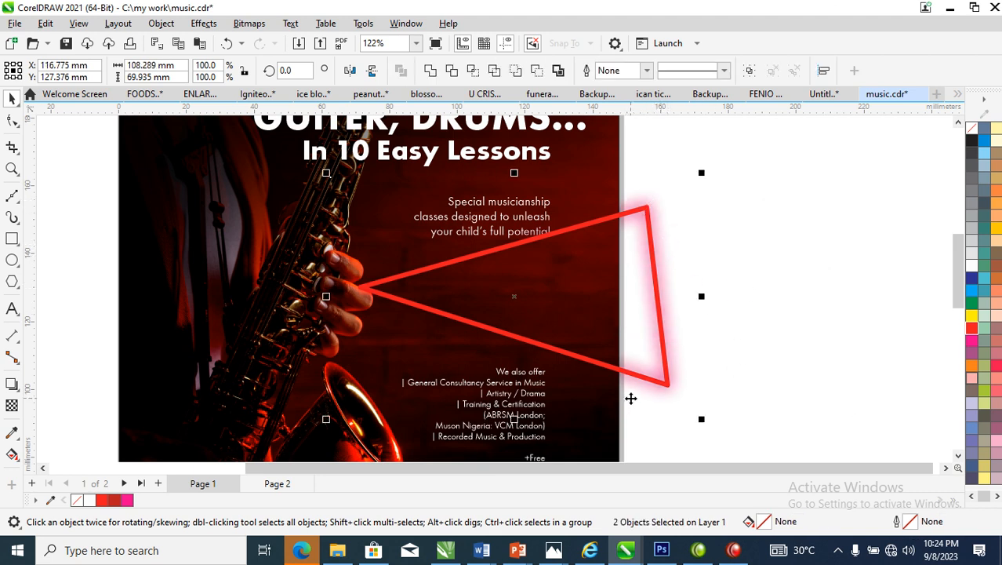
key(alt+b)
key(Return)
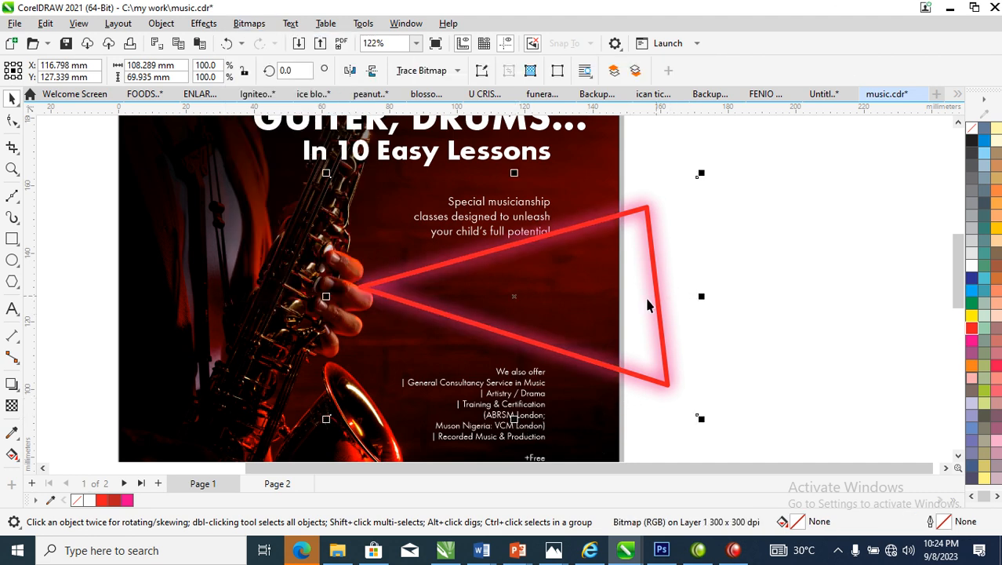
Apply the Screen transparency merge mode to the triangle's glow bitmap and deselect it
click(12, 406)
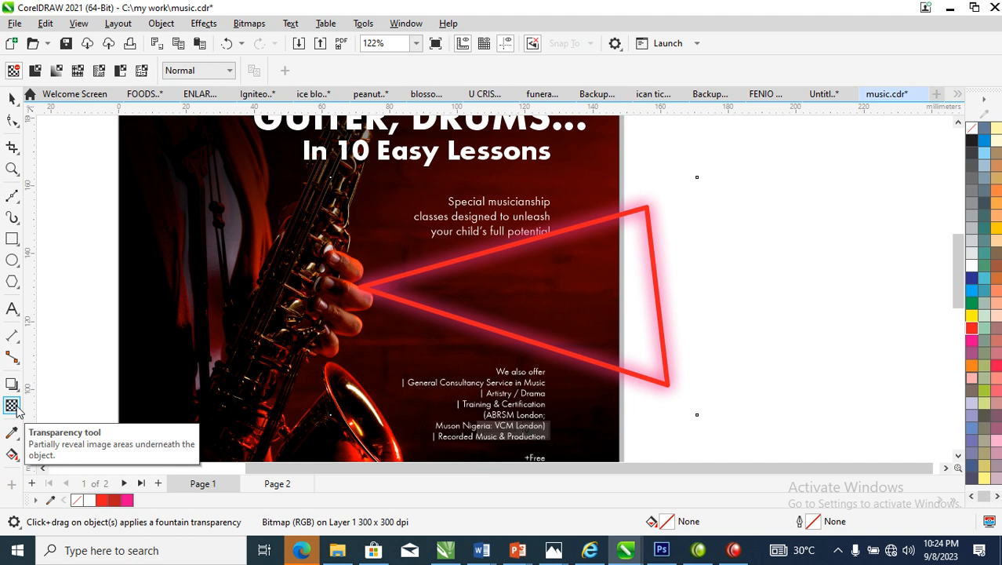
click(229, 71)
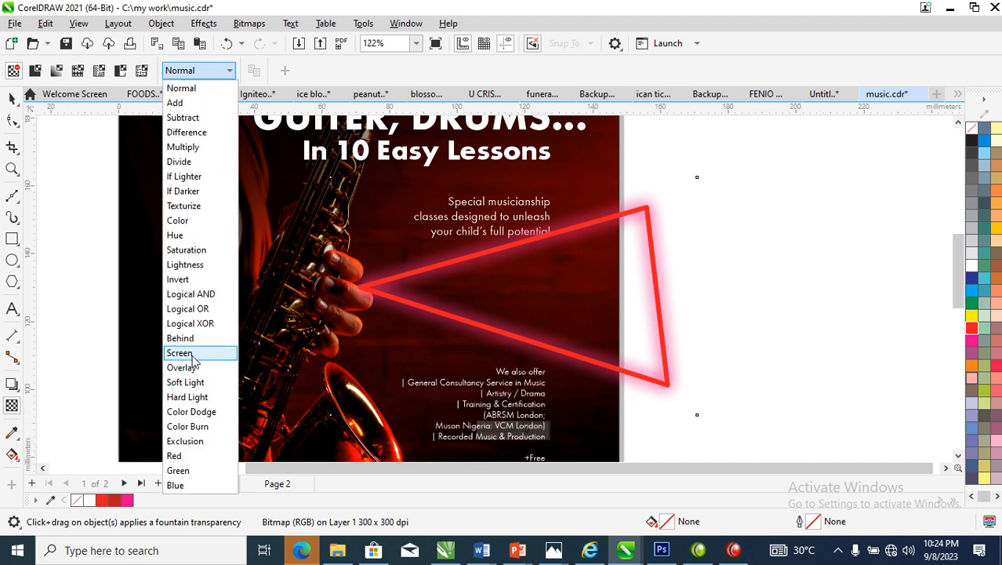
click(180, 353)
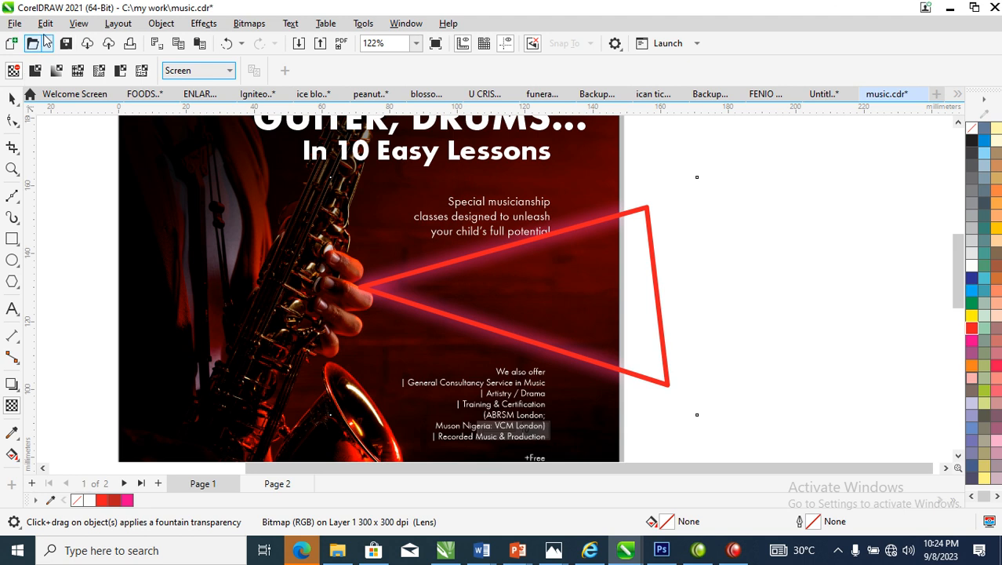
click(10, 97)
click(667, 259)
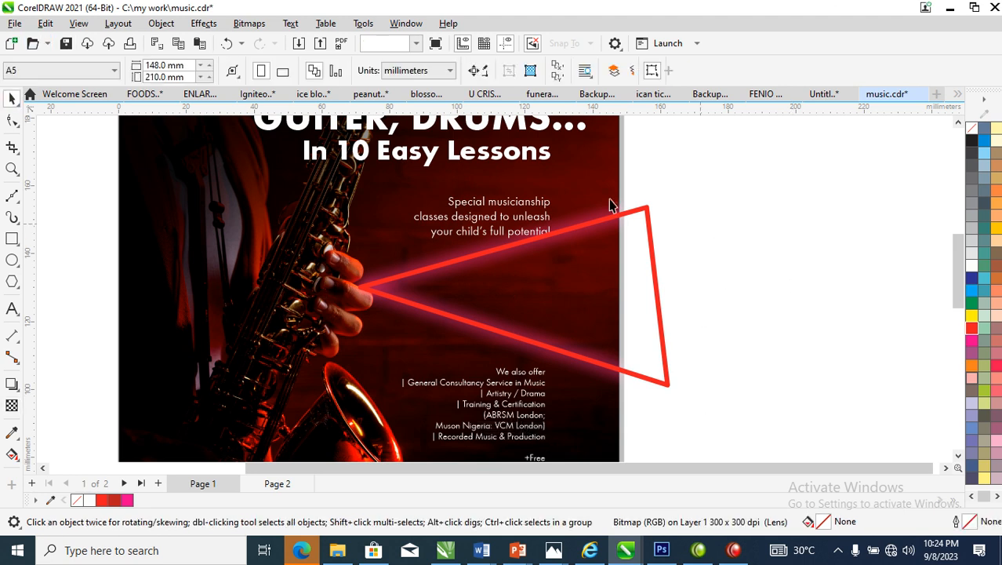
Change the triangle's outline colour to white
click(648, 212)
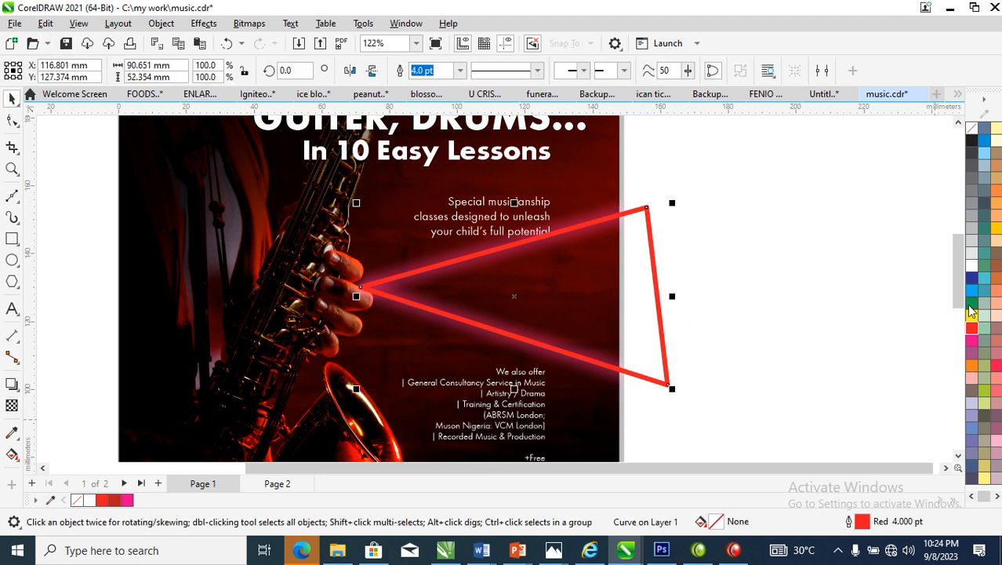
right_click(972, 266)
click(947, 271)
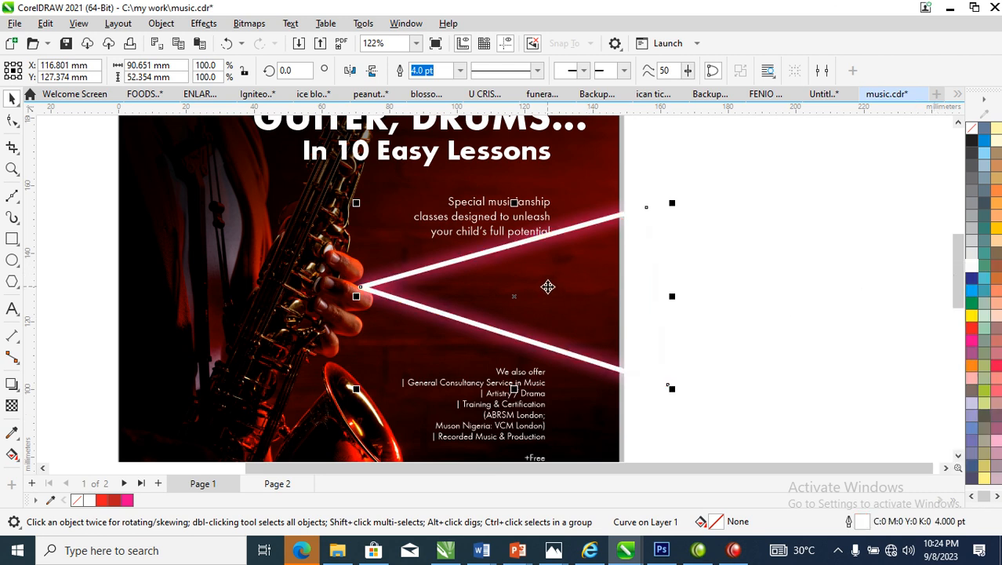
Group the white triangle with its glow bitmap and PowerClip the group inside the saxophone background
scroll(547, 287, down, 3)
key(z)
drag(235, 147, 698, 414)
shift+click(646, 251)
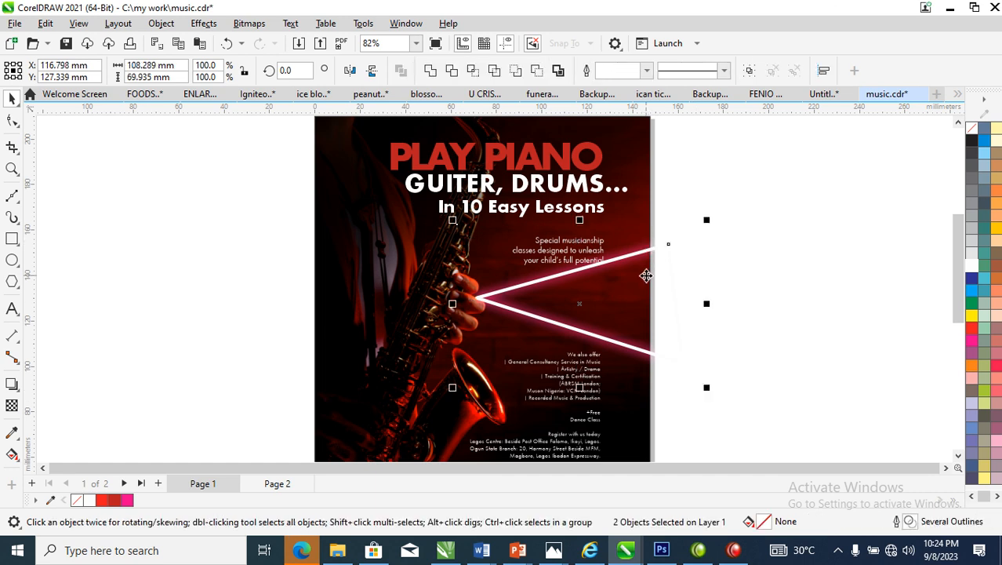
key(ctrl+g)
drag(644, 314, 437, 271)
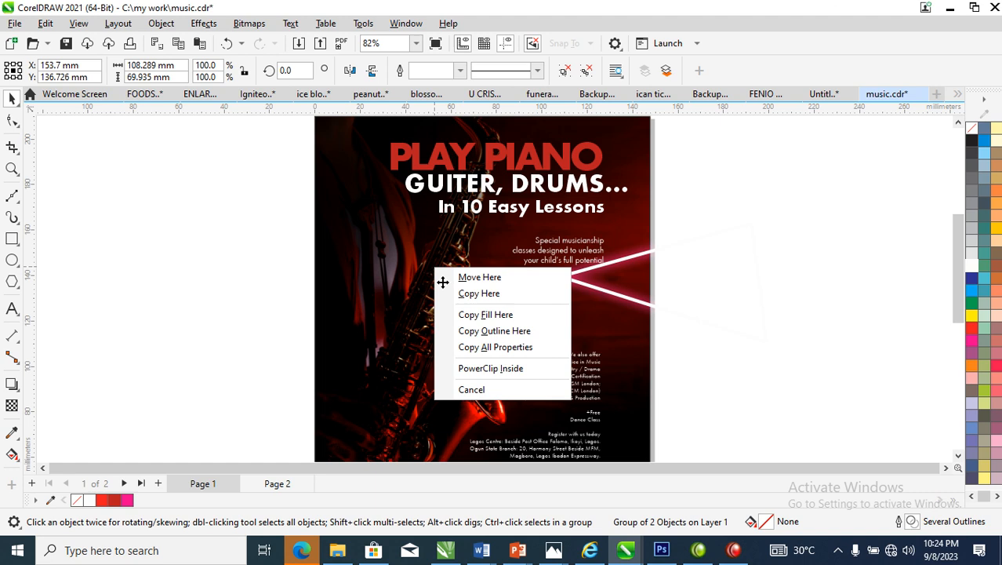
click(508, 369)
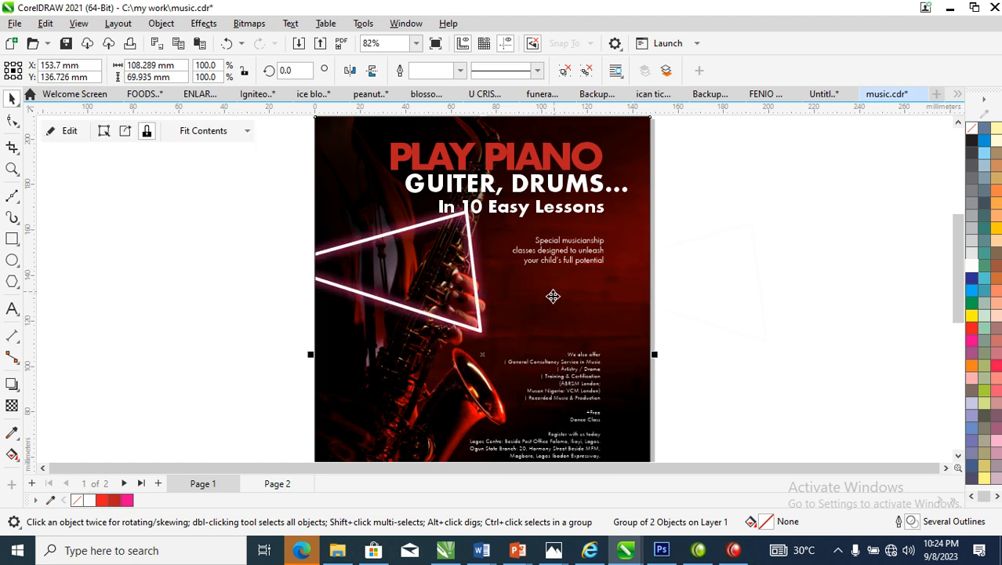
Move the clipped triangle group so it surrounds the "Special musicianship" tagline, with its right side cut off by the page edge
ctrl+click(451, 280)
drag(475, 288, 638, 291)
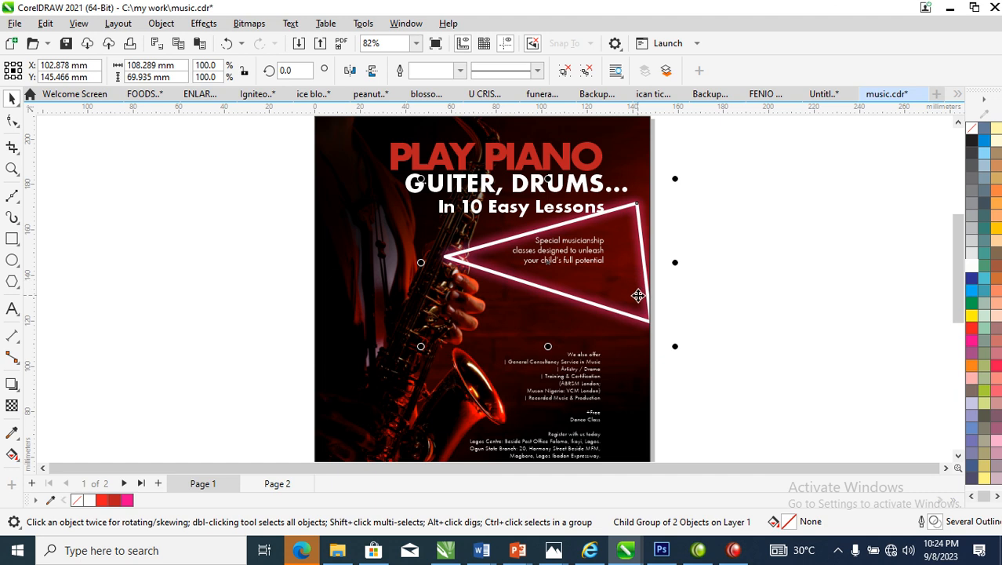
drag(633, 269, 650, 265)
Separate the "We also offer" list through "Recorded Music & Production" from the long text block into its own text object
scroll(727, 280, down, 2)
key(z)
drag(454, 268, 712, 413)
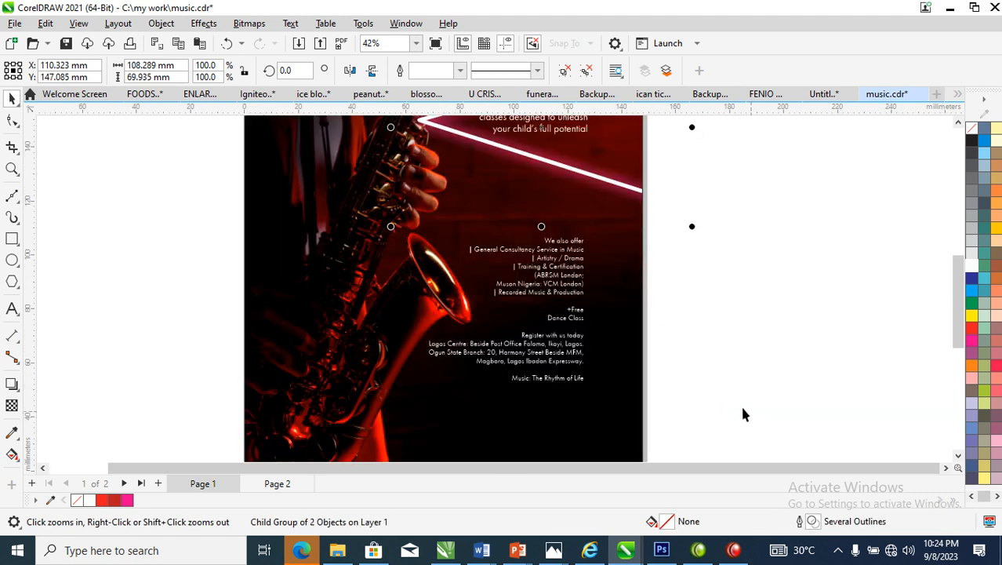
click(573, 248)
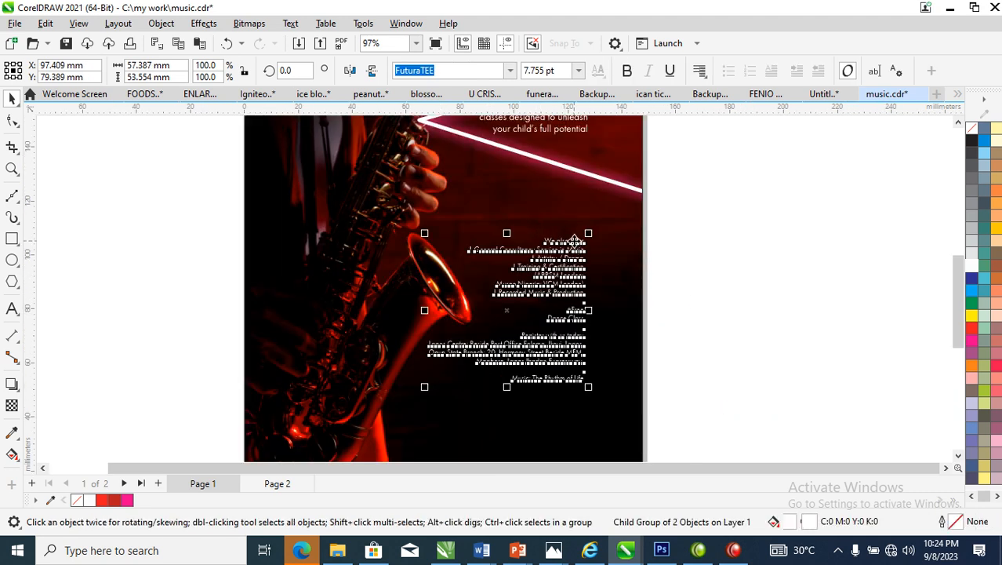
double_click(575, 329)
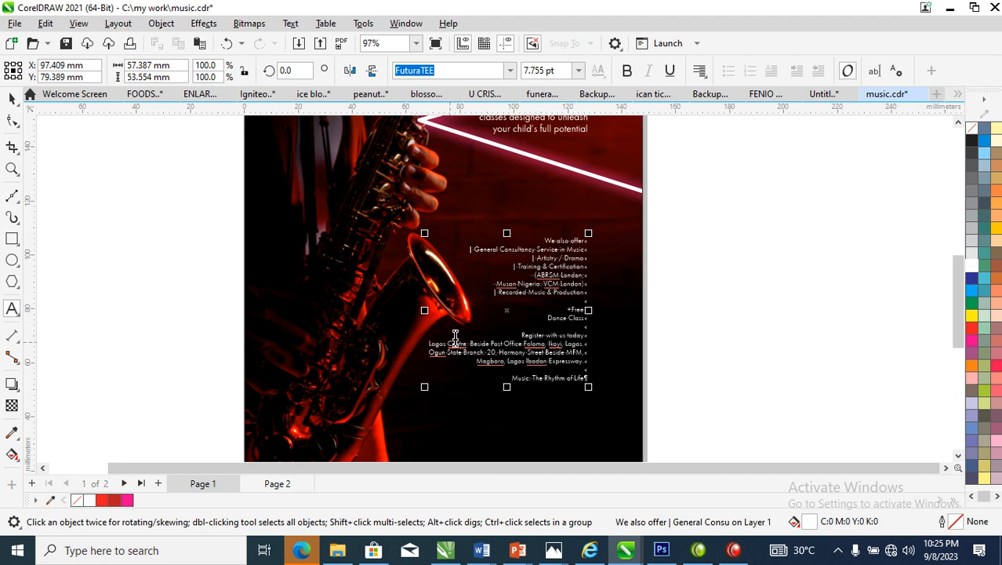
drag(589, 298, 471, 250)
drag(474, 206, 532, 234)
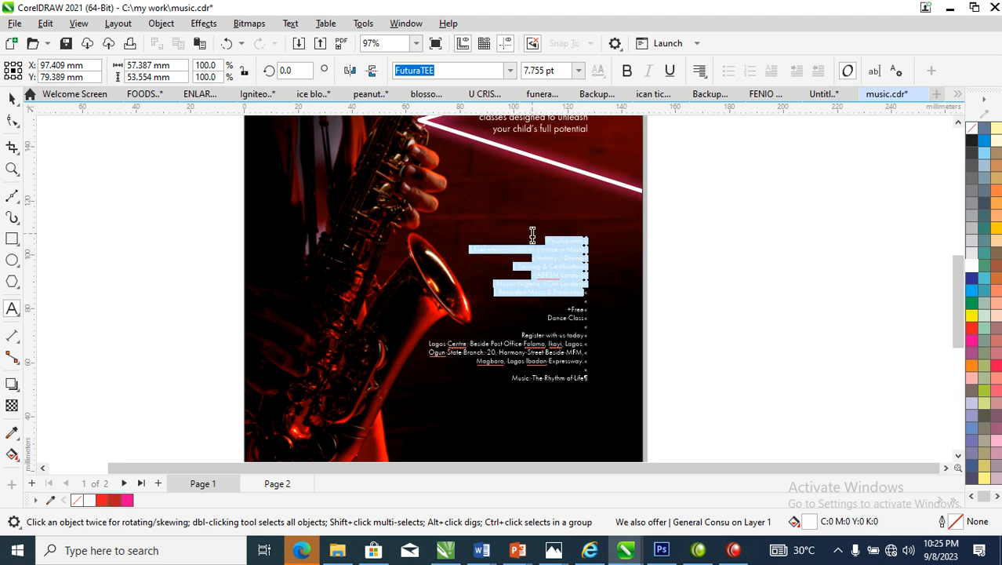
key(Delete)
click(471, 188)
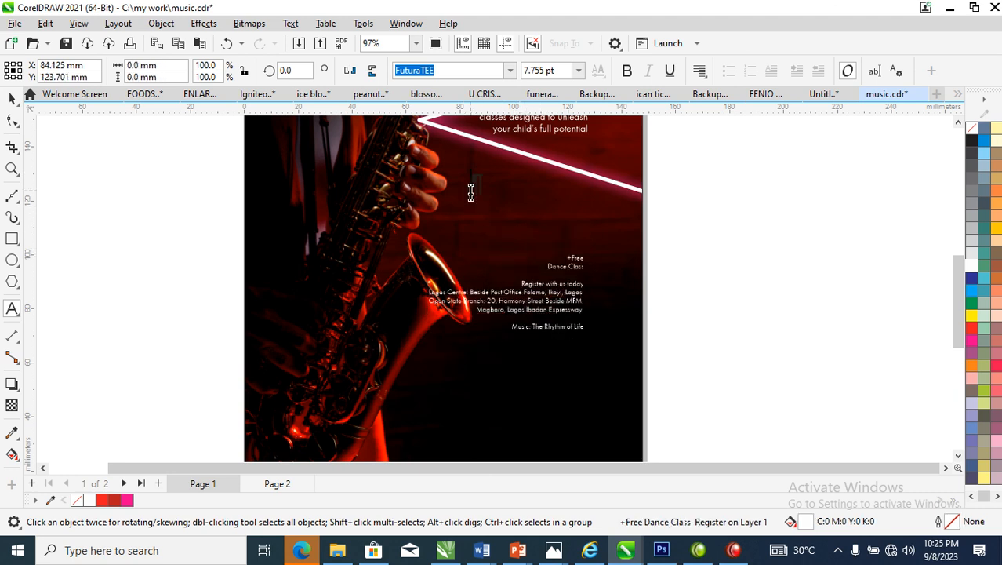
key(ctrl+v)
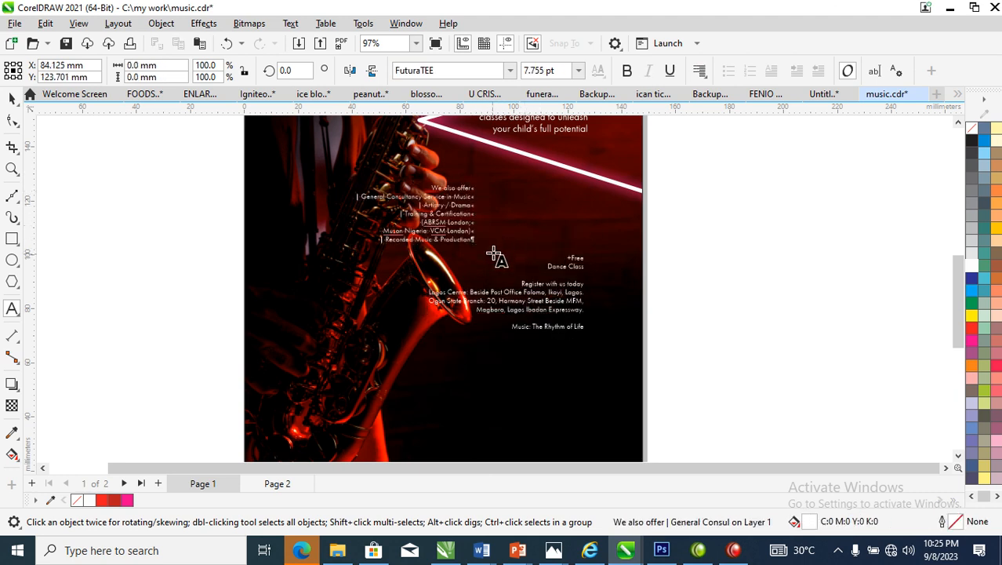
key(ctrl+space)
Move the "+Free Dance Class" block lower and place the "We also offer" list below the triangle, enlarged to about 13.9 pt
drag(578, 271, 563, 395)
drag(463, 211, 575, 248)
key(ctrl+z)
drag(468, 204, 569, 209)
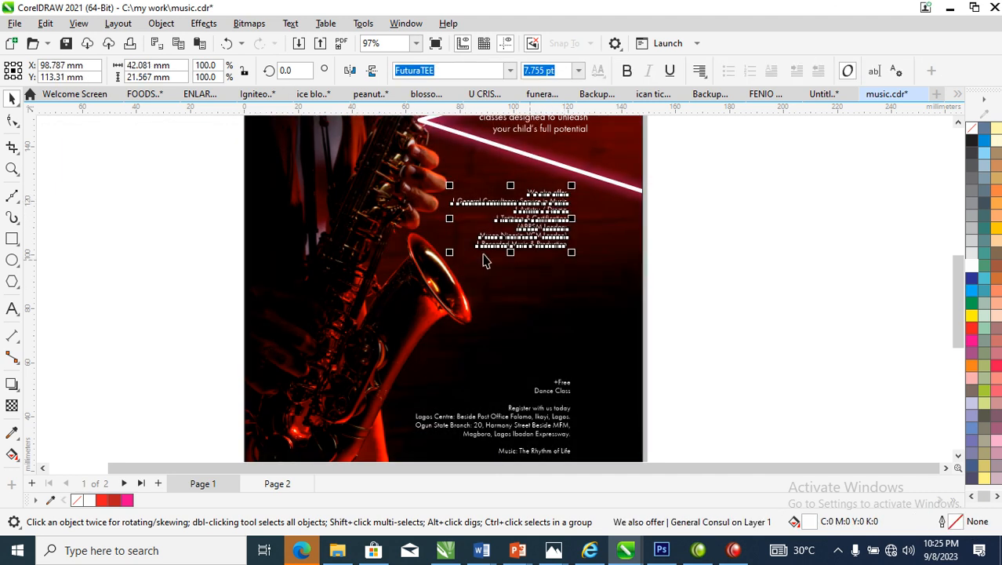
drag(449, 253, 367, 322)
drag(557, 200, 578, 207)
Make the "Special musicianship classes" tagline bold
scroll(579, 204, down, 2)
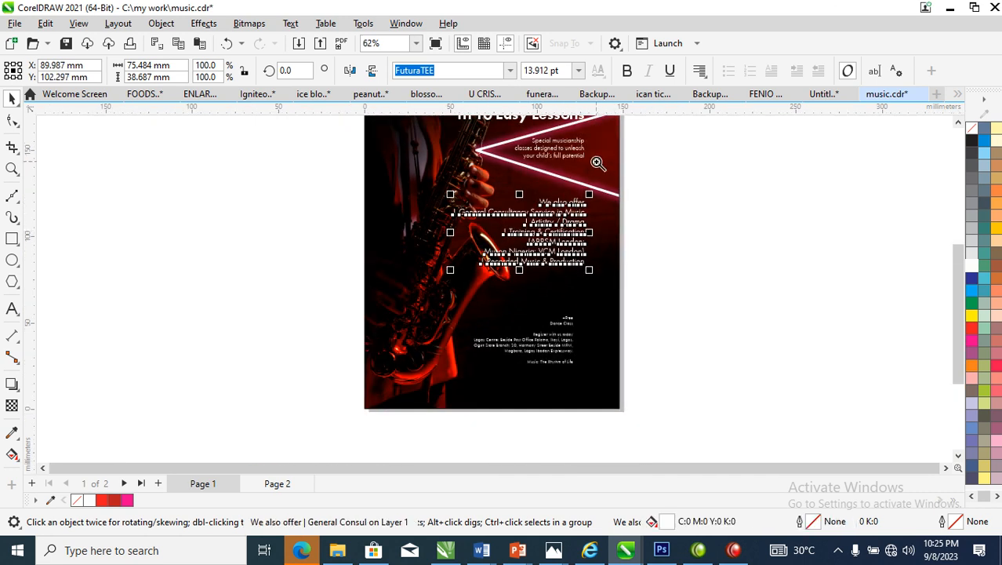
drag(688, 124, 436, 200)
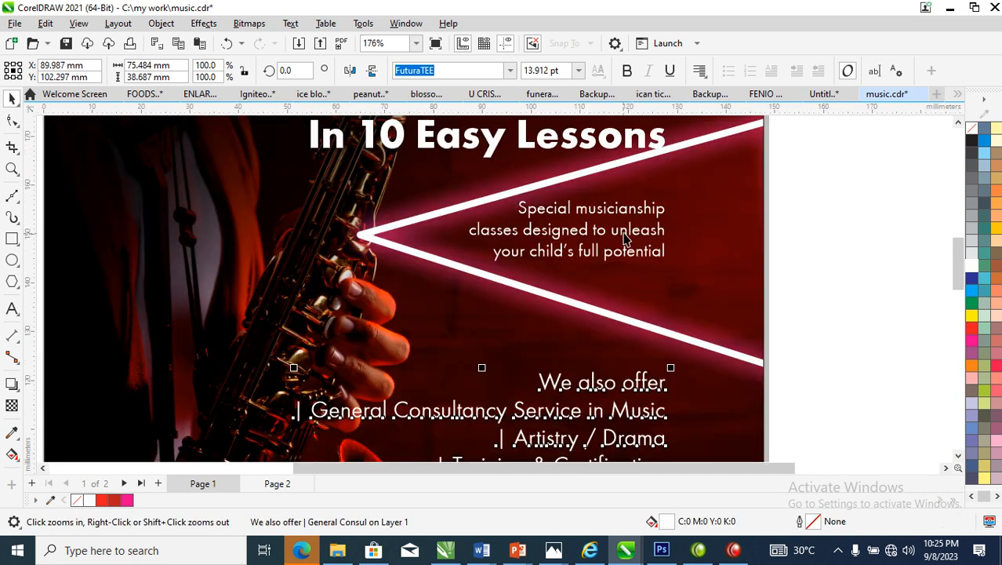
click(637, 212)
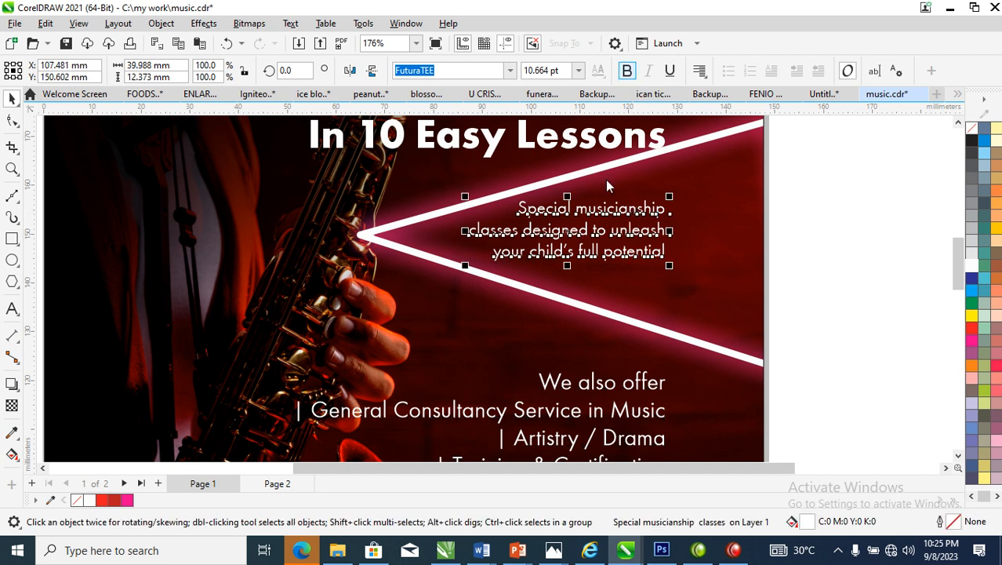
click(627, 71)
Insert a line break before "Service in Music" in the "General Consultancy" item of the offer list
scroll(490, 347, down, 2)
key(F2)
drag(312, 325, 685, 505)
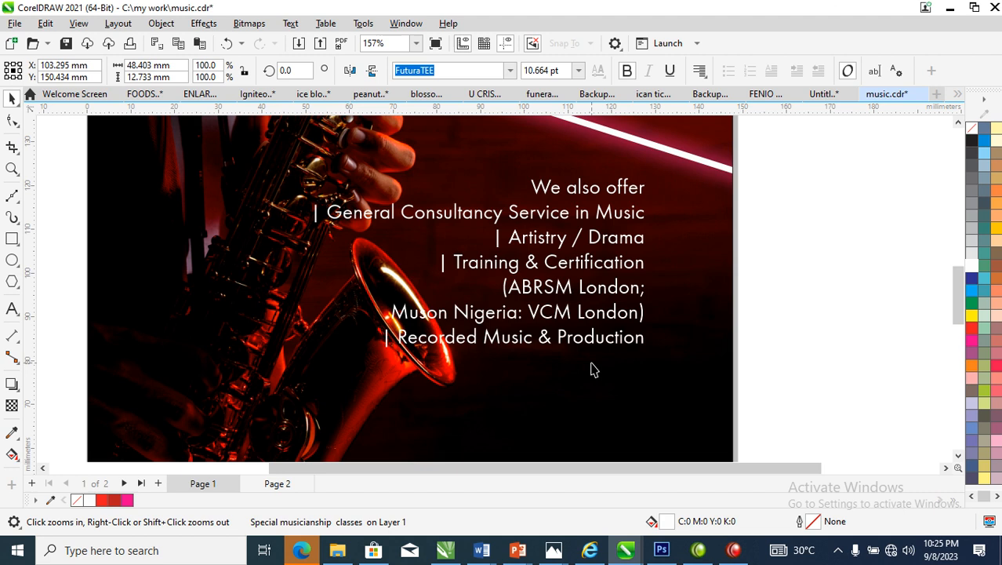
double_click(604, 298)
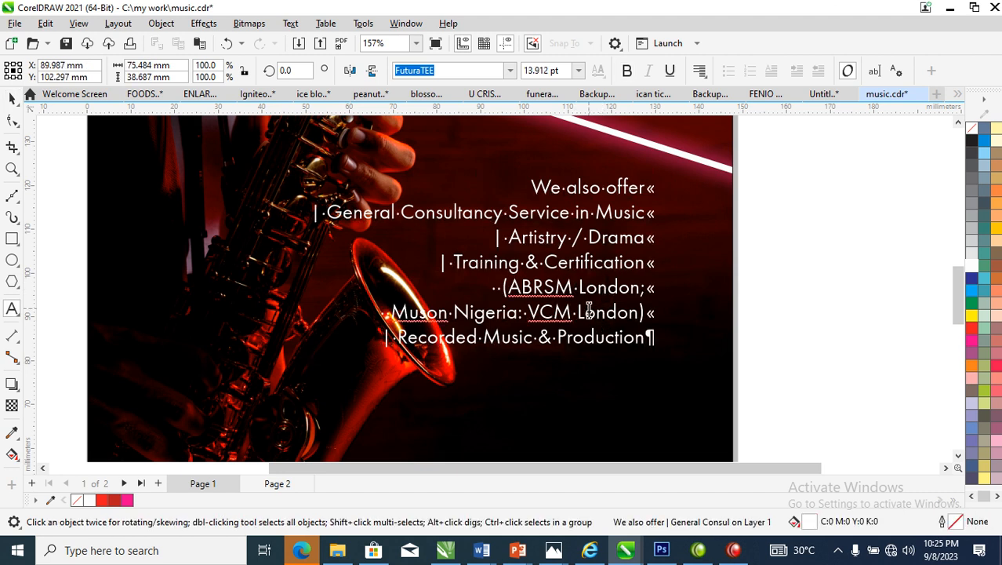
key(Escape)
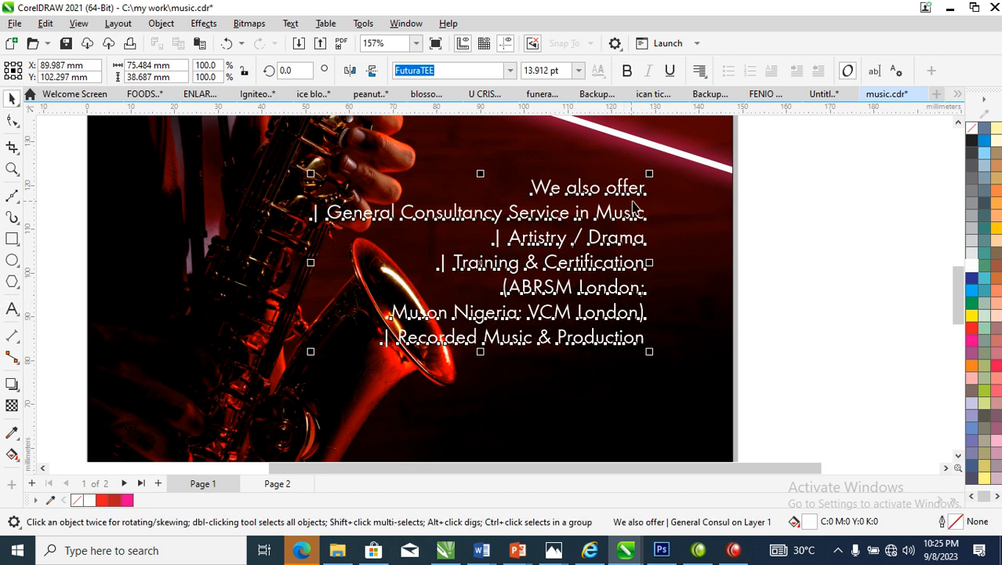
double_click(640, 199)
click(778, 221)
ctrl+click(926, 208)
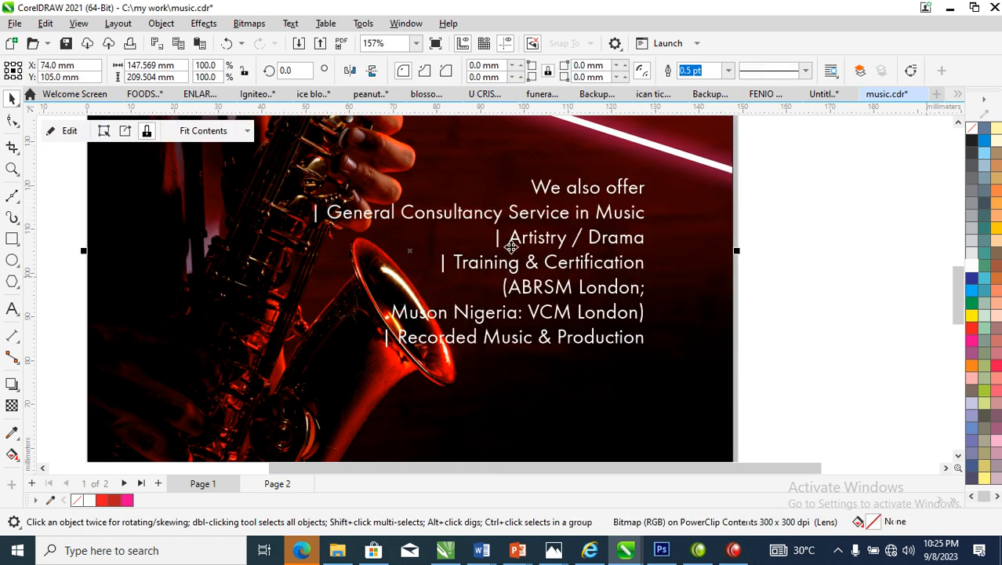
click(516, 220)
double_click(514, 220)
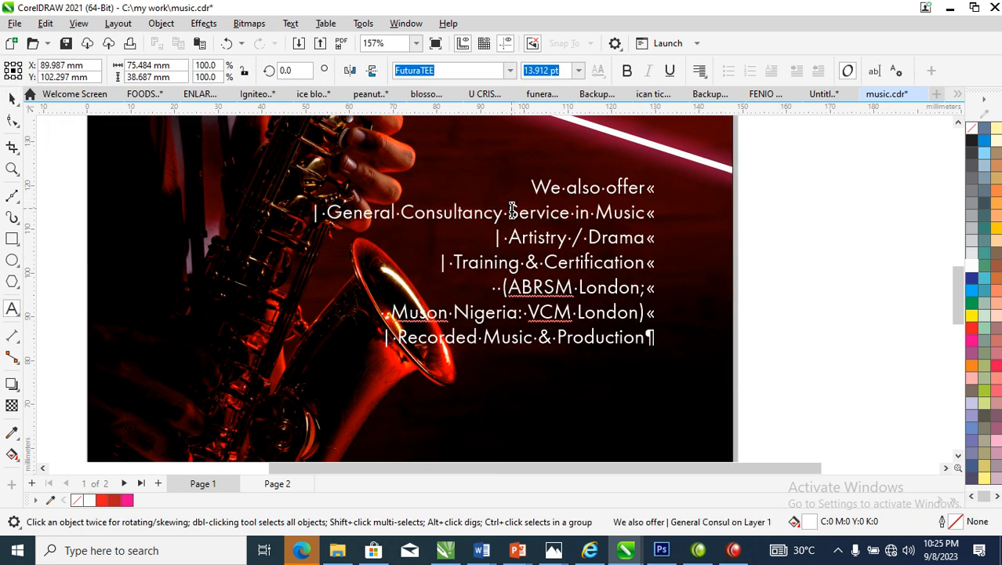
key(shift+Return)
key(ctrl+space)
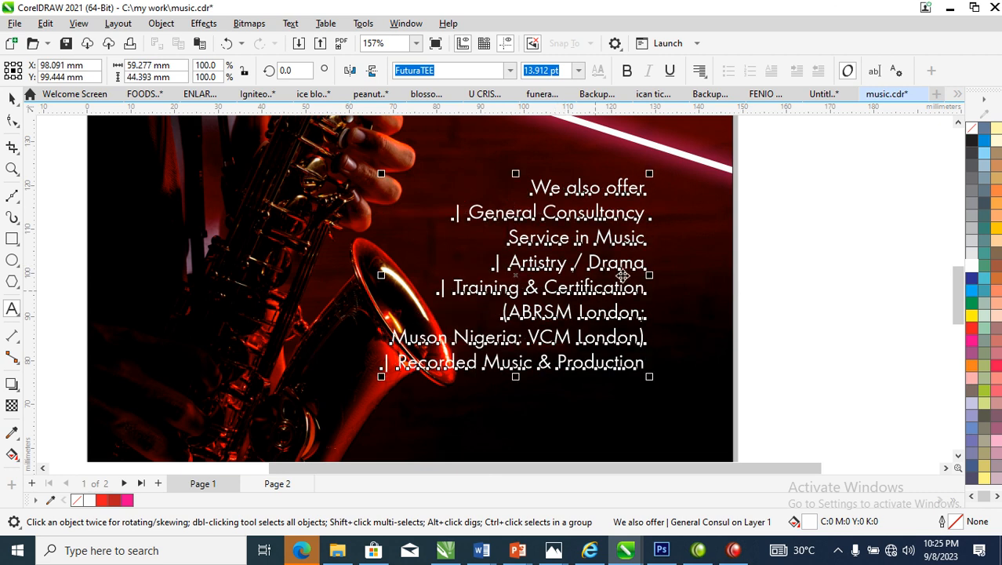
Increase the line spacing of the "We also offer" list with the Shape tool
drag(769, 446, 792, 444)
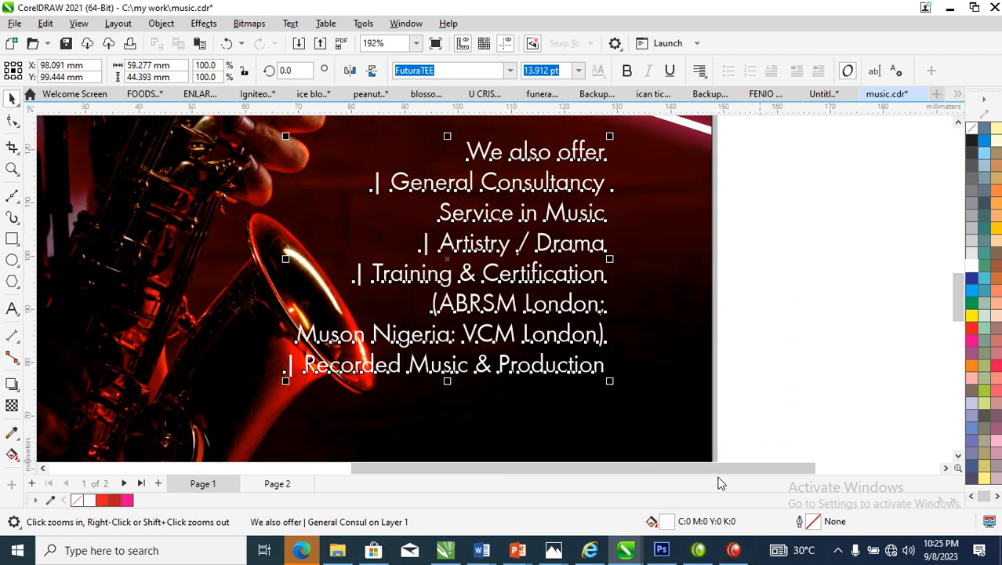
click(12, 120)
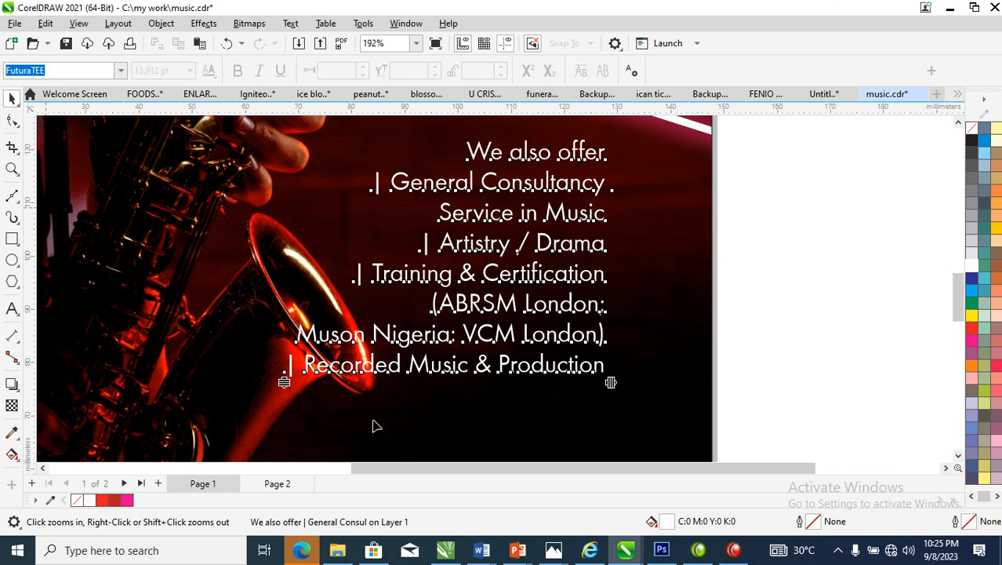
drag(286, 382, 285, 414)
key(space)
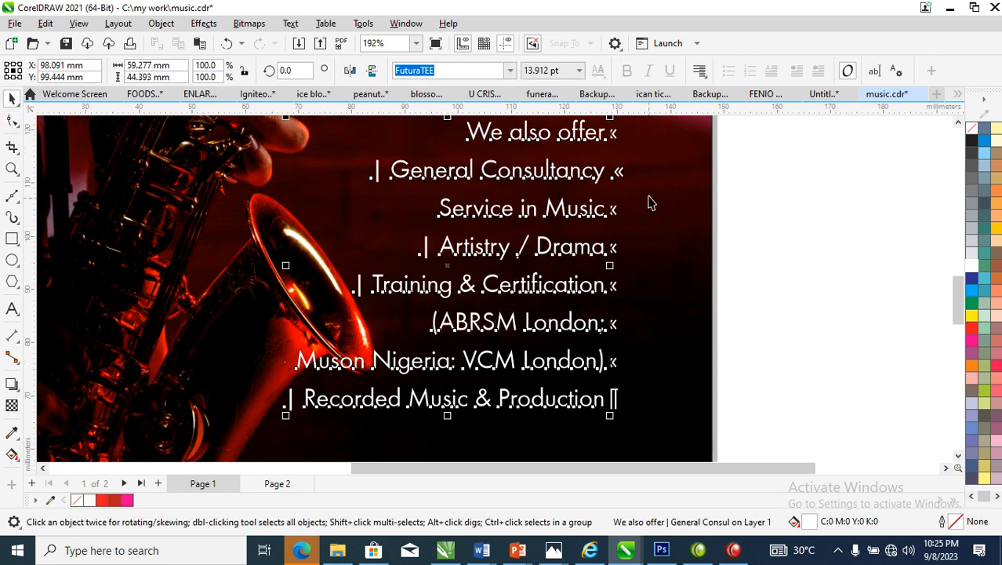
Draw a circle about 2 mm wide to the right of "General Consultancy" and fill it red
click(12, 265)
click(644, 174)
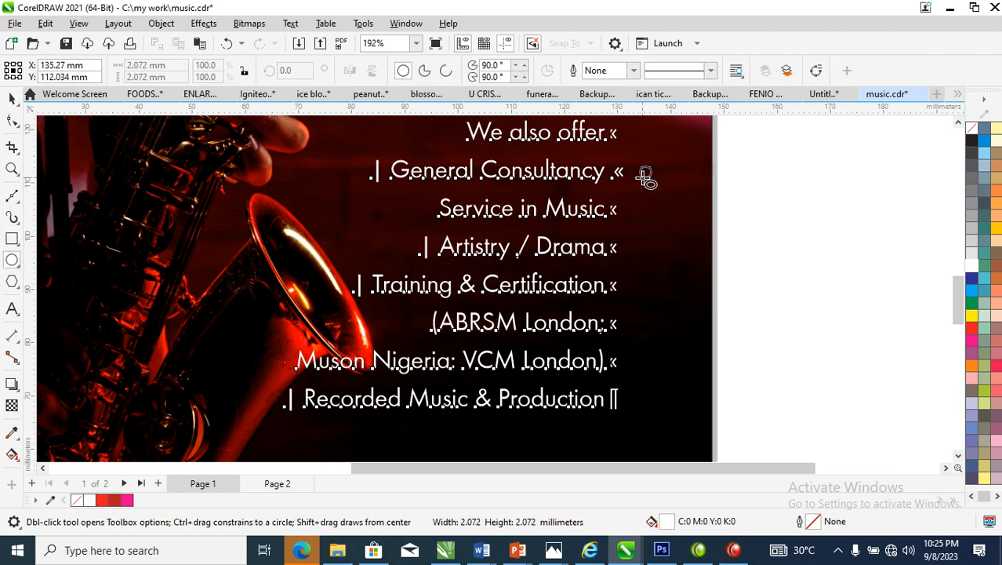
click(965, 329)
key(space)
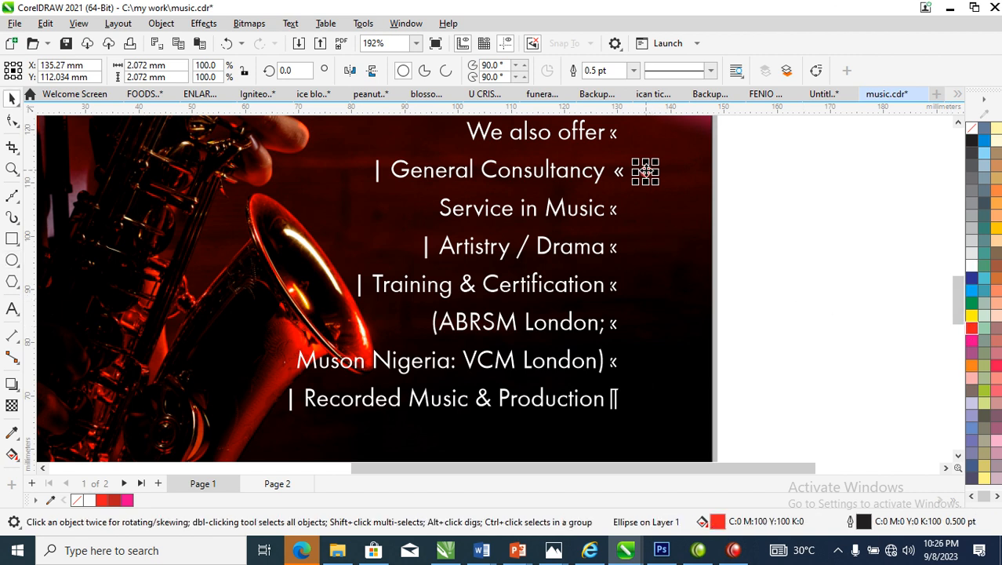
Copy the red dot beside "Artistry / Drama", "Training & Certification" and "Recorded Music & Production"
drag(645, 171, 645, 403)
right_click(644, 249)
click(589, 220)
click(814, 281)
Delete the leading vertical bars from the four items in the "We also offer" list
double_click(392, 174)
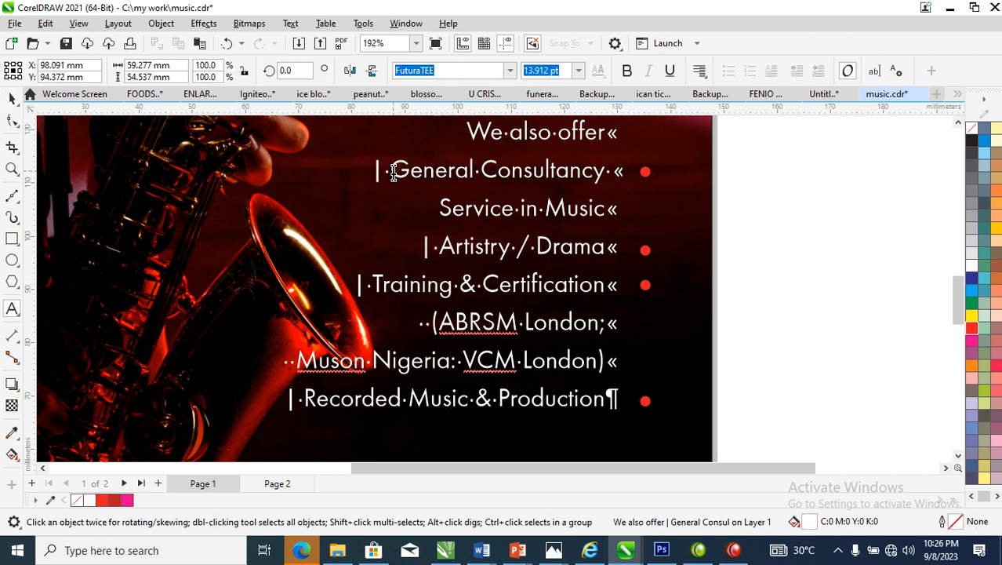
drag(391, 172, 371, 171)
key(Delete)
drag(396, 248, 432, 248)
key(Delete)
drag(368, 288, 319, 290)
key(Delete)
drag(302, 400, 275, 404)
key(Delete)
key(Escape)
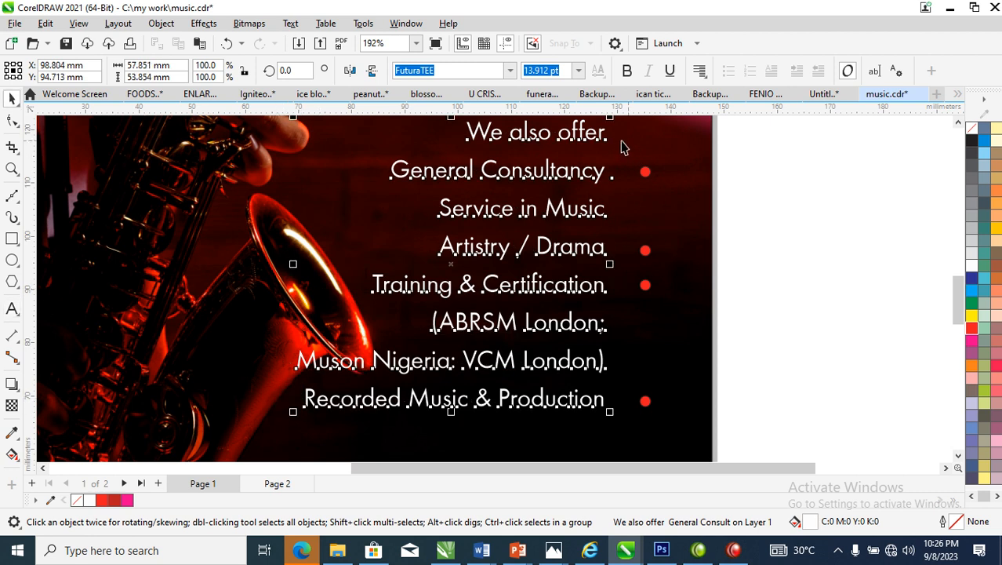
Break the "We also offer" text apart into separate lines
scroll(634, 172, down, 2)
scroll(635, 173, down, 1)
key(F2)
drag(391, 301, 712, 124)
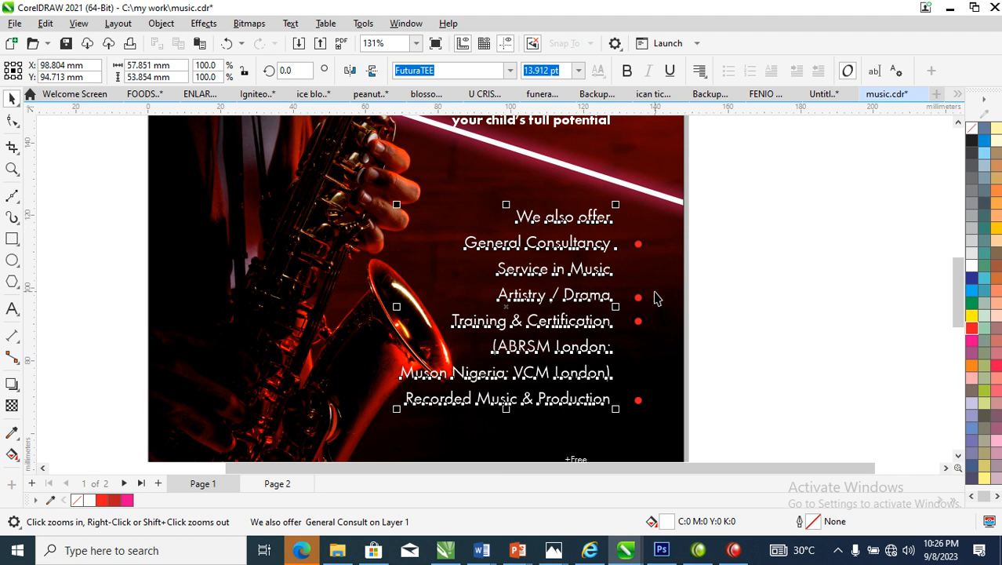
key(ctrl+k)
key(z)
drag(509, 161, 818, 385)
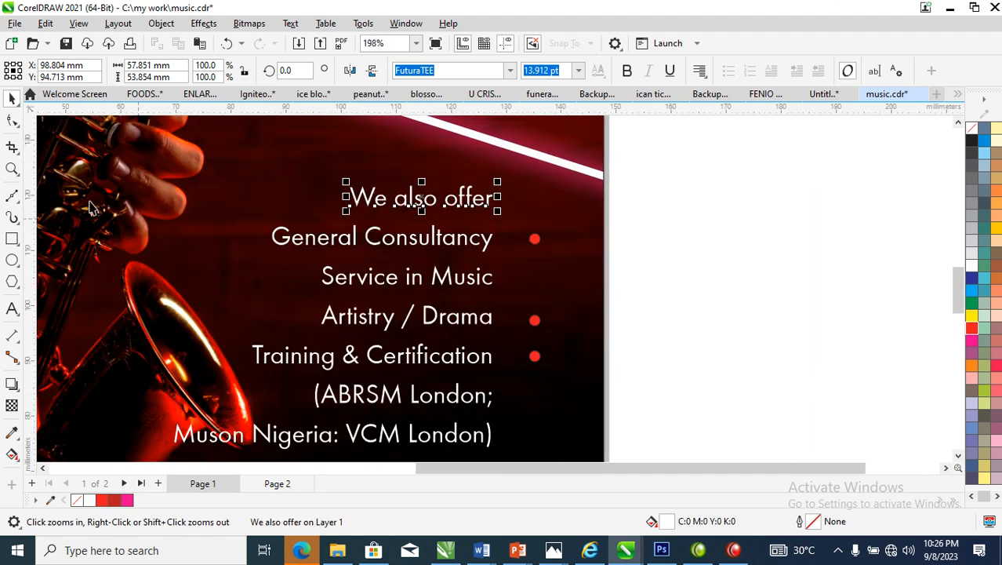
Draw a rectangle about 35 by 8 mm around "We also offer" and give it a 1 pt white outline
click(11, 240)
drag(317, 170, 516, 218)
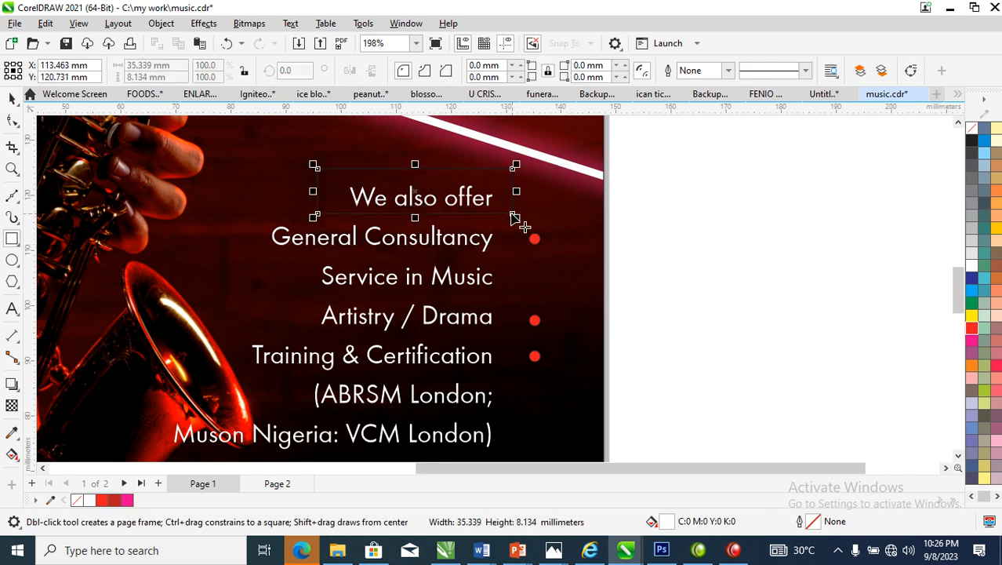
right_click(970, 270)
click(917, 278)
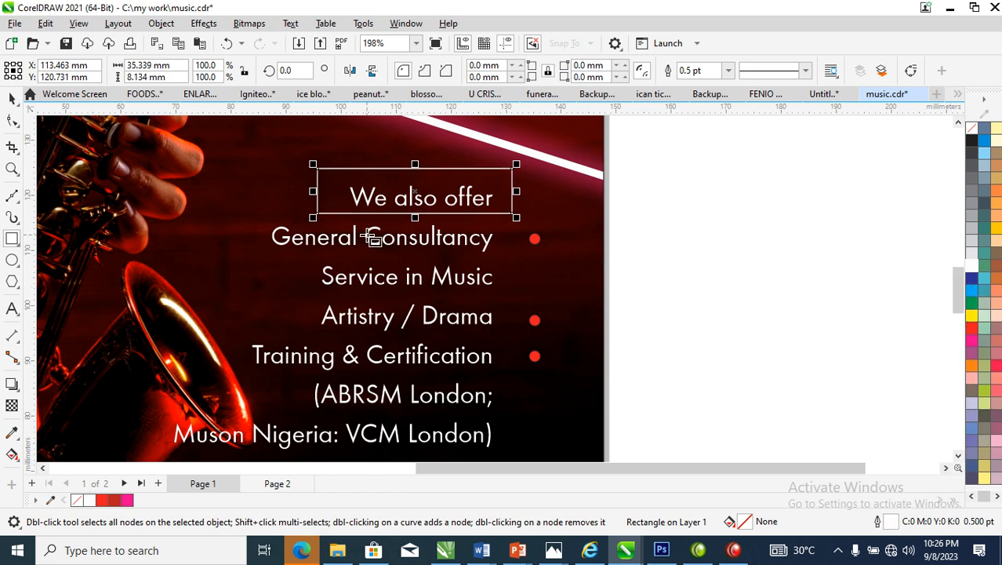
key(F12)
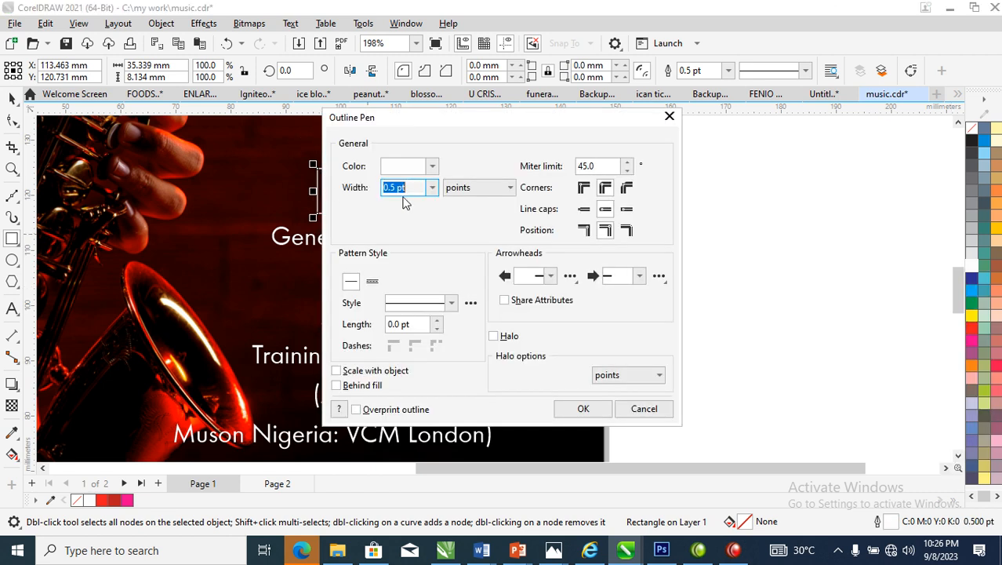
text(1)
key(Return)
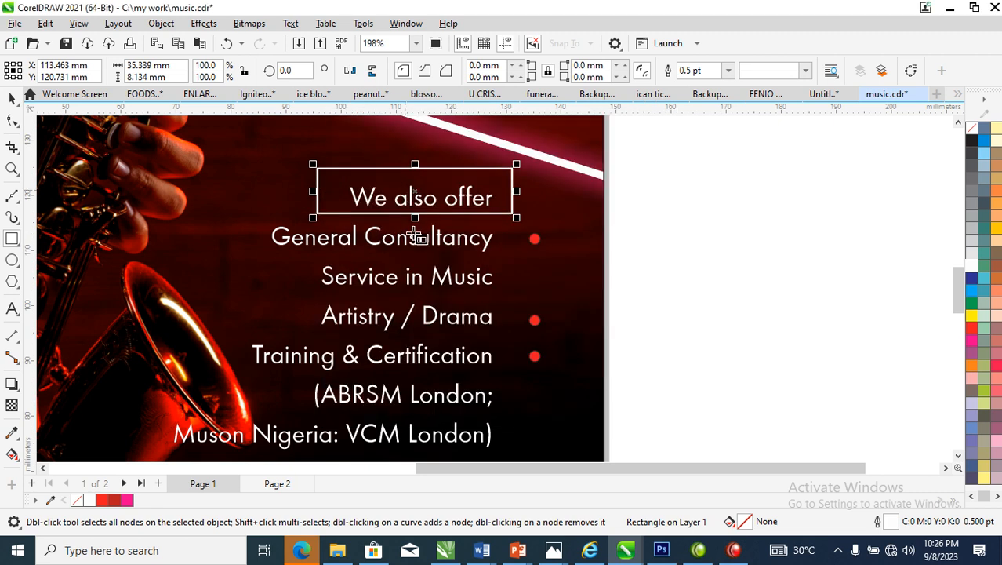
Draw a small triangular pointer on the lower edge of the "We also offer" rectangle and weld both into a speech bubble
key(z)
drag(232, 148, 589, 254)
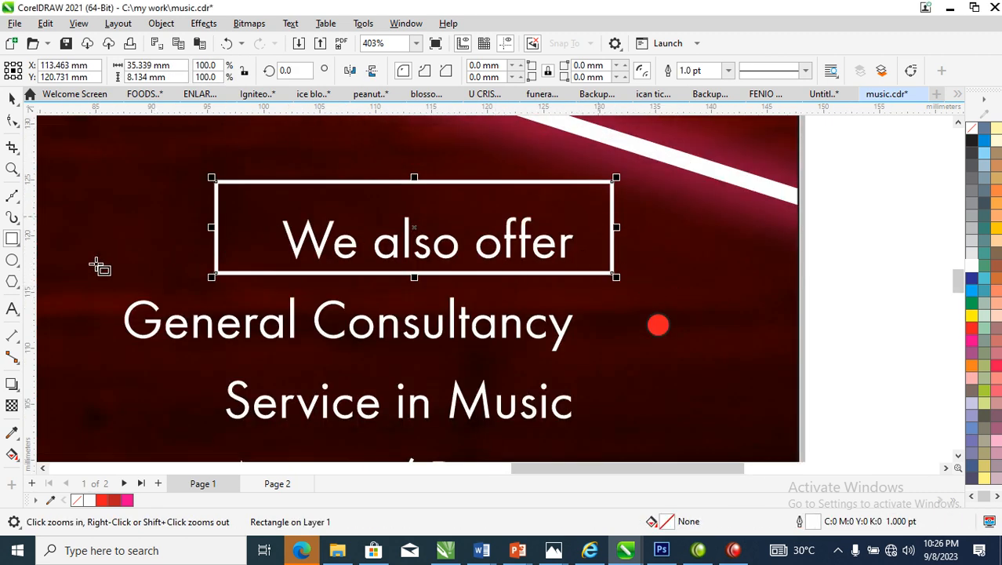
click(13, 197)
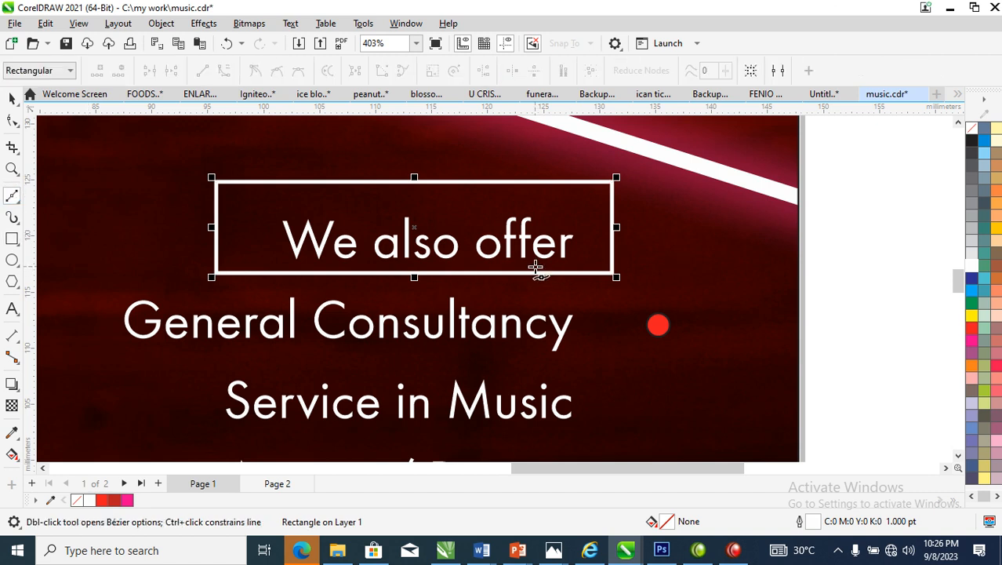
click(562, 301)
click(569, 266)
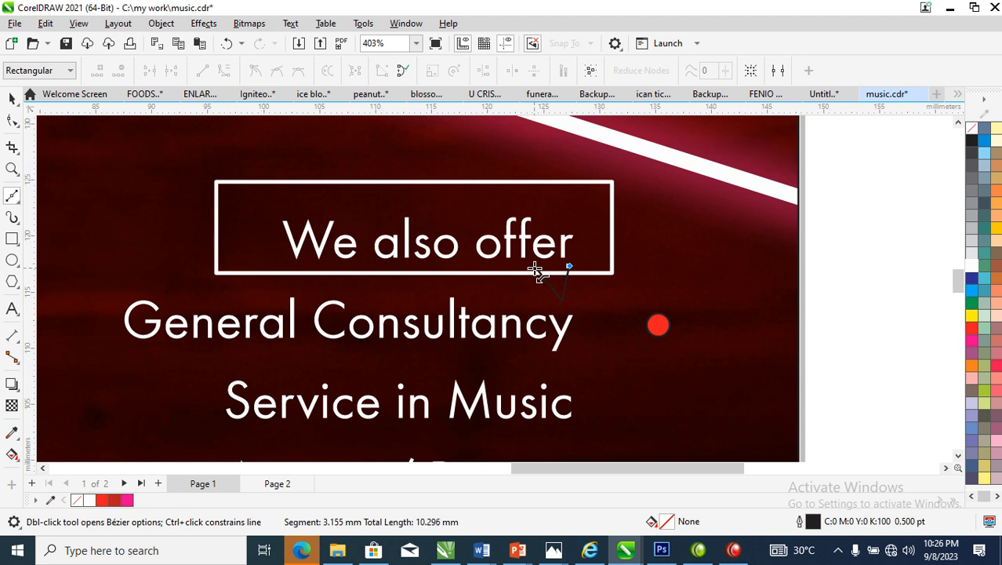
click(535, 270)
key(space)
shift+click(613, 232)
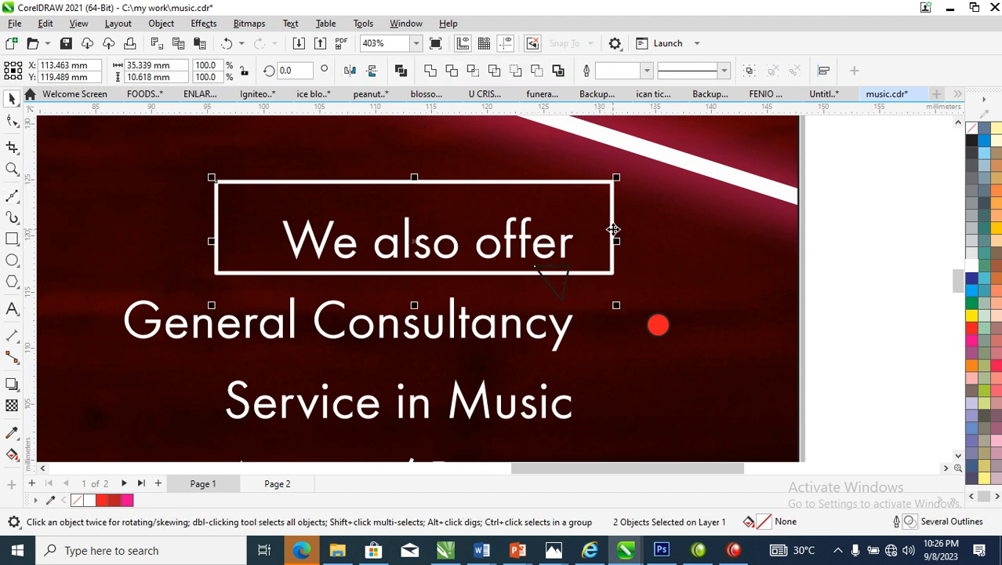
click(431, 71)
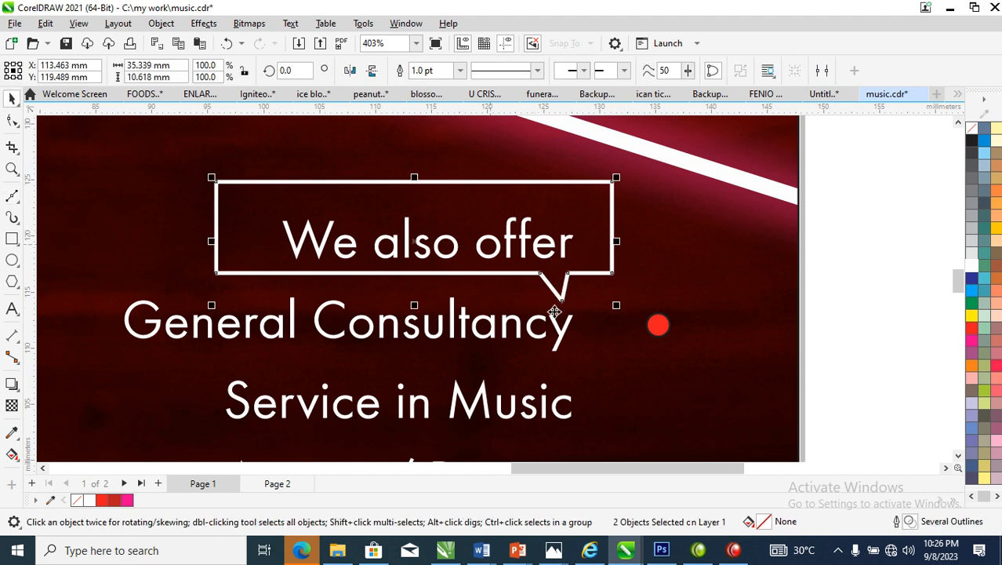
Make the "We also offer" text bold and center it inside the speech bubble
click(564, 250)
drag(565, 249, 542, 236)
click(627, 70)
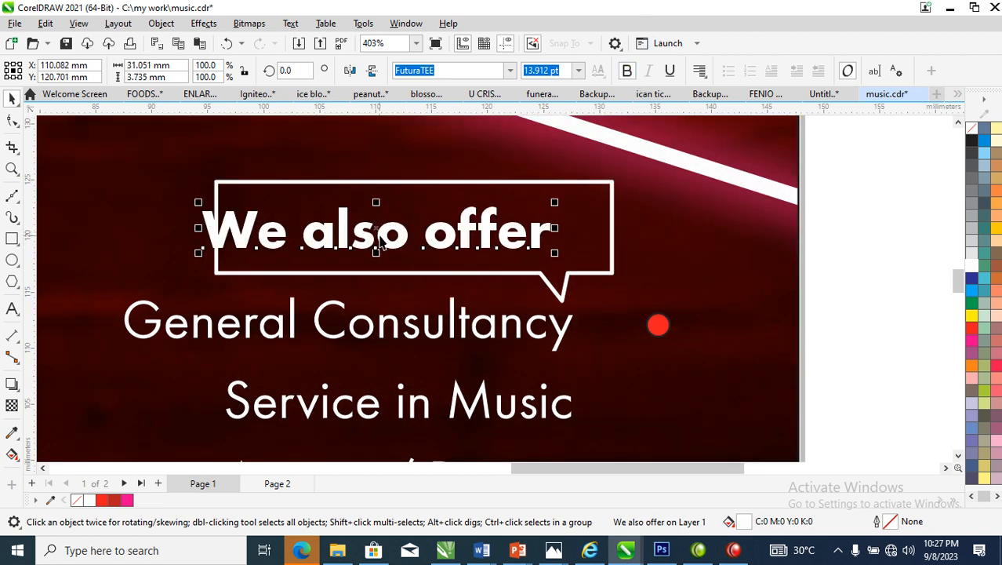
drag(379, 236, 420, 227)
Change the speech bubble's outline color to red
click(559, 183)
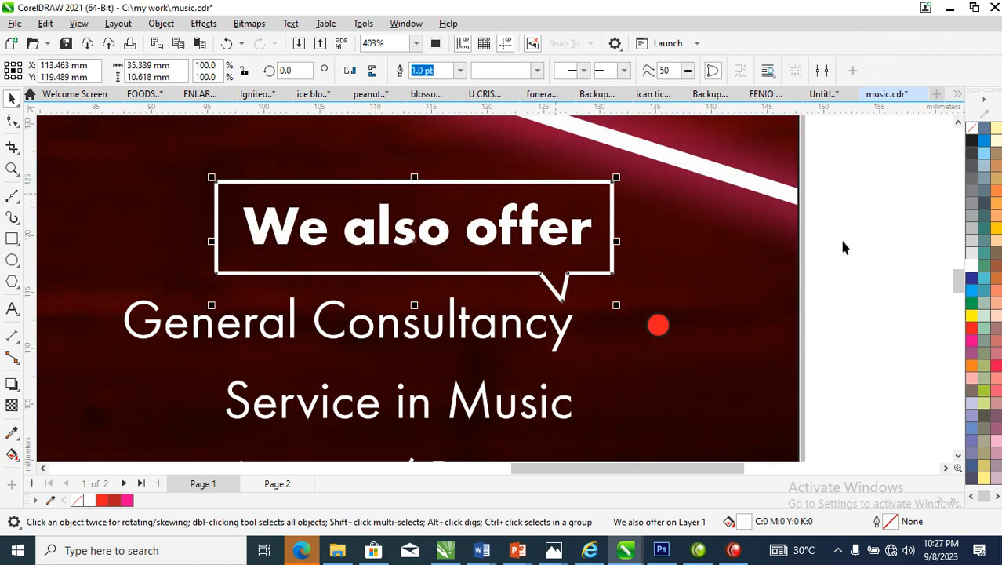
right_click(973, 331)
click(938, 338)
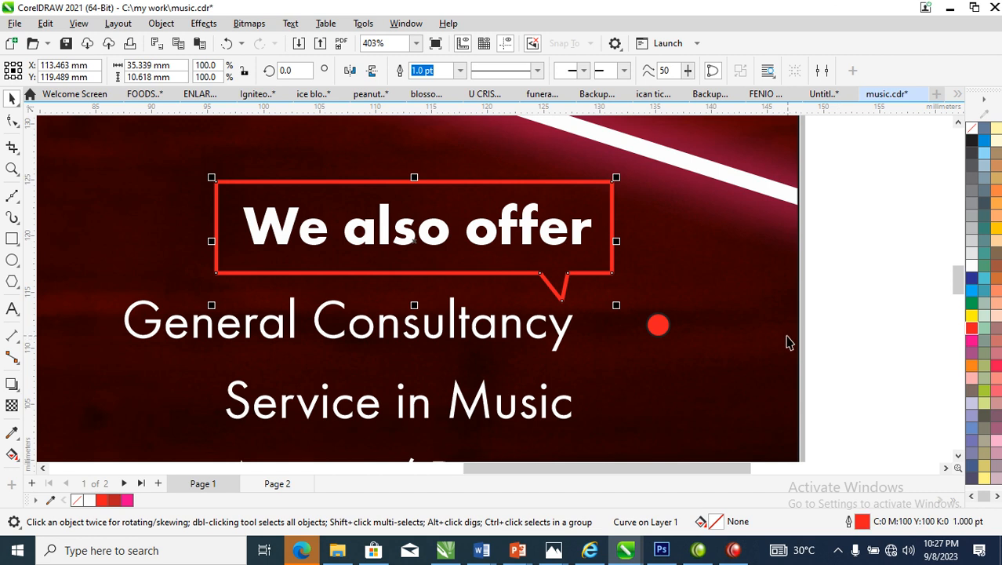
Cut "+Free Dance Class" out of the registration and address text block
scroll(784, 336, down, 5)
scroll(784, 336, down, 4)
key(z)
drag(519, 347, 886, 492)
drag(307, 198, 734, 414)
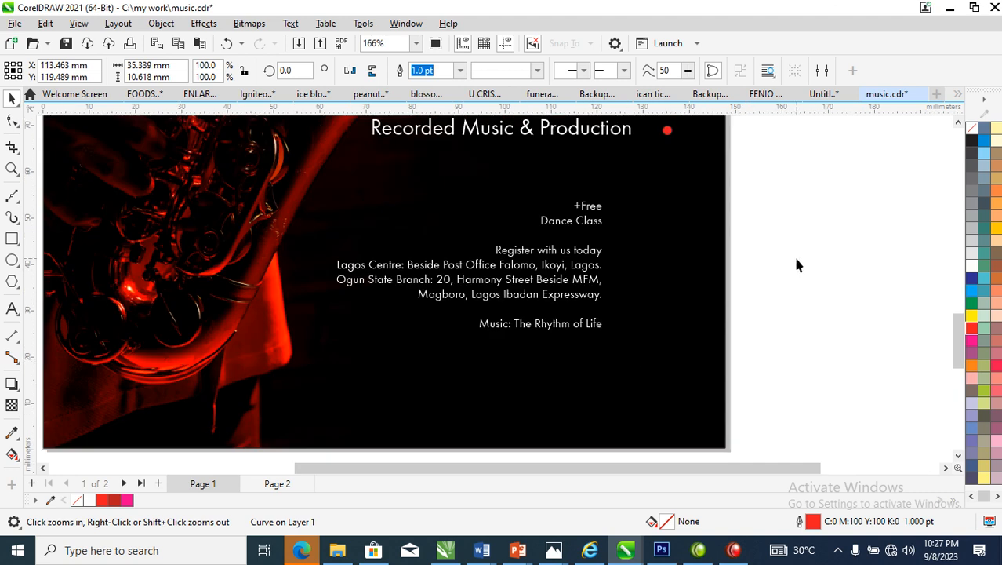
drag(828, 179, 455, 267)
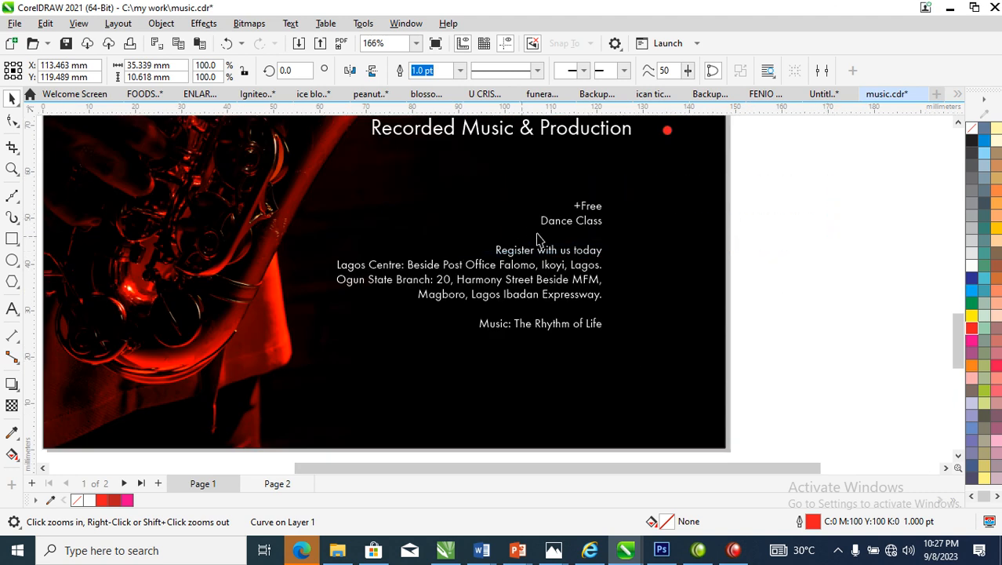
click(599, 209)
double_click(599, 215)
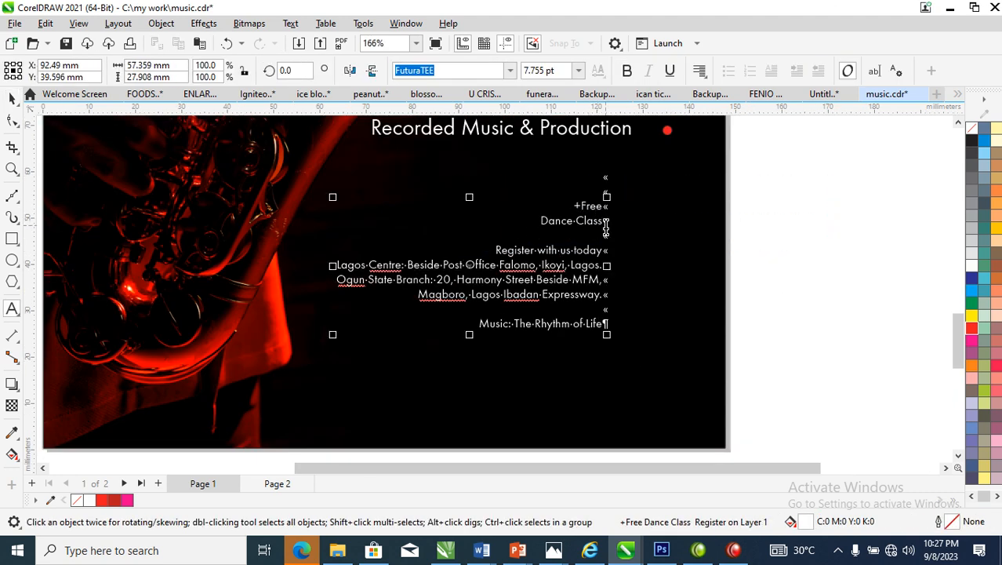
drag(604, 222, 503, 204)
key(ctrl+c)
key(Delete)
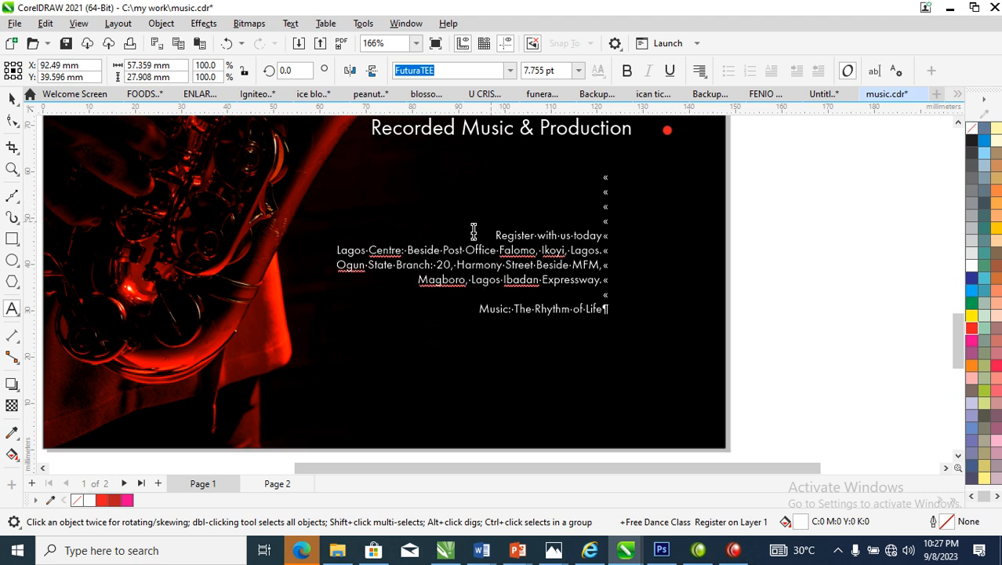
Paste "+Free Dance Class" as separate text over the lower saxophone, enlarge it to about 22.8 pt and make it bold
click(144, 269)
click(143, 269)
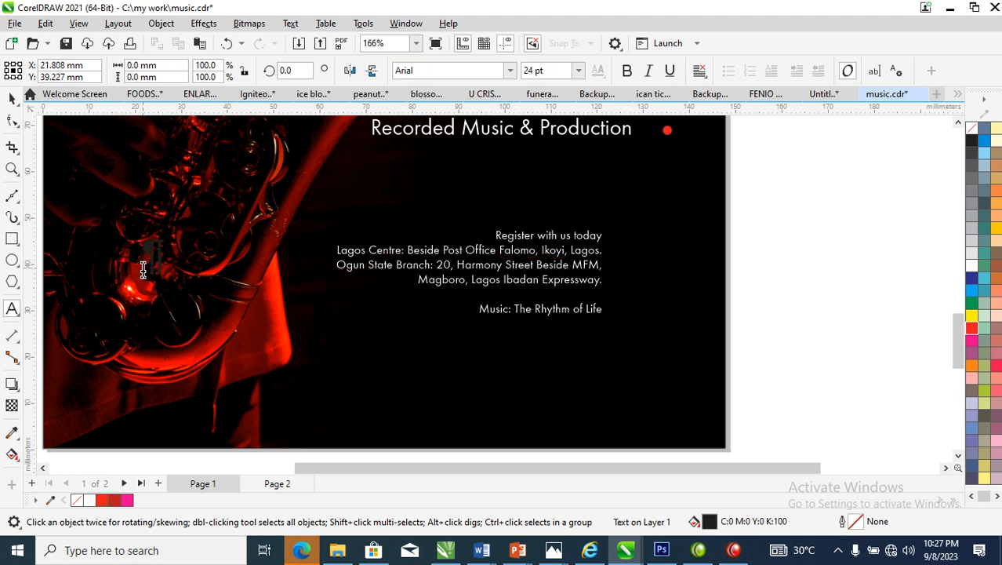
key(ctrl+v)
key(ctrl+space)
drag(149, 291, 267, 337)
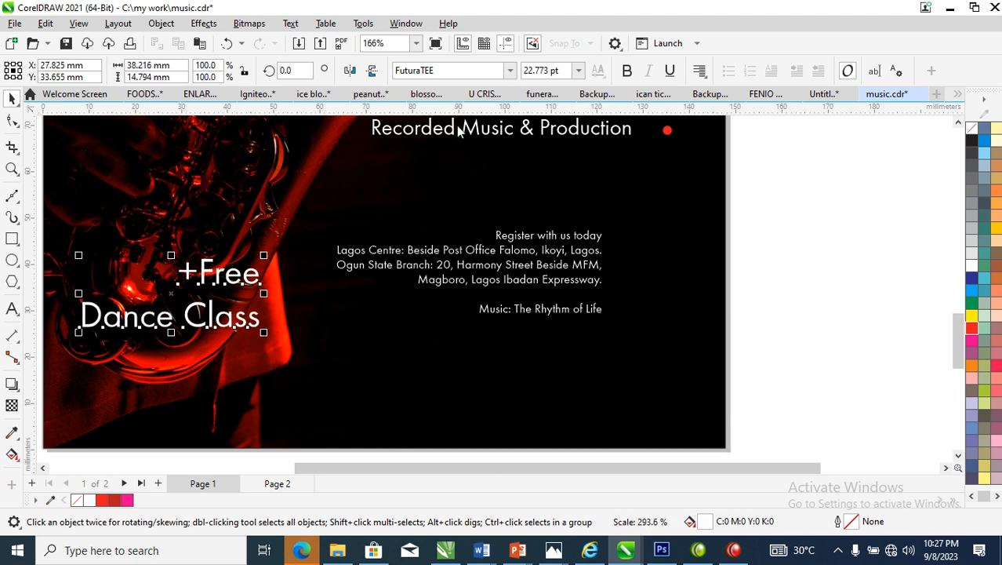
click(627, 71)
Copy the neon triangle to the flyer's lower-left corner so that it frames "+Free Dance Class"
scroll(69, 314, down, 2)
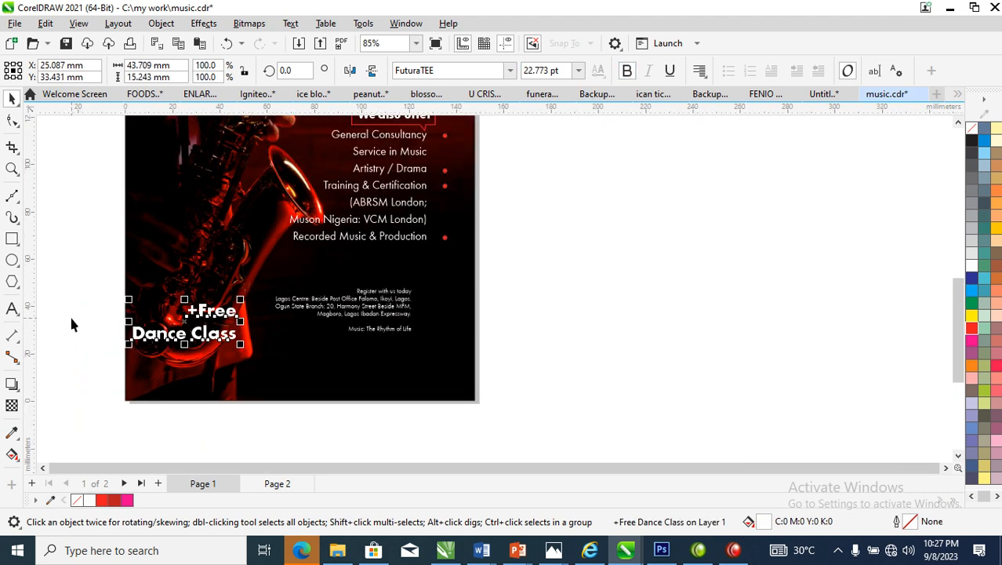
scroll(69, 313, down, 1)
scroll(92, 301, down, 1)
key(z)
drag(70, 362, 420, 98)
key(space)
click(529, 243)
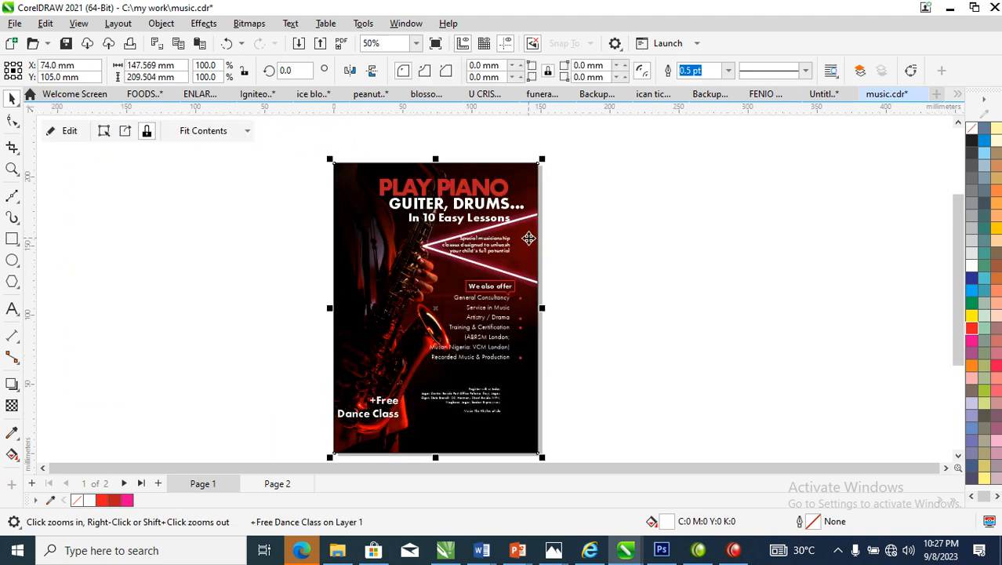
ctrl+click(530, 226)
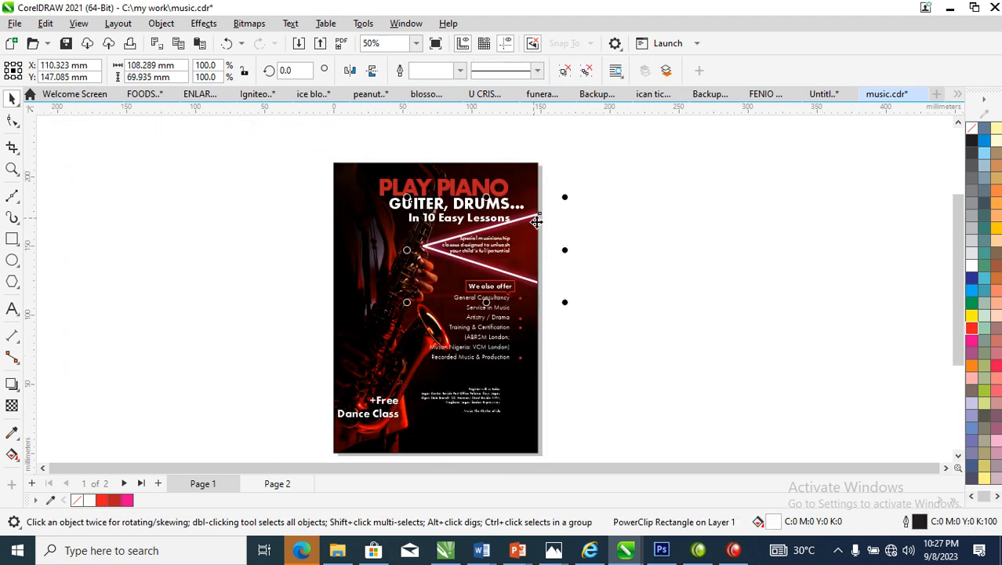
drag(521, 239, 396, 399)
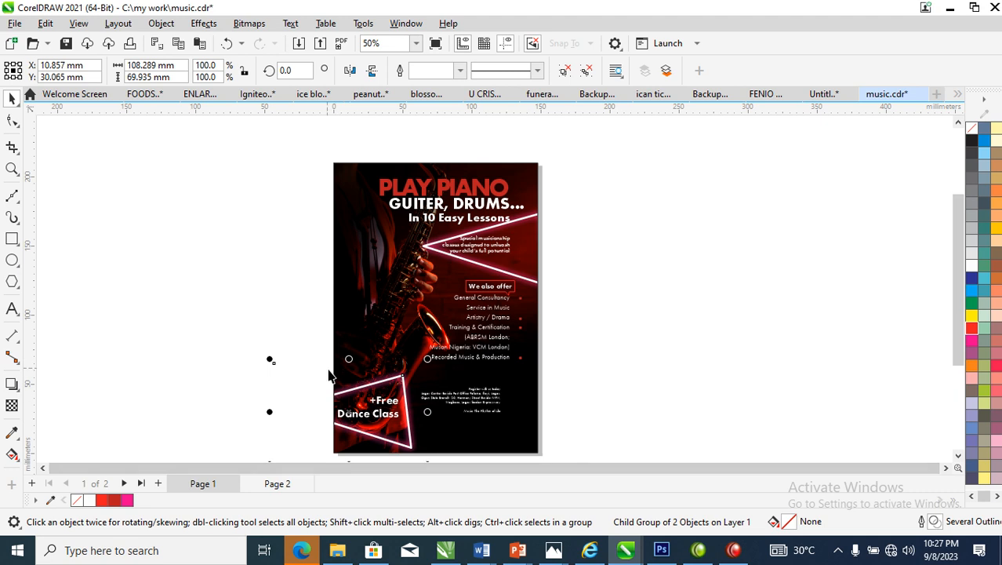
Break "+Free Dance Class" apart into separate lines and enlarge "+Free" to about 39.7 pt
key(z)
drag(246, 306, 631, 458)
key(space)
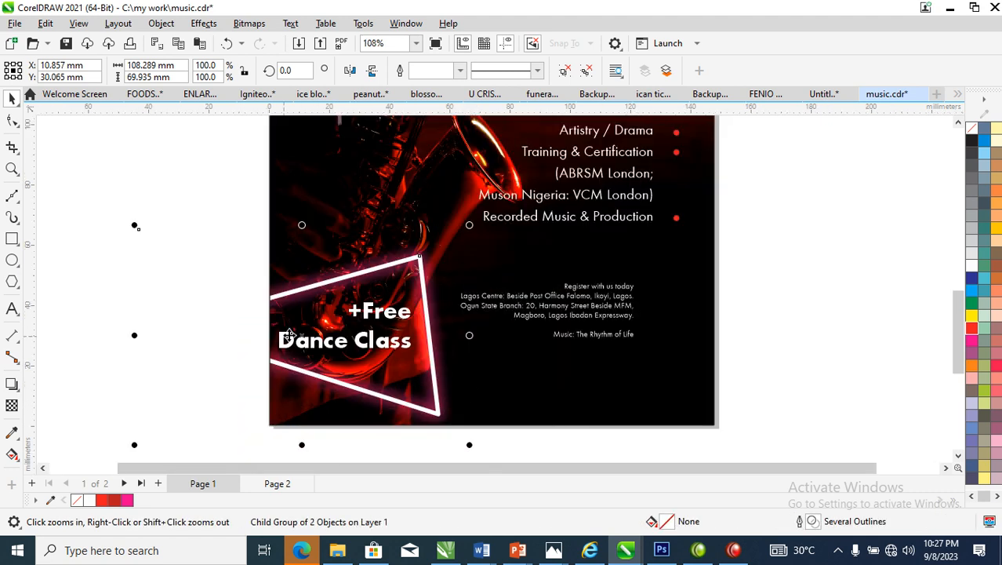
click(382, 342)
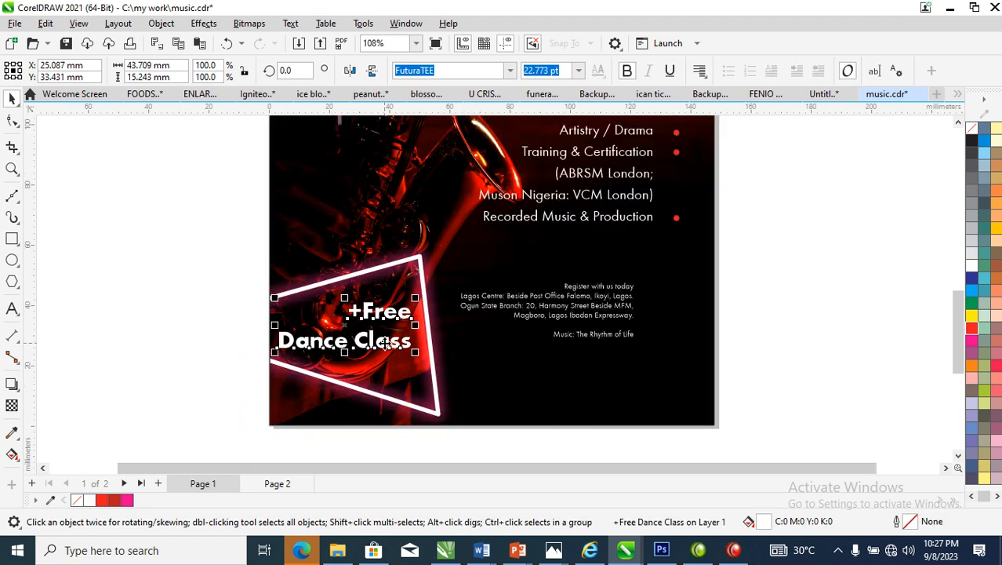
key(ctrl+k)
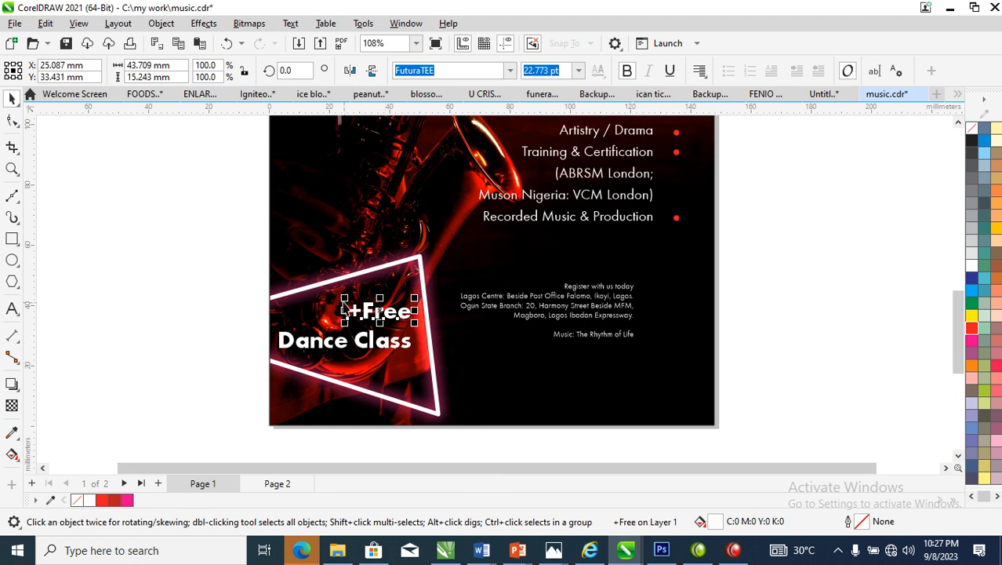
drag(351, 309, 286, 285)
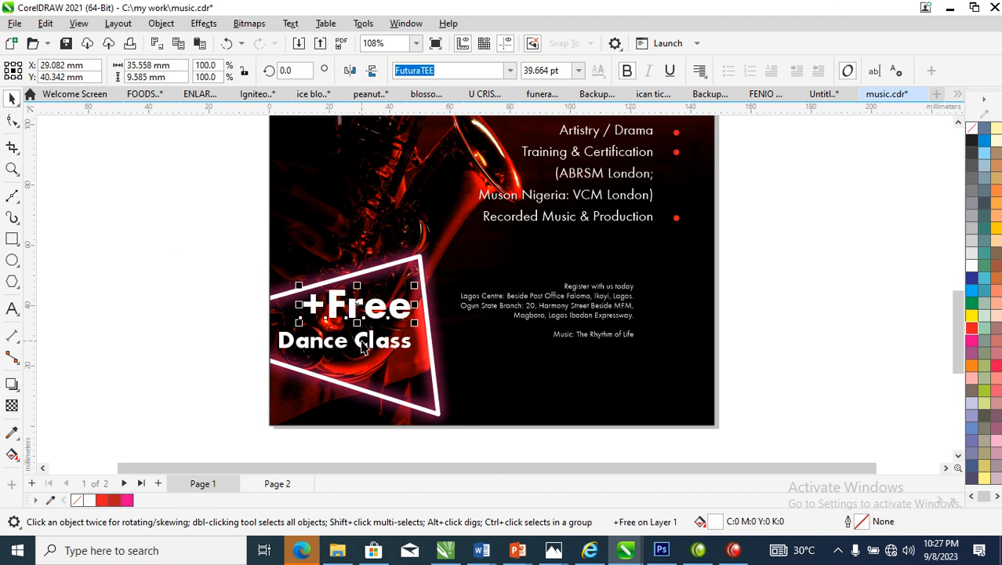
Split "Dance Class" onto two lines and position it beneath "+Free" inside the triangle
click(360, 350)
key(F8)
click(355, 339)
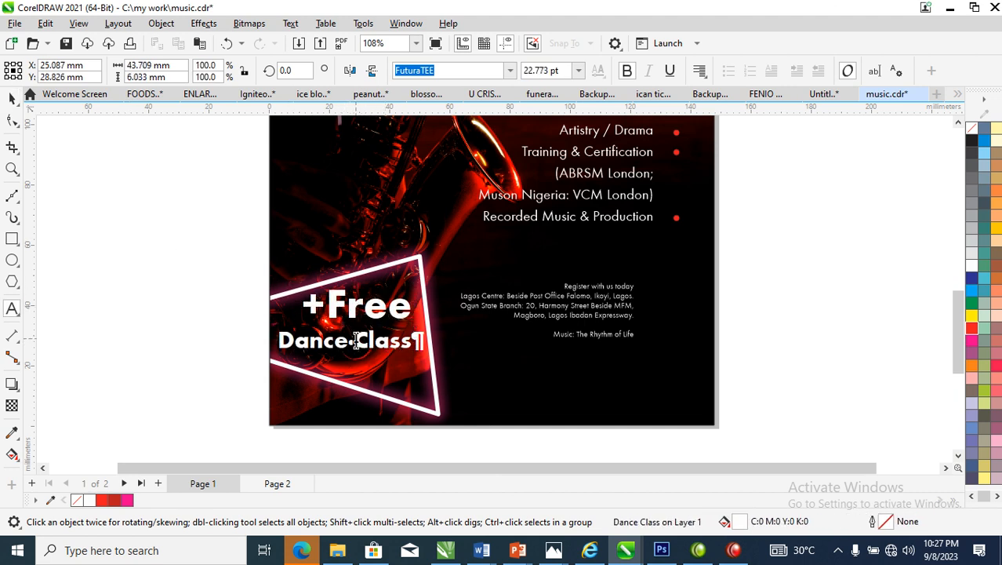
key(shift+Return)
key(ctrl+space)
drag(401, 342, 405, 336)
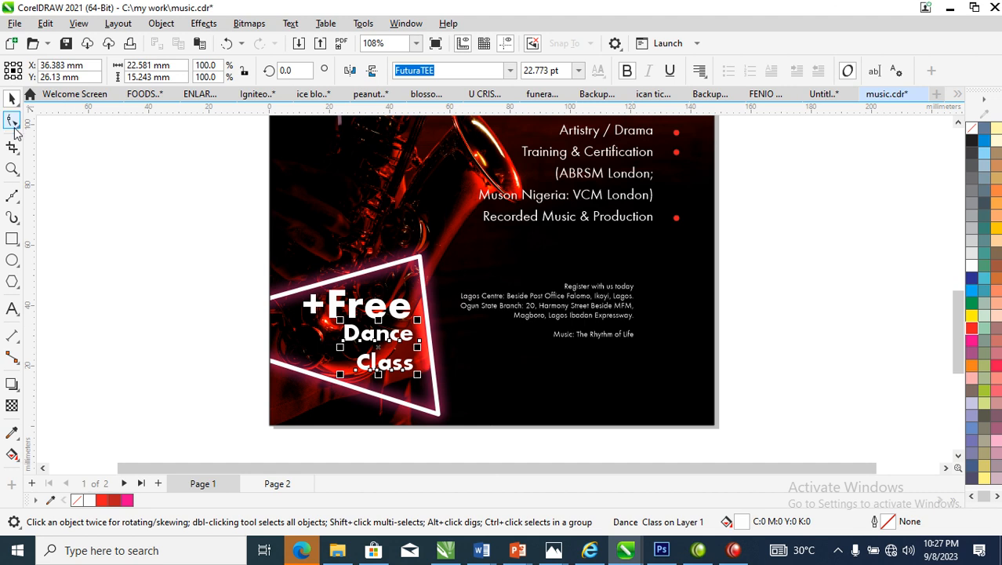
Tighten the line spacing of "Dance Class" and enlarge the text to about 29.2 pt
click(13, 122)
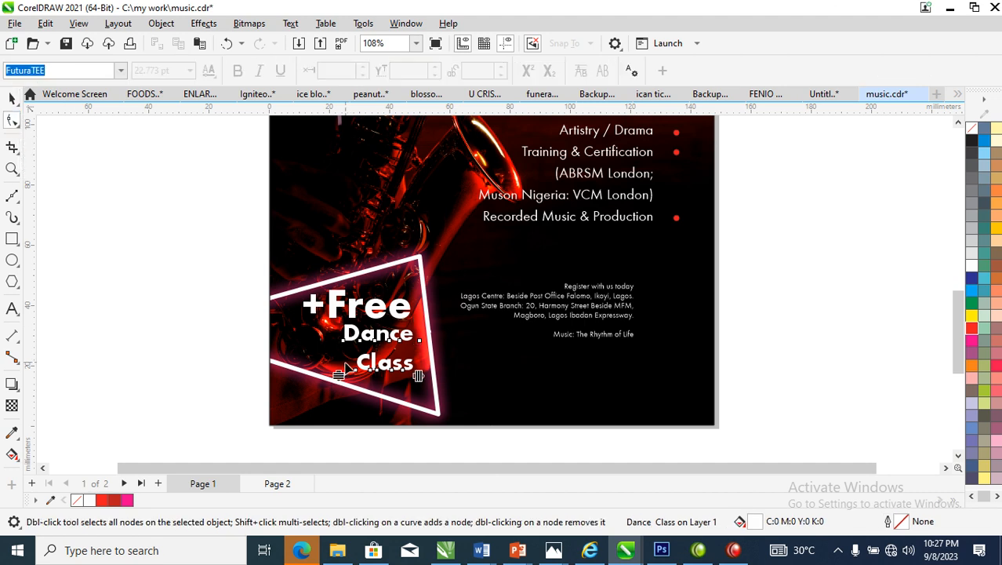
mouse_move(338, 376)
mouse_down()
mouse_move(336, 359)
mouse_move(321, 383)
mouse_up()
key(space)
drag(401, 339, 402, 340)
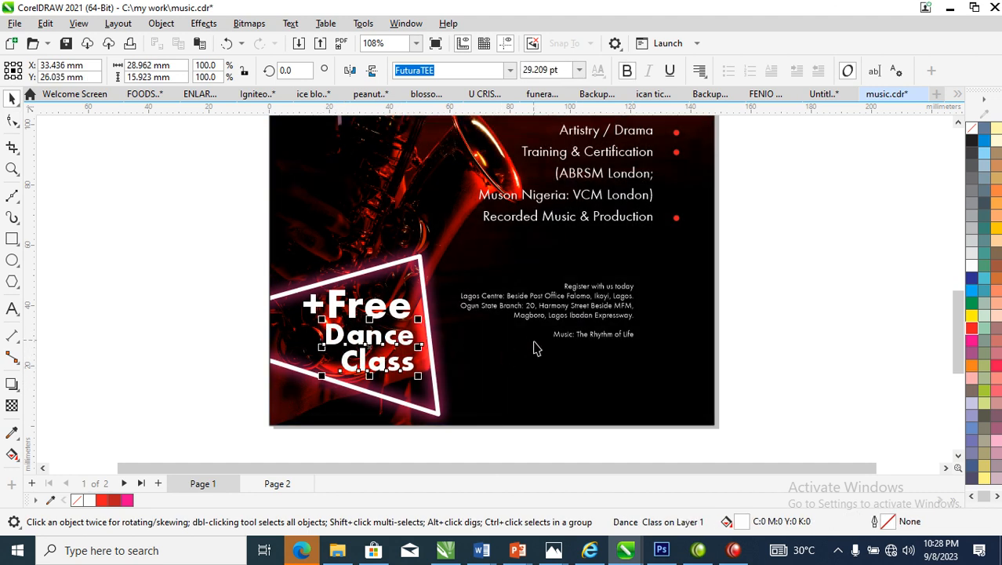
Left-align the "Dance Class" text and move it into line with "Free"
click(697, 74)
click(723, 119)
drag(363, 340, 374, 343)
Break the "Register with us today" text block apart into separate lines
key(z)
drag(788, 193, 396, 312)
key(space)
click(541, 276)
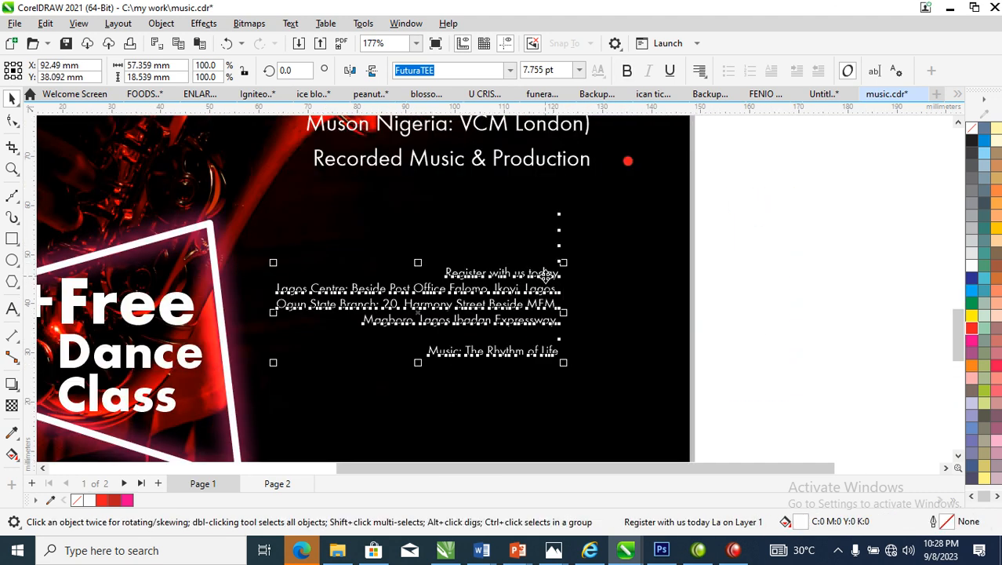
key(Escape)
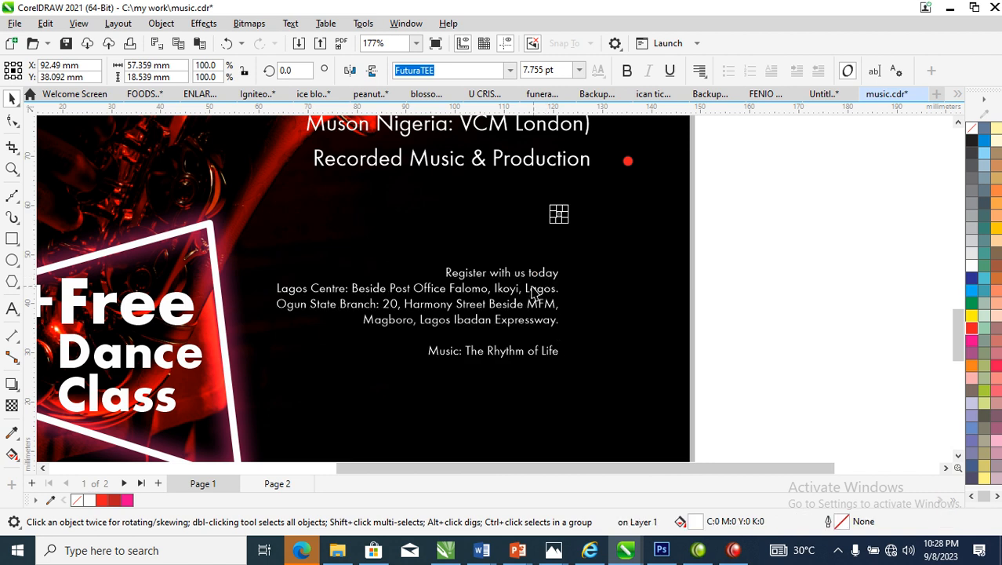
Set the font of "Music: The Rhythm of Life" to Edwardian Script ITC
click(530, 277)
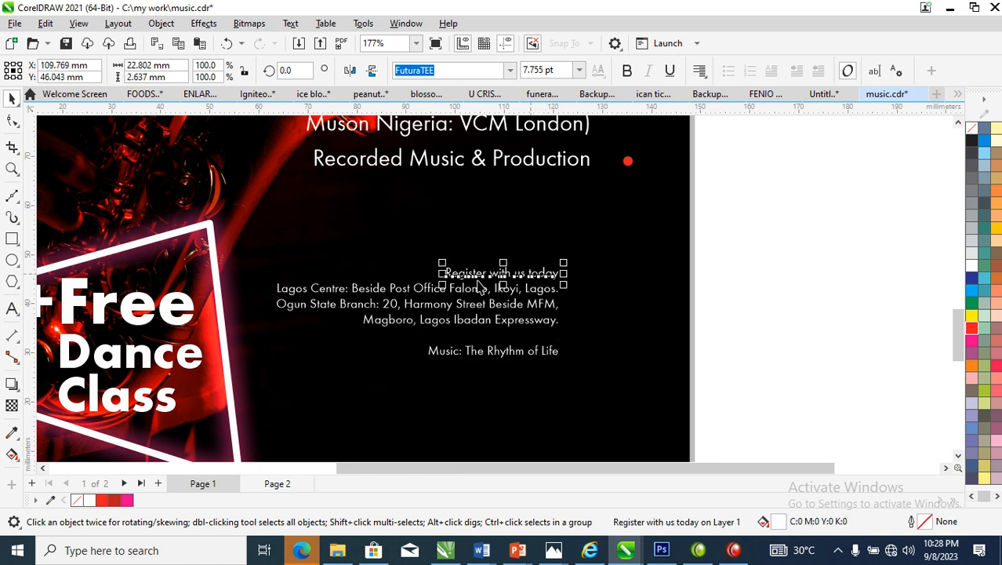
click(513, 357)
click(510, 71)
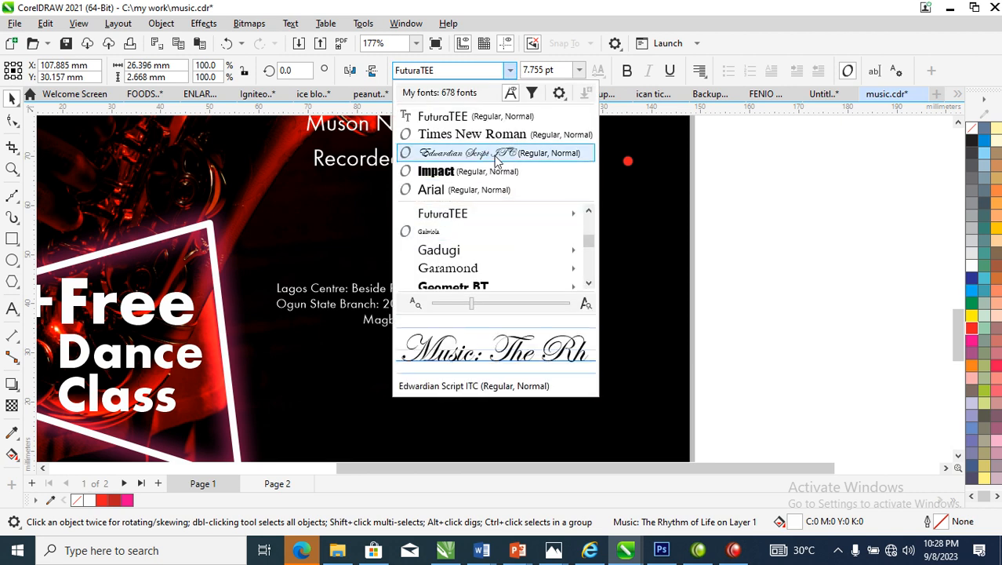
click(501, 149)
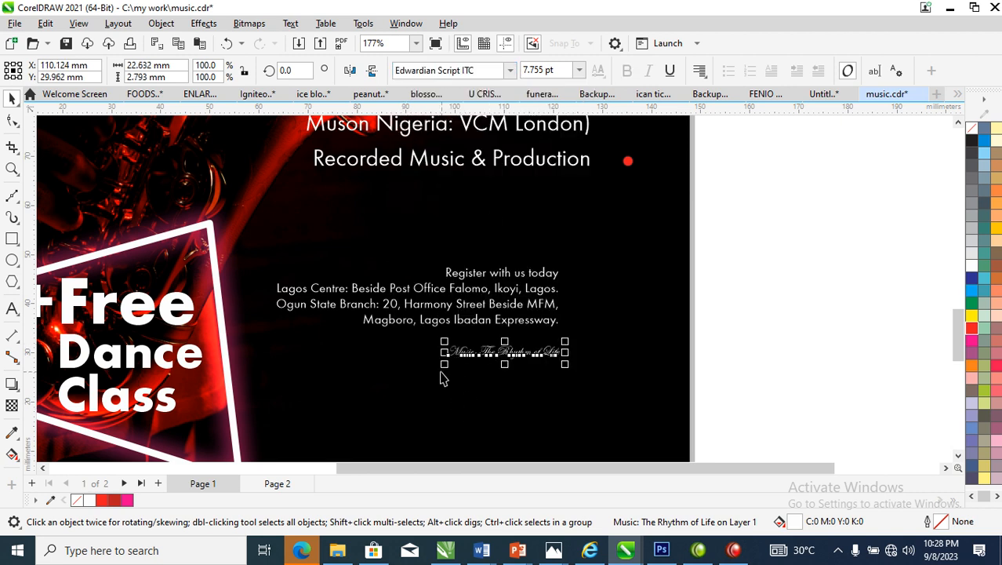
Give "Music: The Rhythm of Life" a magenta fill and outline, enlarge it to about 23.8 pt and position it below the address lines
drag(447, 373, 294, 412)
right_click(969, 340)
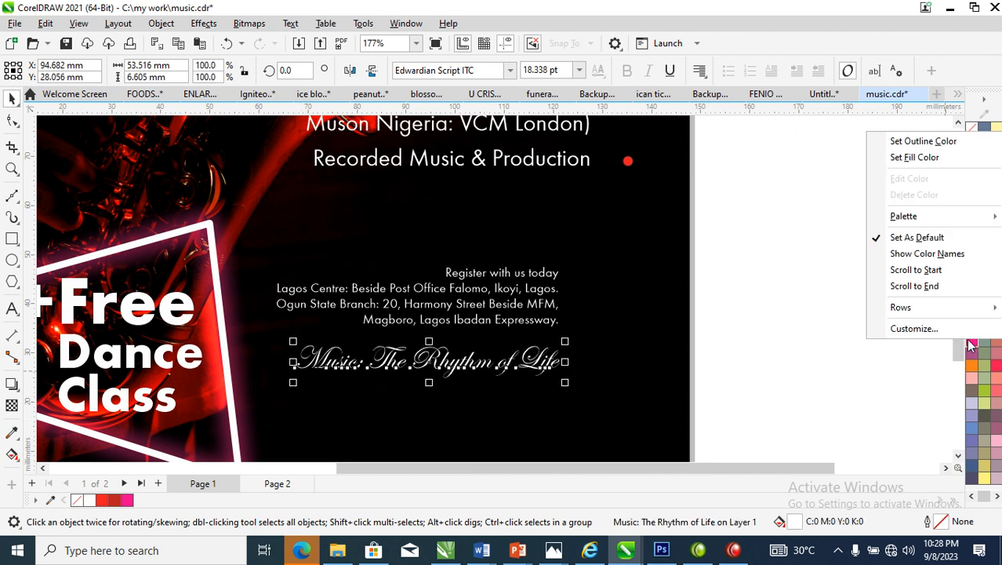
click(898, 142)
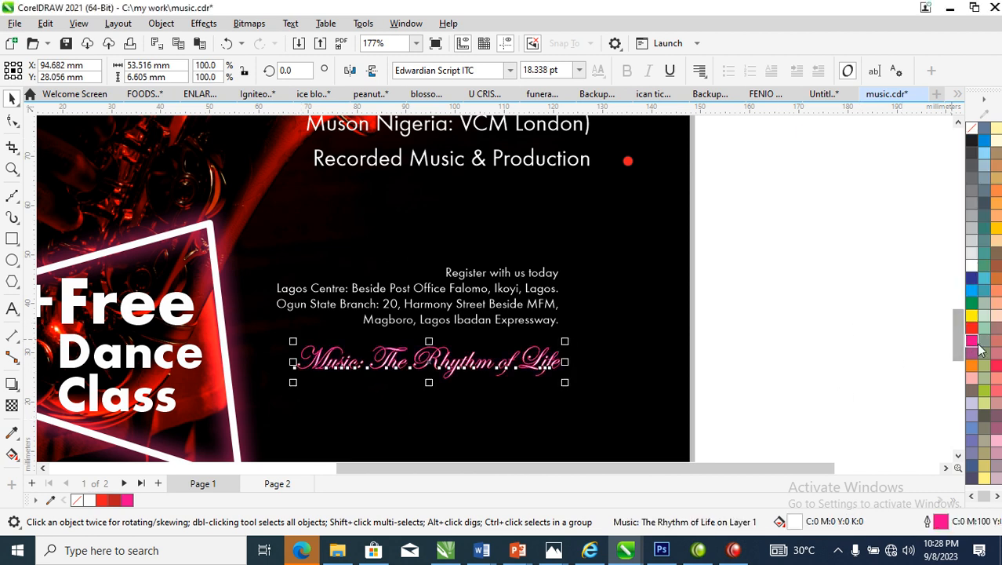
right_click(976, 339)
drag(509, 365, 521, 409)
drag(577, 385, 616, 378)
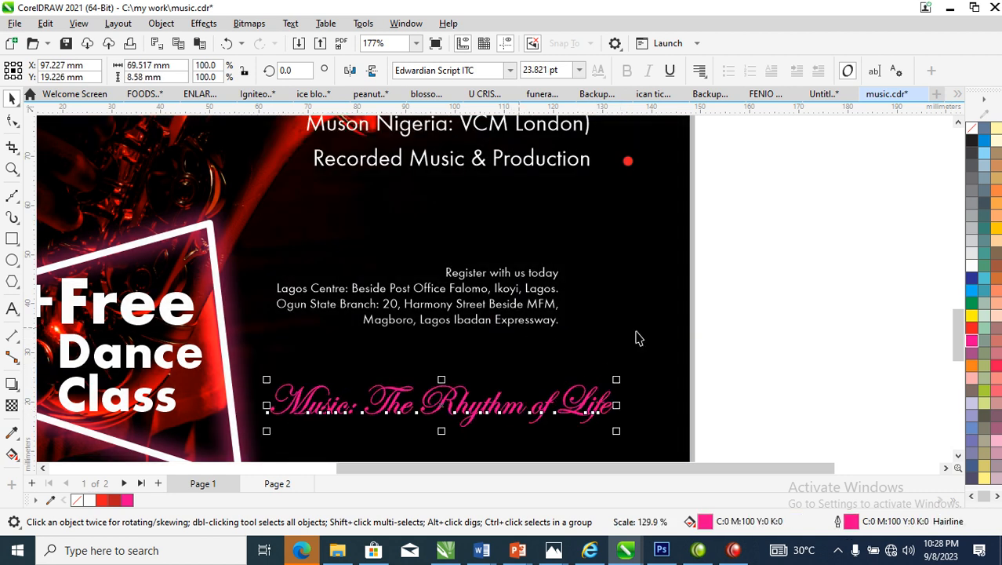
Enlarge the four registration and address lines together to about 8.9 pt
drag(773, 240, 235, 396)
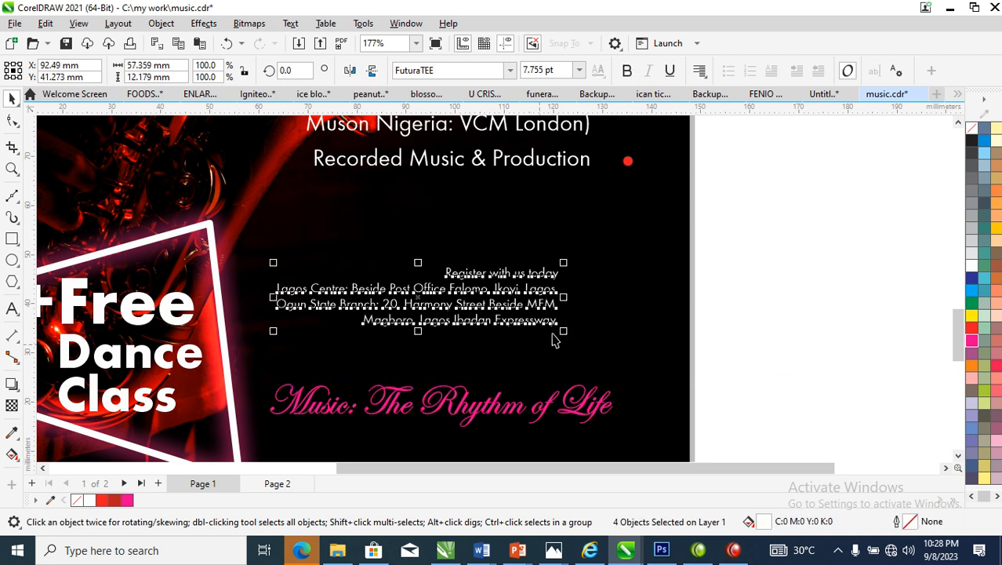
drag(571, 336, 609, 432)
click(776, 280)
Make "Register with us today" bold and raise it slightly, and move the three address lines up beneath it
click(541, 273)
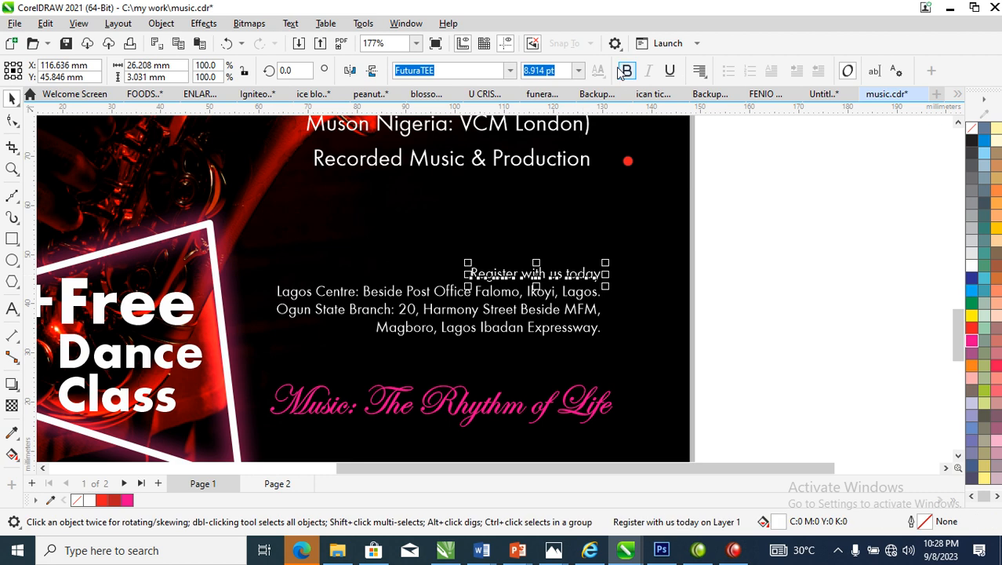
drag(526, 279, 524, 262)
drag(691, 276, 164, 395)
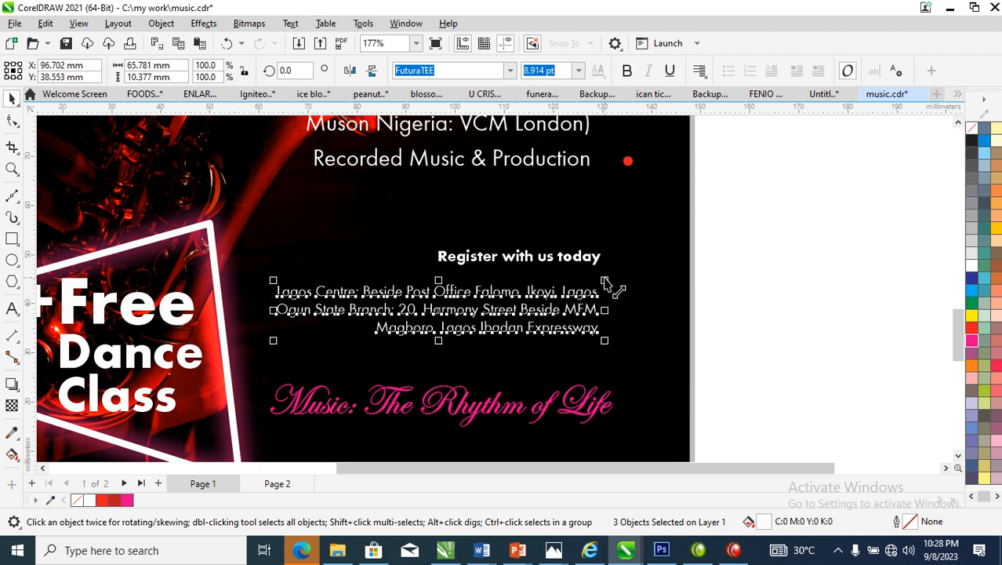
drag(581, 296, 584, 288)
Change the fill color of the "PLAY PIANO" heading to magenta
scroll(736, 232, down, 3)
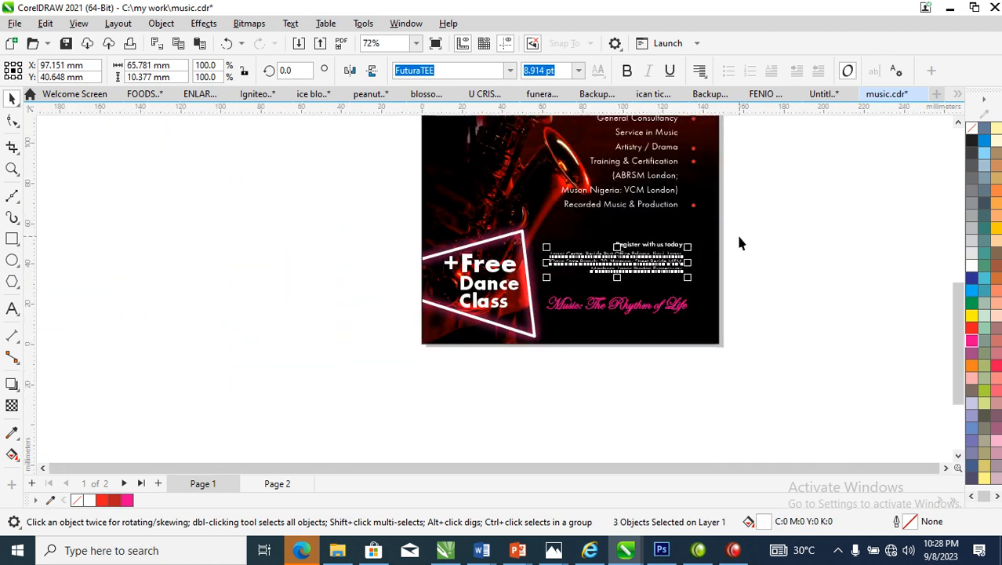
scroll(717, 244, down, 1)
key(F2)
drag(519, 314, 762, 140)
drag(360, 145, 638, 450)
click(569, 162)
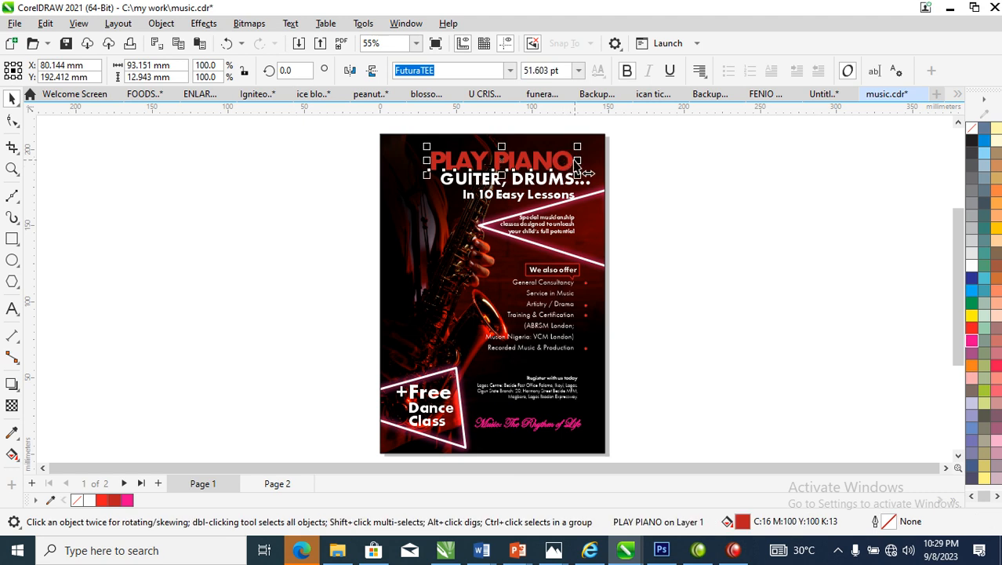
click(972, 342)
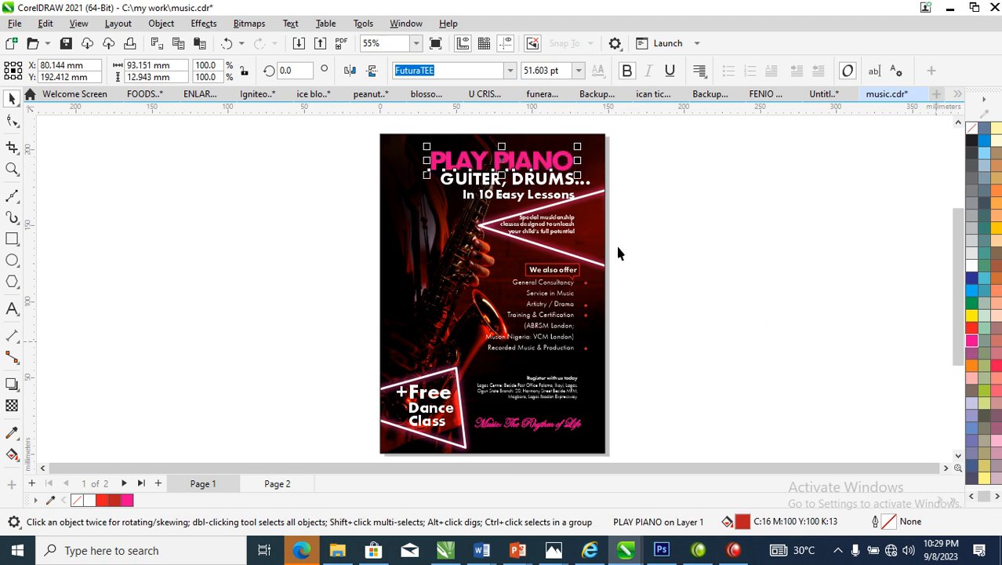
click(711, 202)
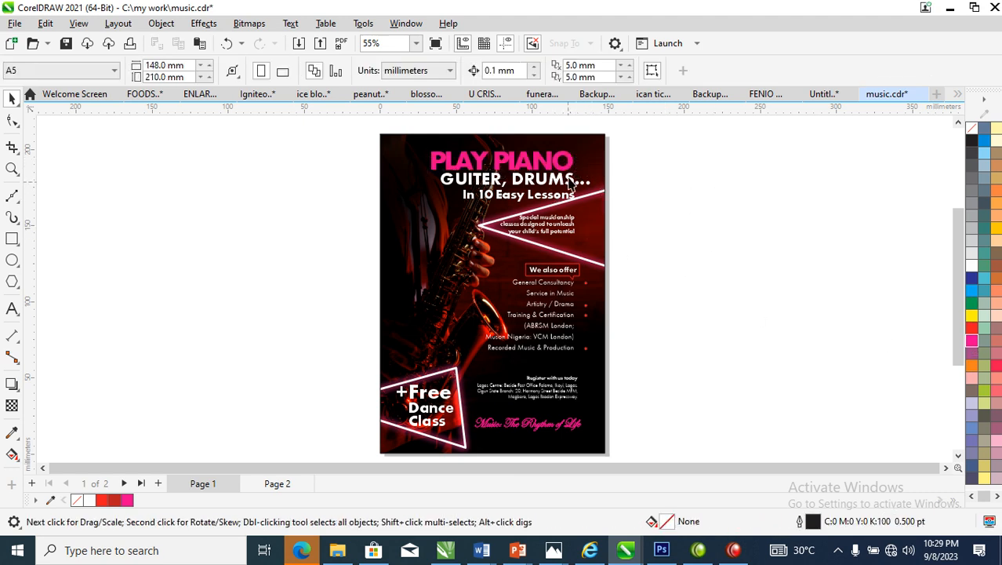
Align the right edges of the registration and address lines with the "Recorded Music & Production" line
click(574, 292)
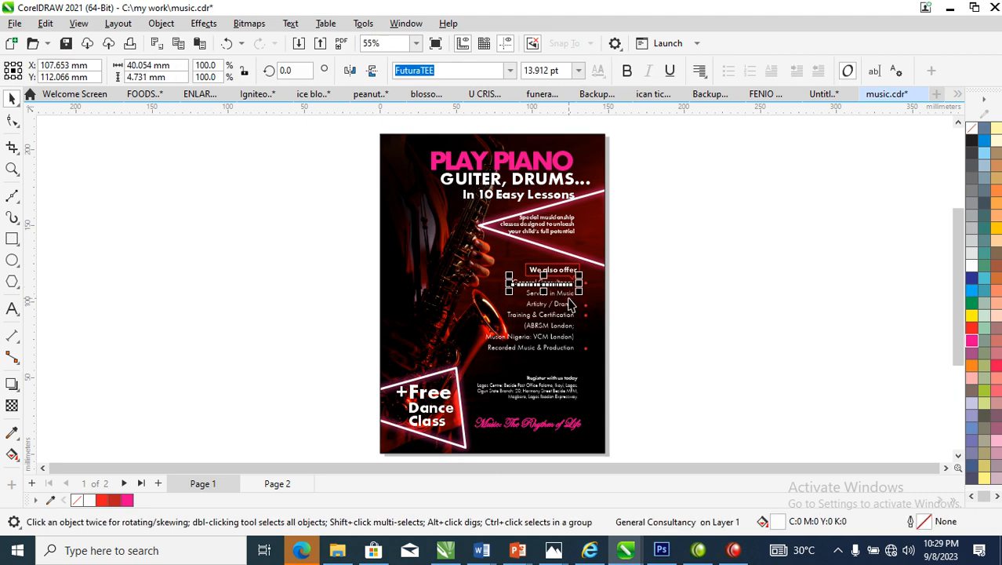
shift+click(570, 308)
drag(464, 276, 600, 367)
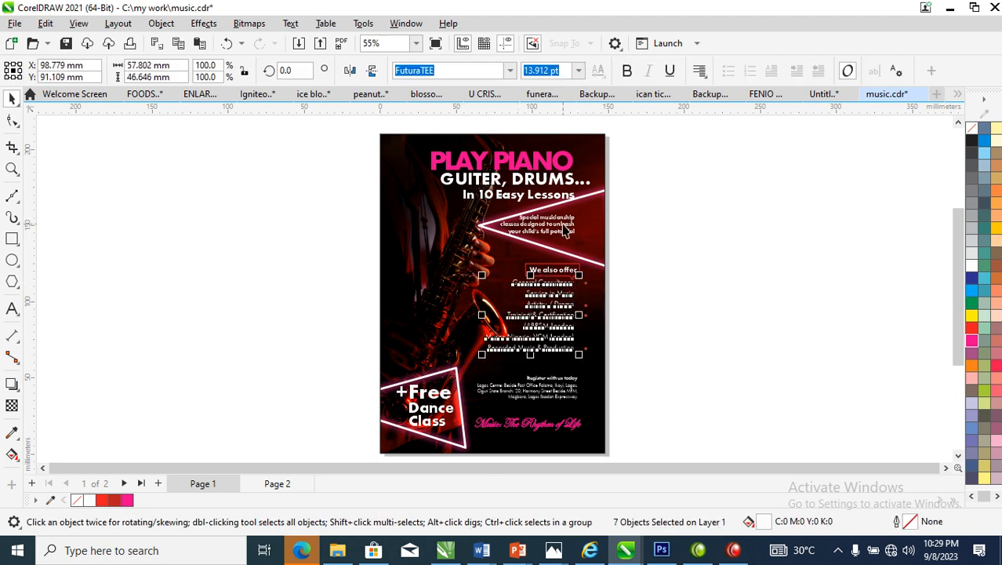
shift+click(563, 228)
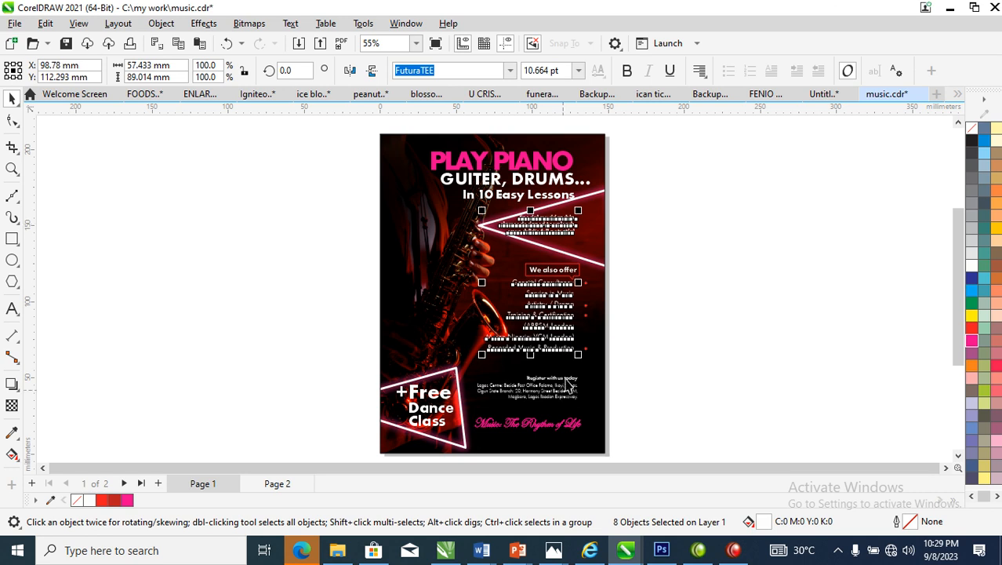
drag(635, 375, 469, 407)
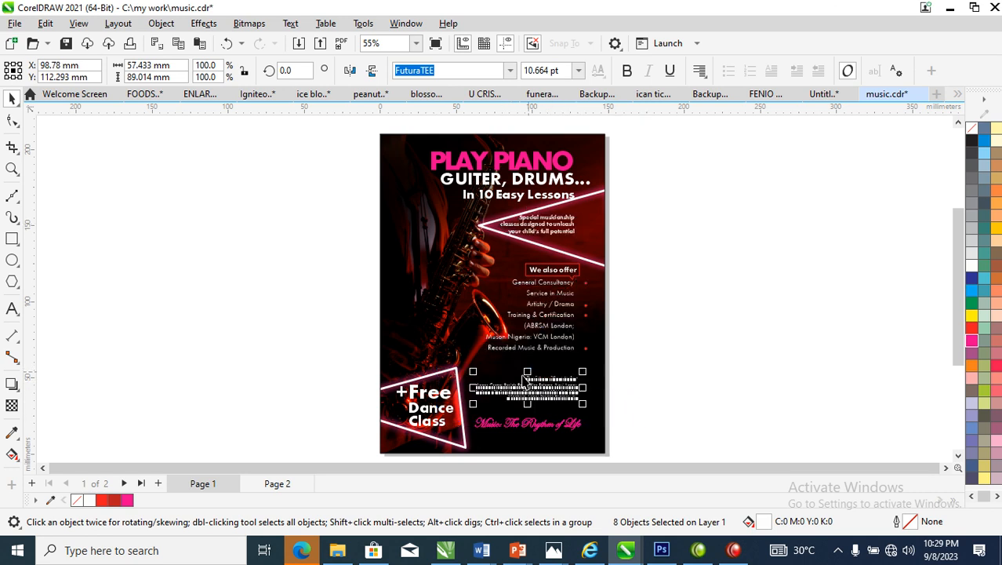
shift+click(555, 348)
key(Left)
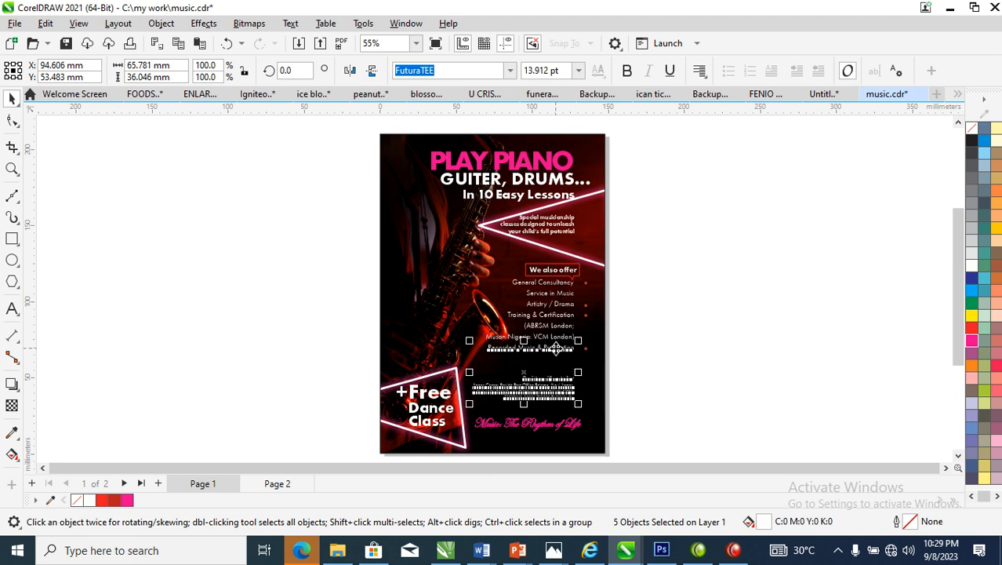
click(679, 355)
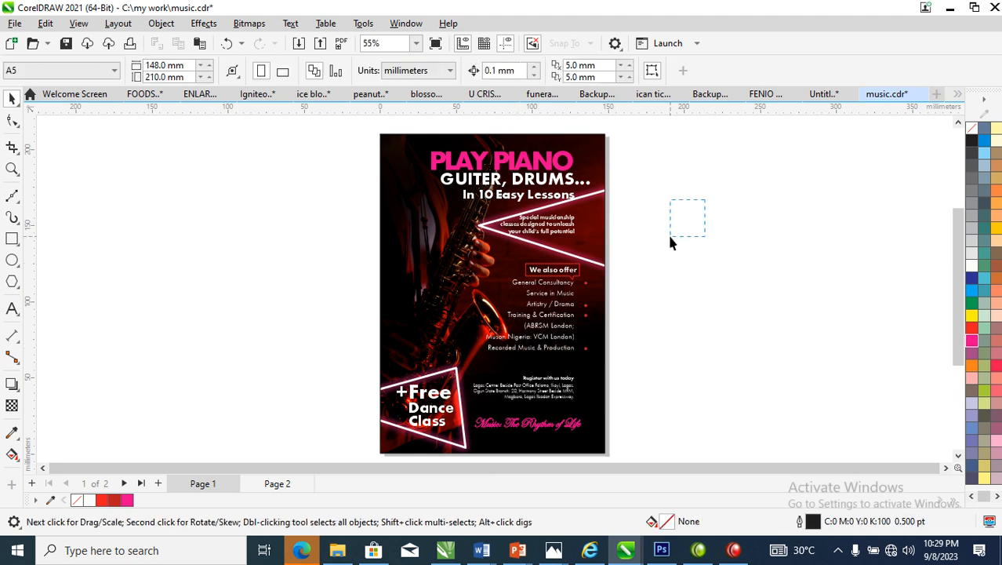
Fill the round bullets beside the services list with magenta
key(z)
drag(671, 223, 450, 380)
drag(479, 302, 462, 299)
click(976, 342)
Set the outline color of the callout frame around "We also offer" to magenta
click(464, 202)
click(461, 197)
right_click(976, 342)
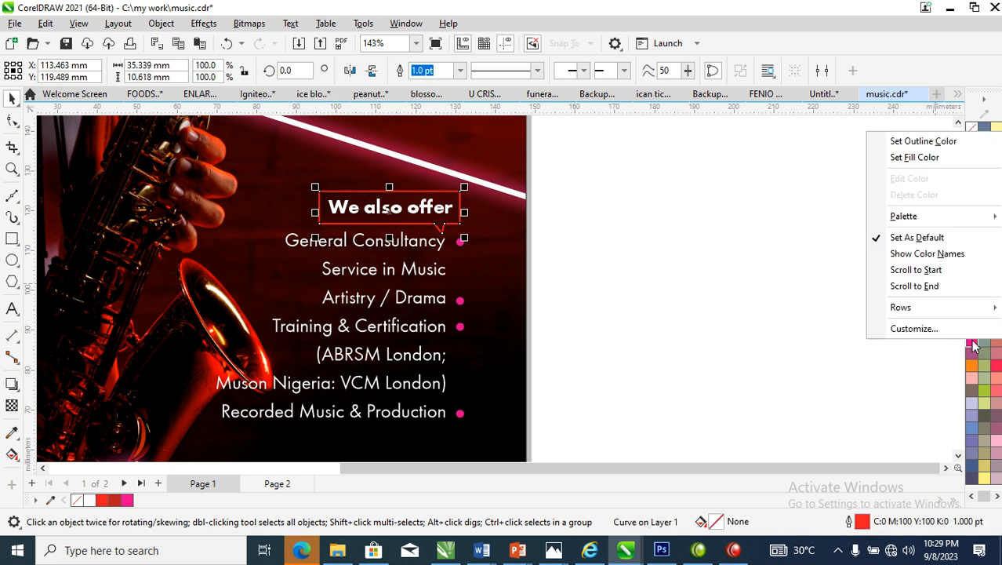
click(902, 139)
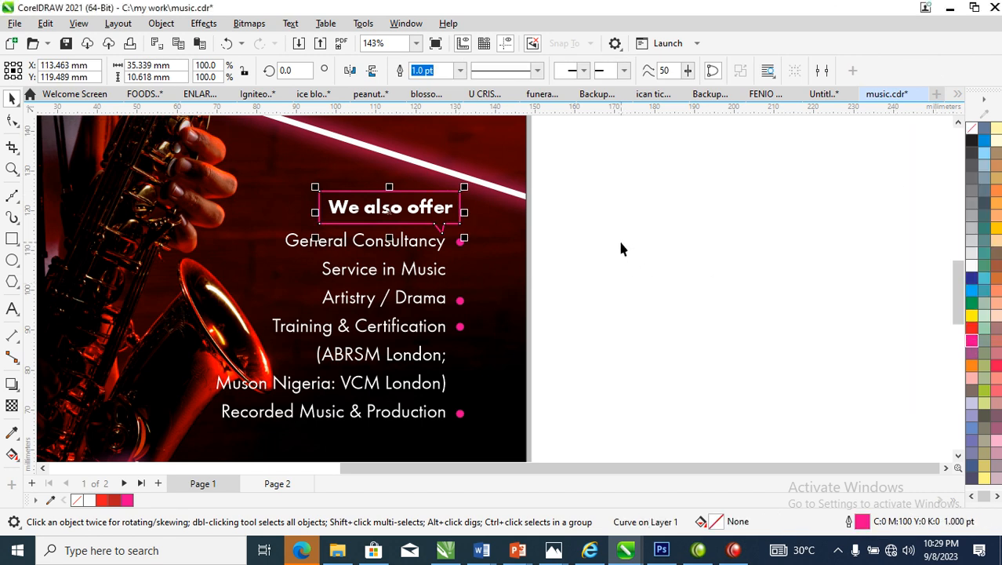
scroll(615, 234, down, 5)
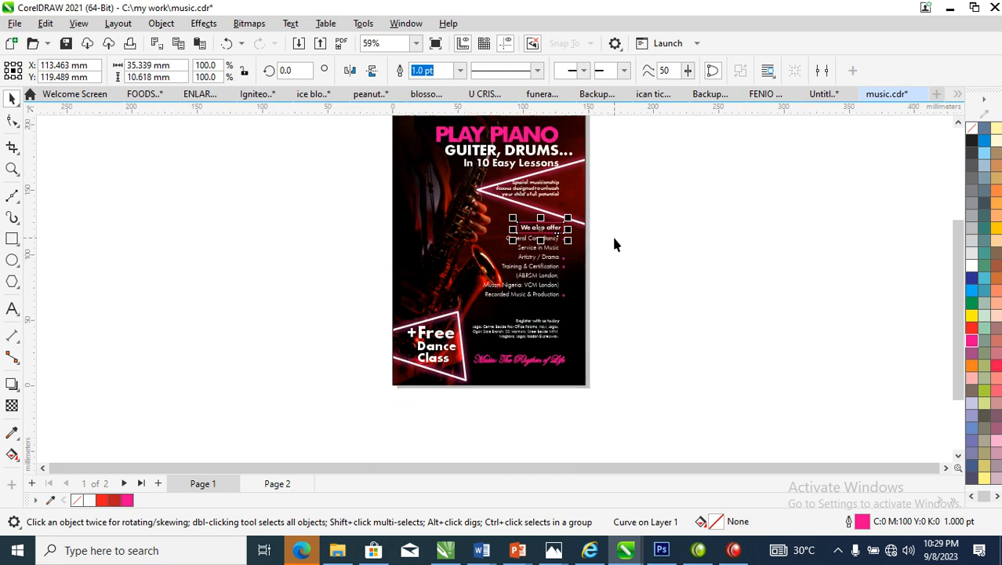
scroll(571, 227, down, 1)
key(z)
drag(447, 142, 602, 346)
click(667, 220)
key(z)
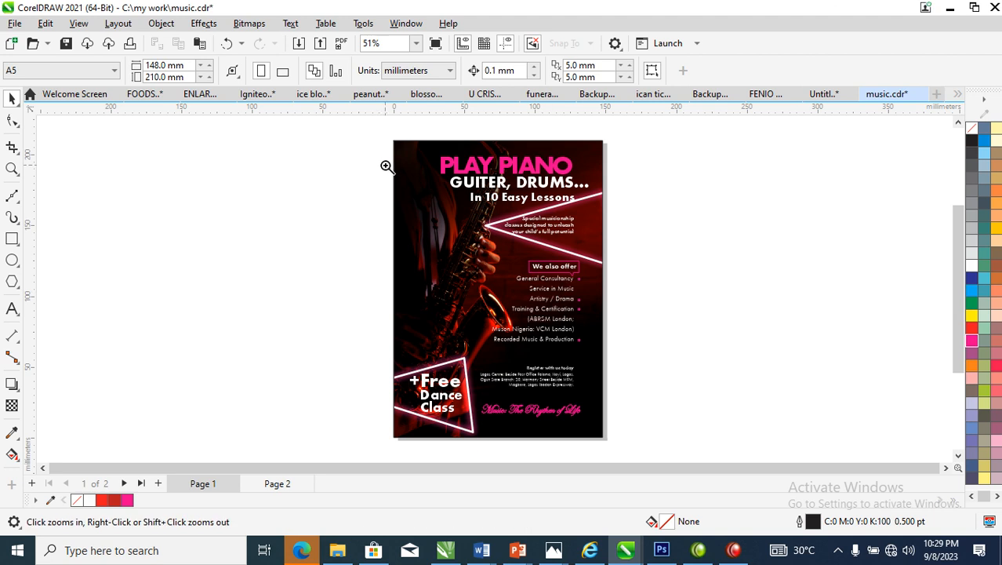